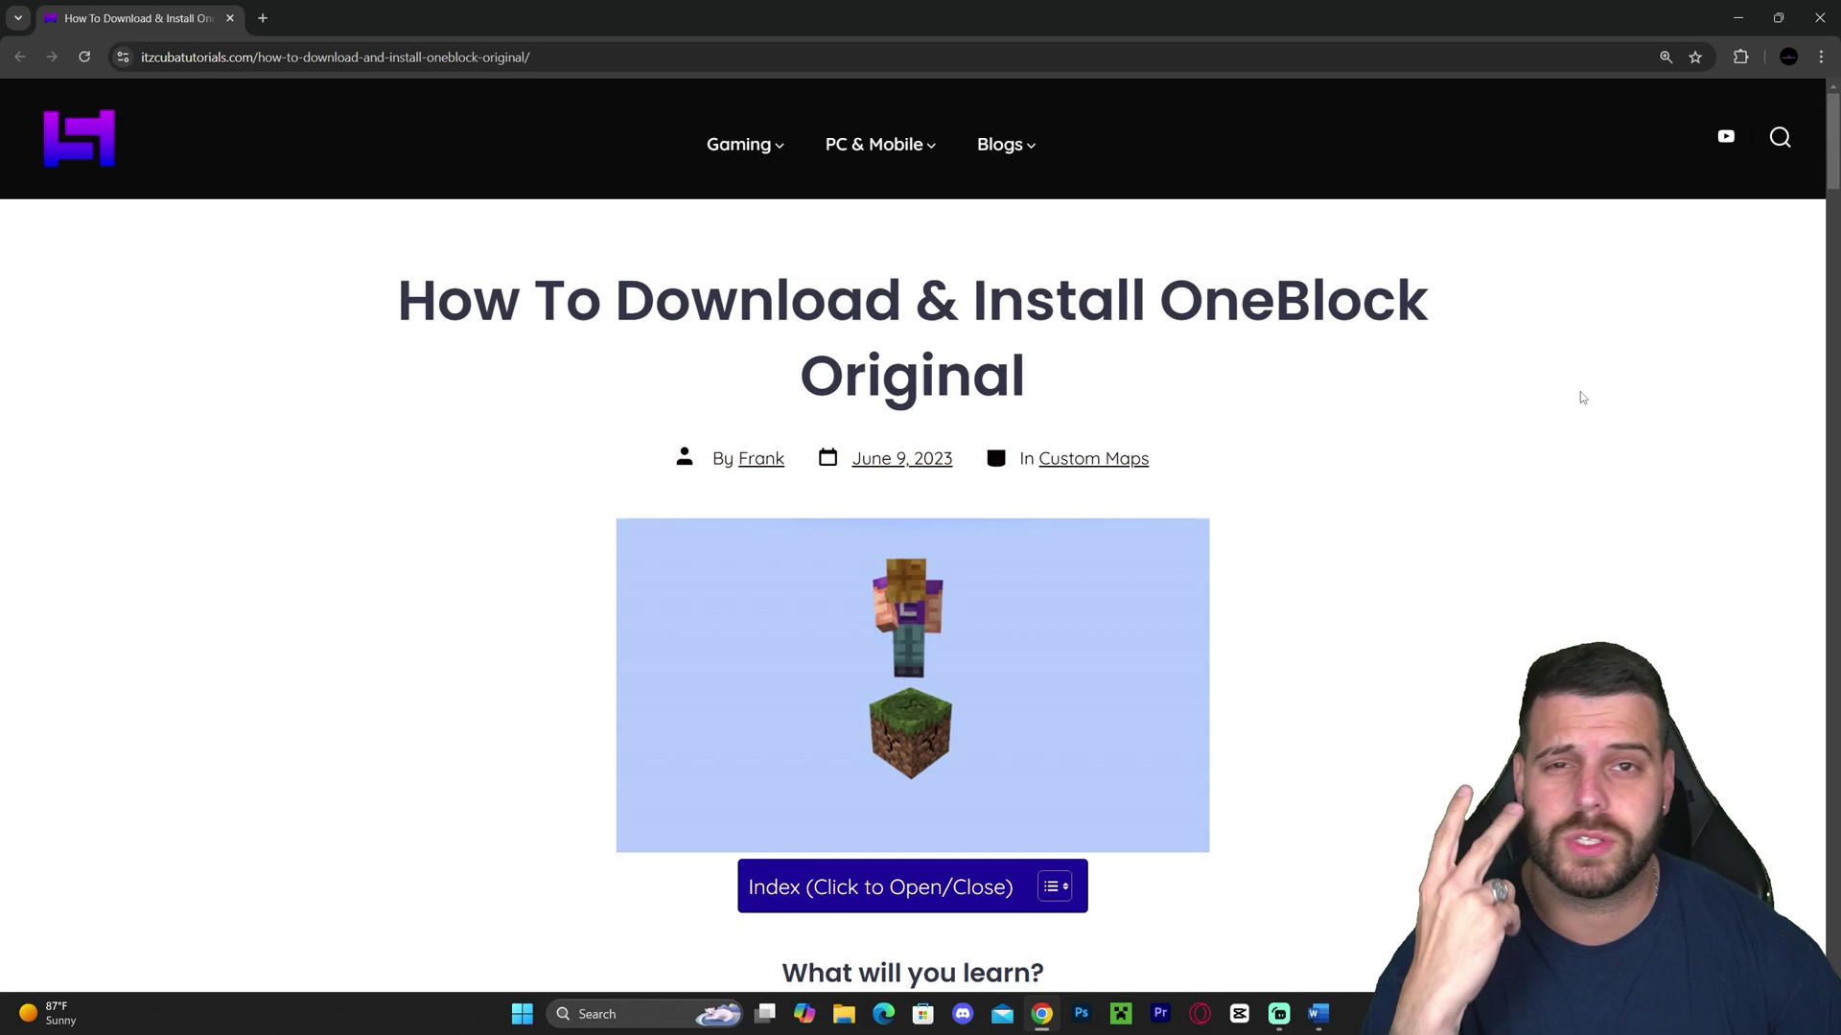
Scroll the OneBlock Original article to the Guide section's Step 1 download instructions.
{"action": "scroll", "coordinate": [1550, 380], "scroll_direction": "down", "scroll_amount": 20}
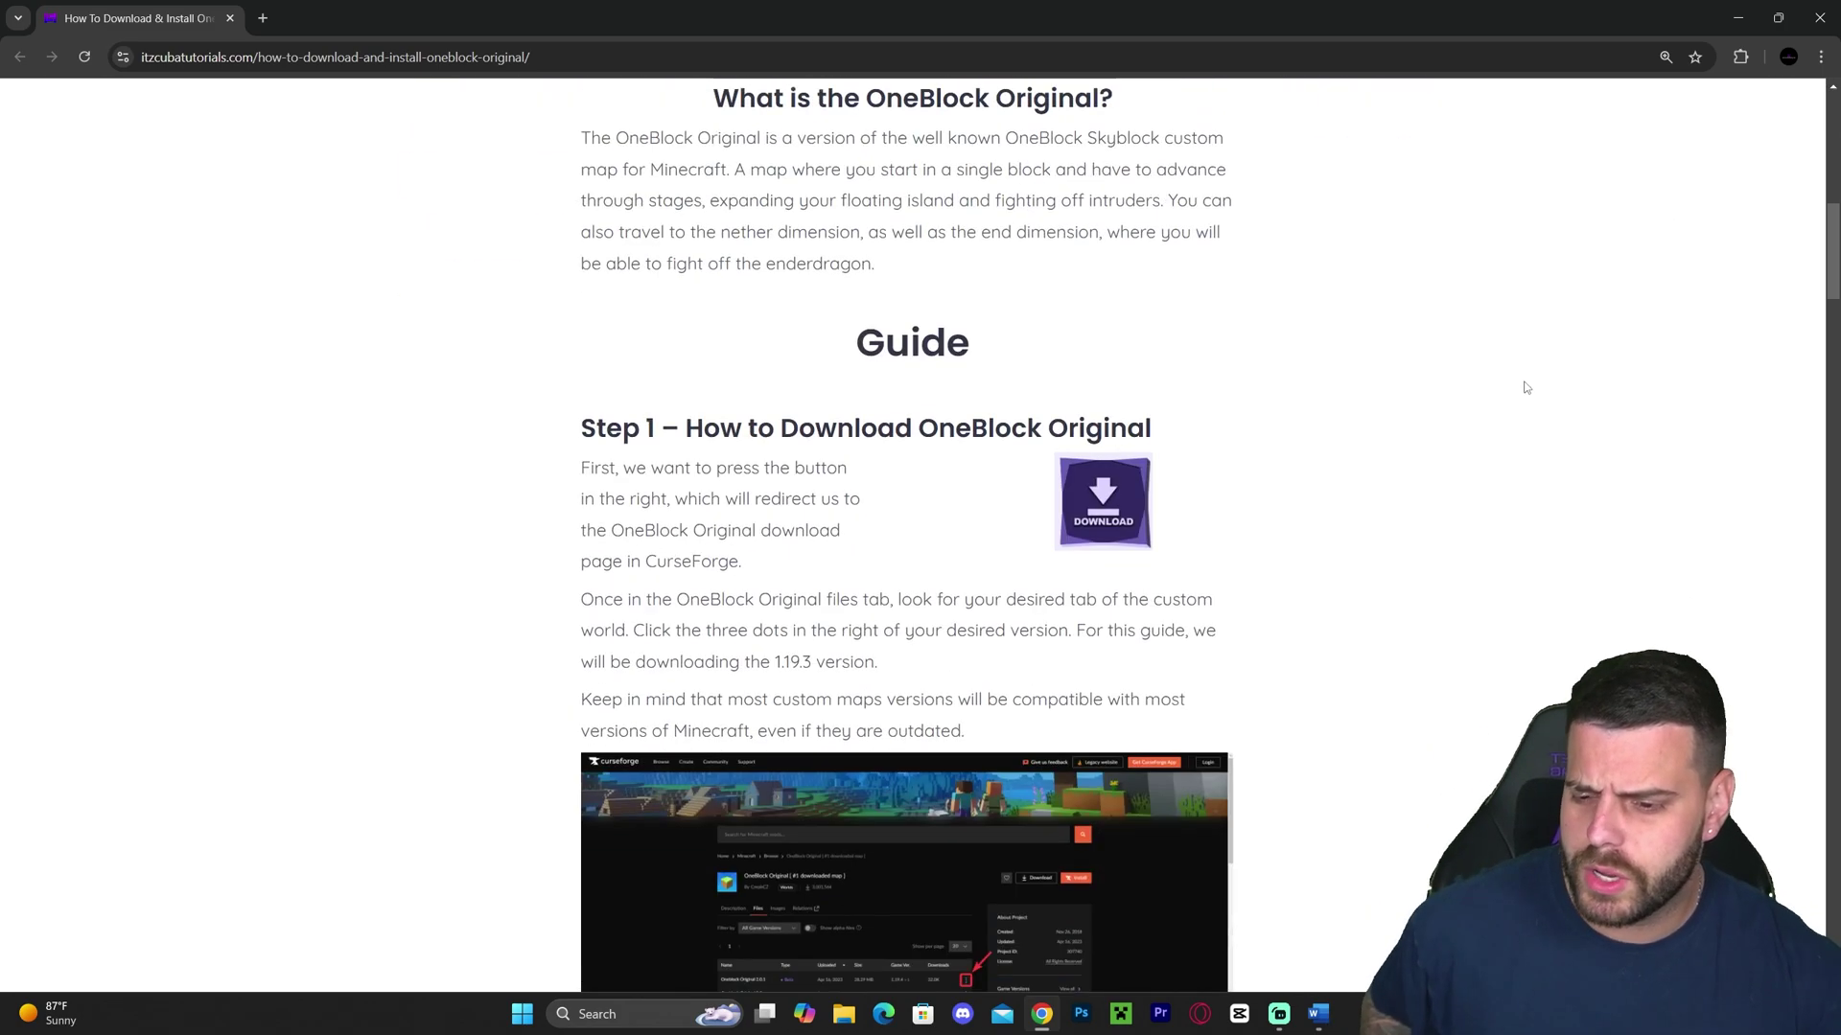
{"action": "scroll", "coordinate": [1476, 355], "scroll_direction": "up", "scroll_amount": 5}
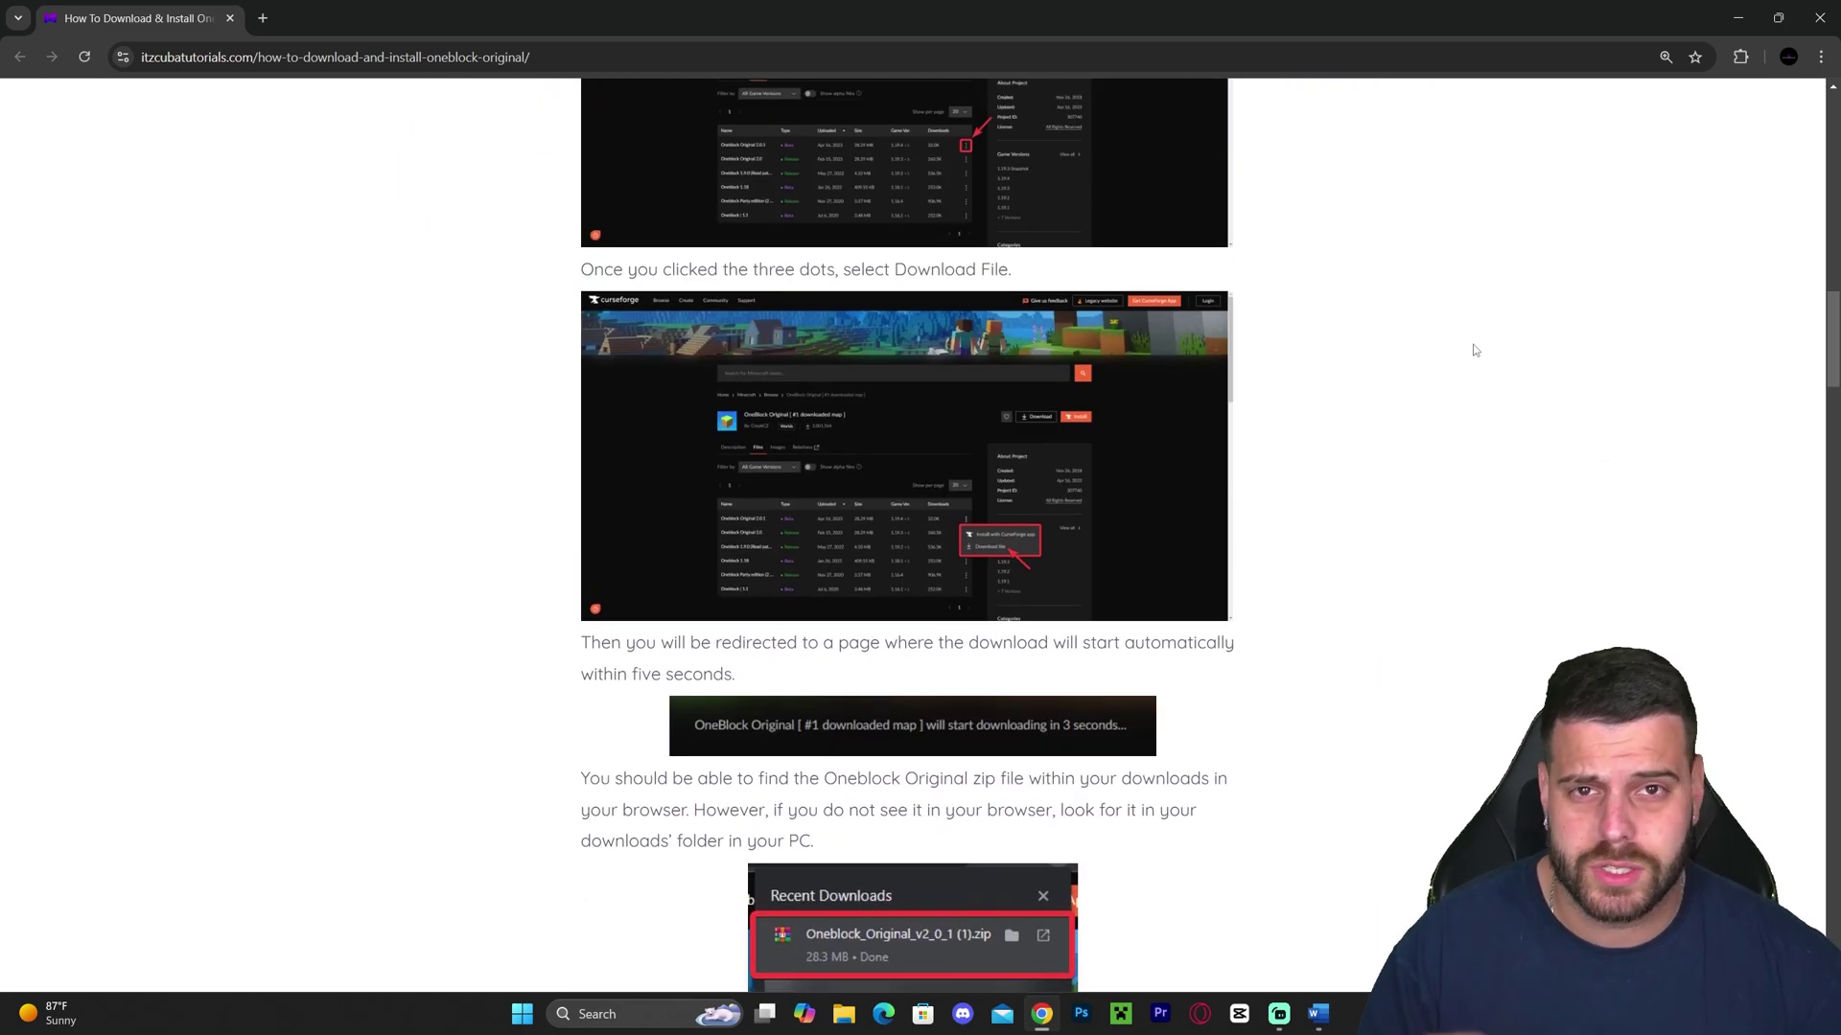
{"action": "scroll", "coordinate": [1475, 350], "scroll_direction": "up", "scroll_amount": 9}
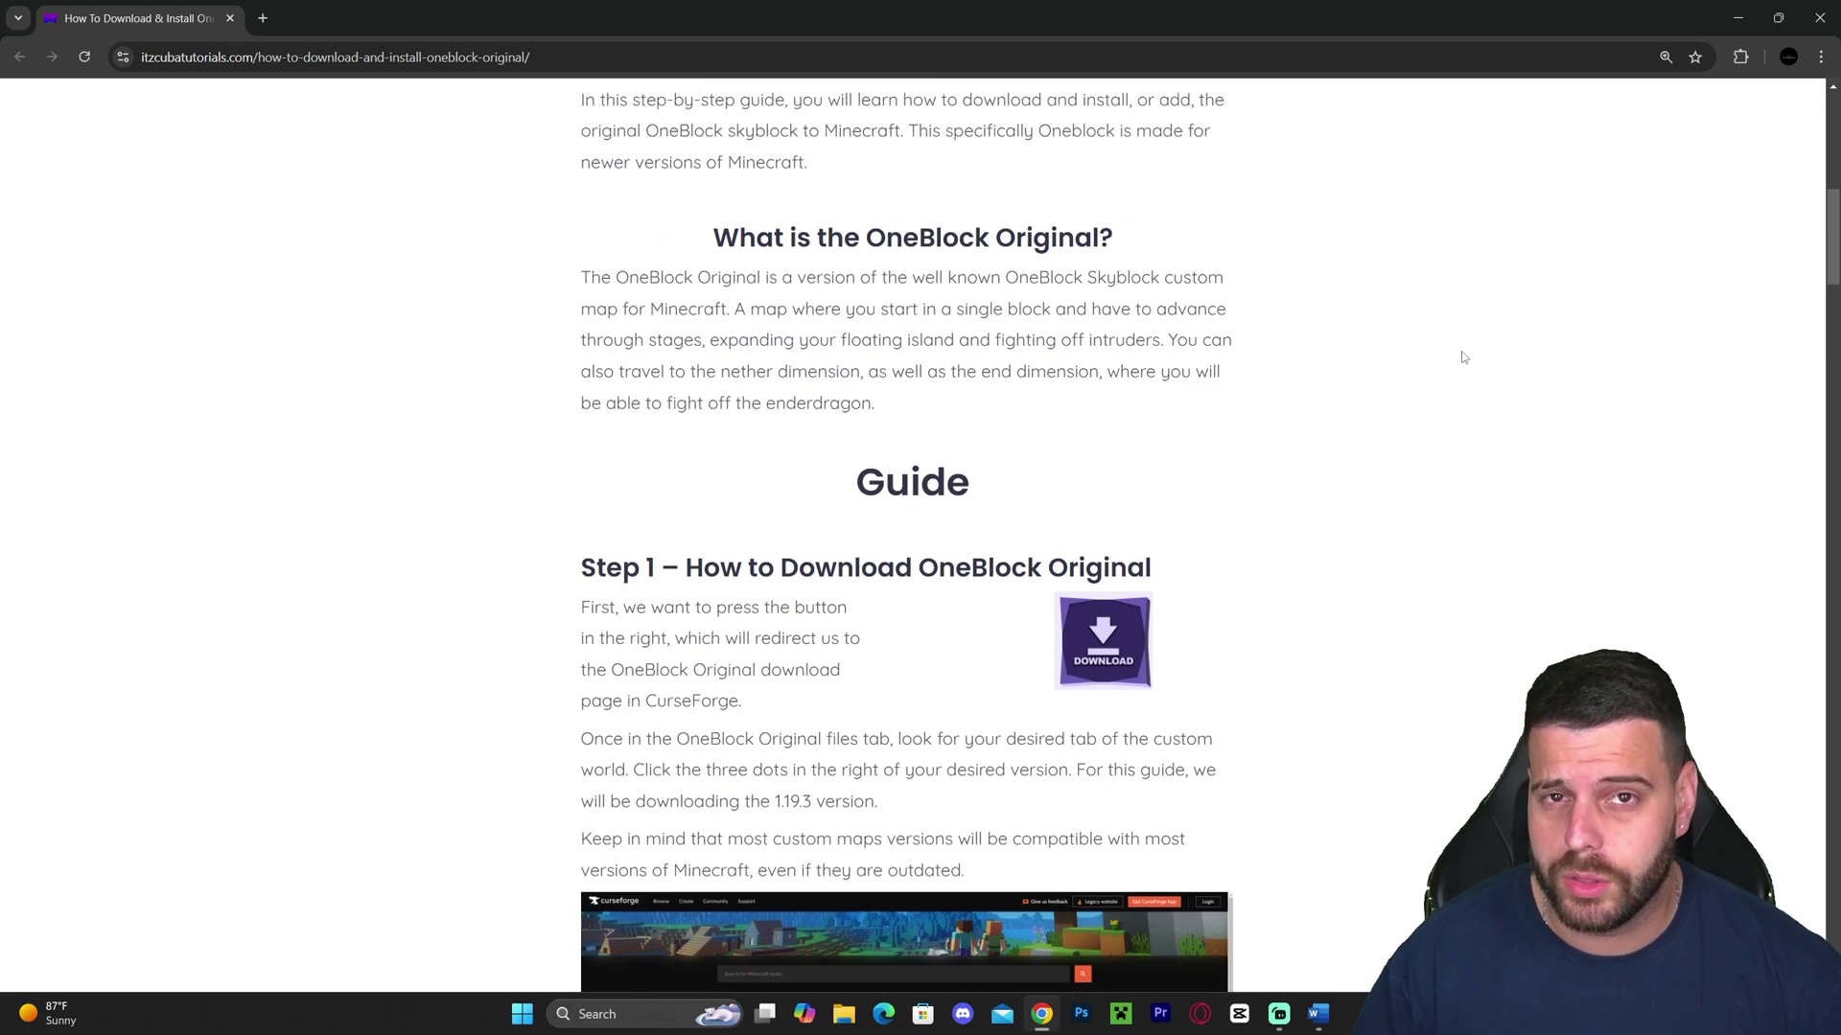
{"action": "scroll", "coordinate": [1438, 374], "scroll_direction": "down", "scroll_amount": 2}
Follow the guide's download link to the OneBlock Original files page on CurseForge.
{"action": "left_click_drag", "start_coordinate": [581, 311], "coordinate": [722, 313]}
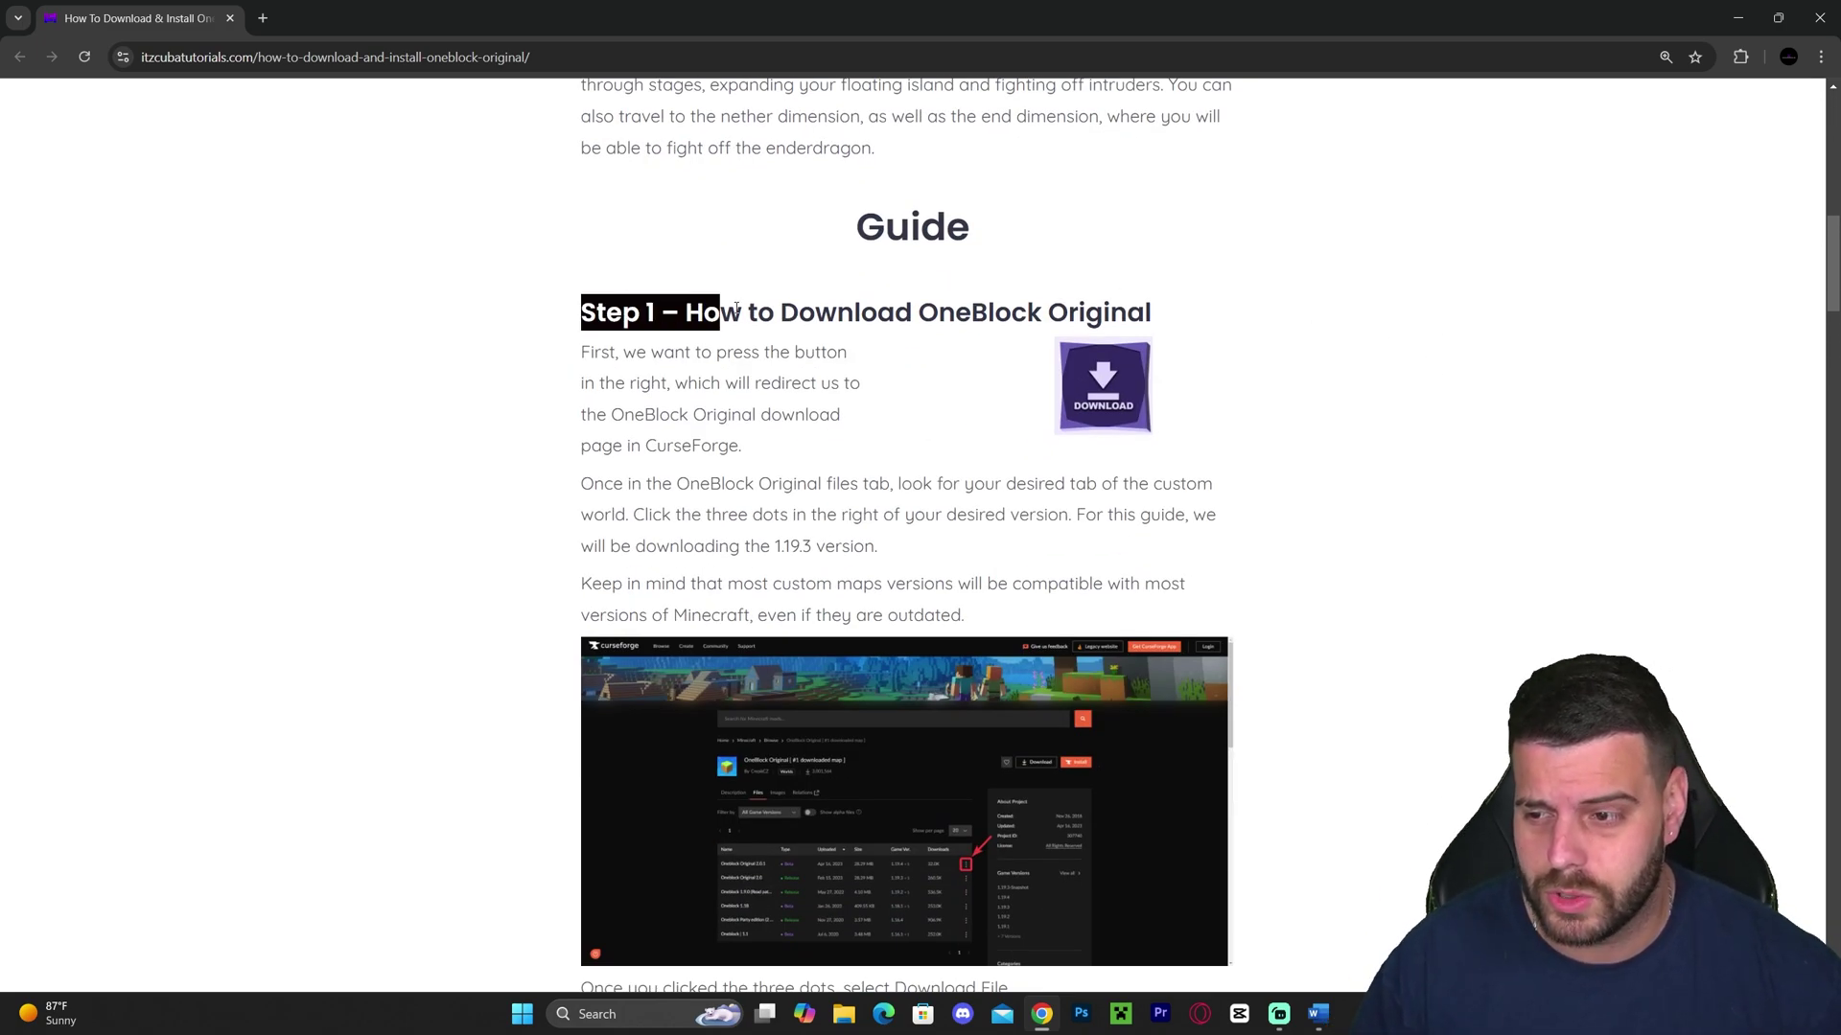
{"action": "left_click", "coordinate": [1075, 324]}
{"action": "left_click", "coordinate": [1124, 372]}
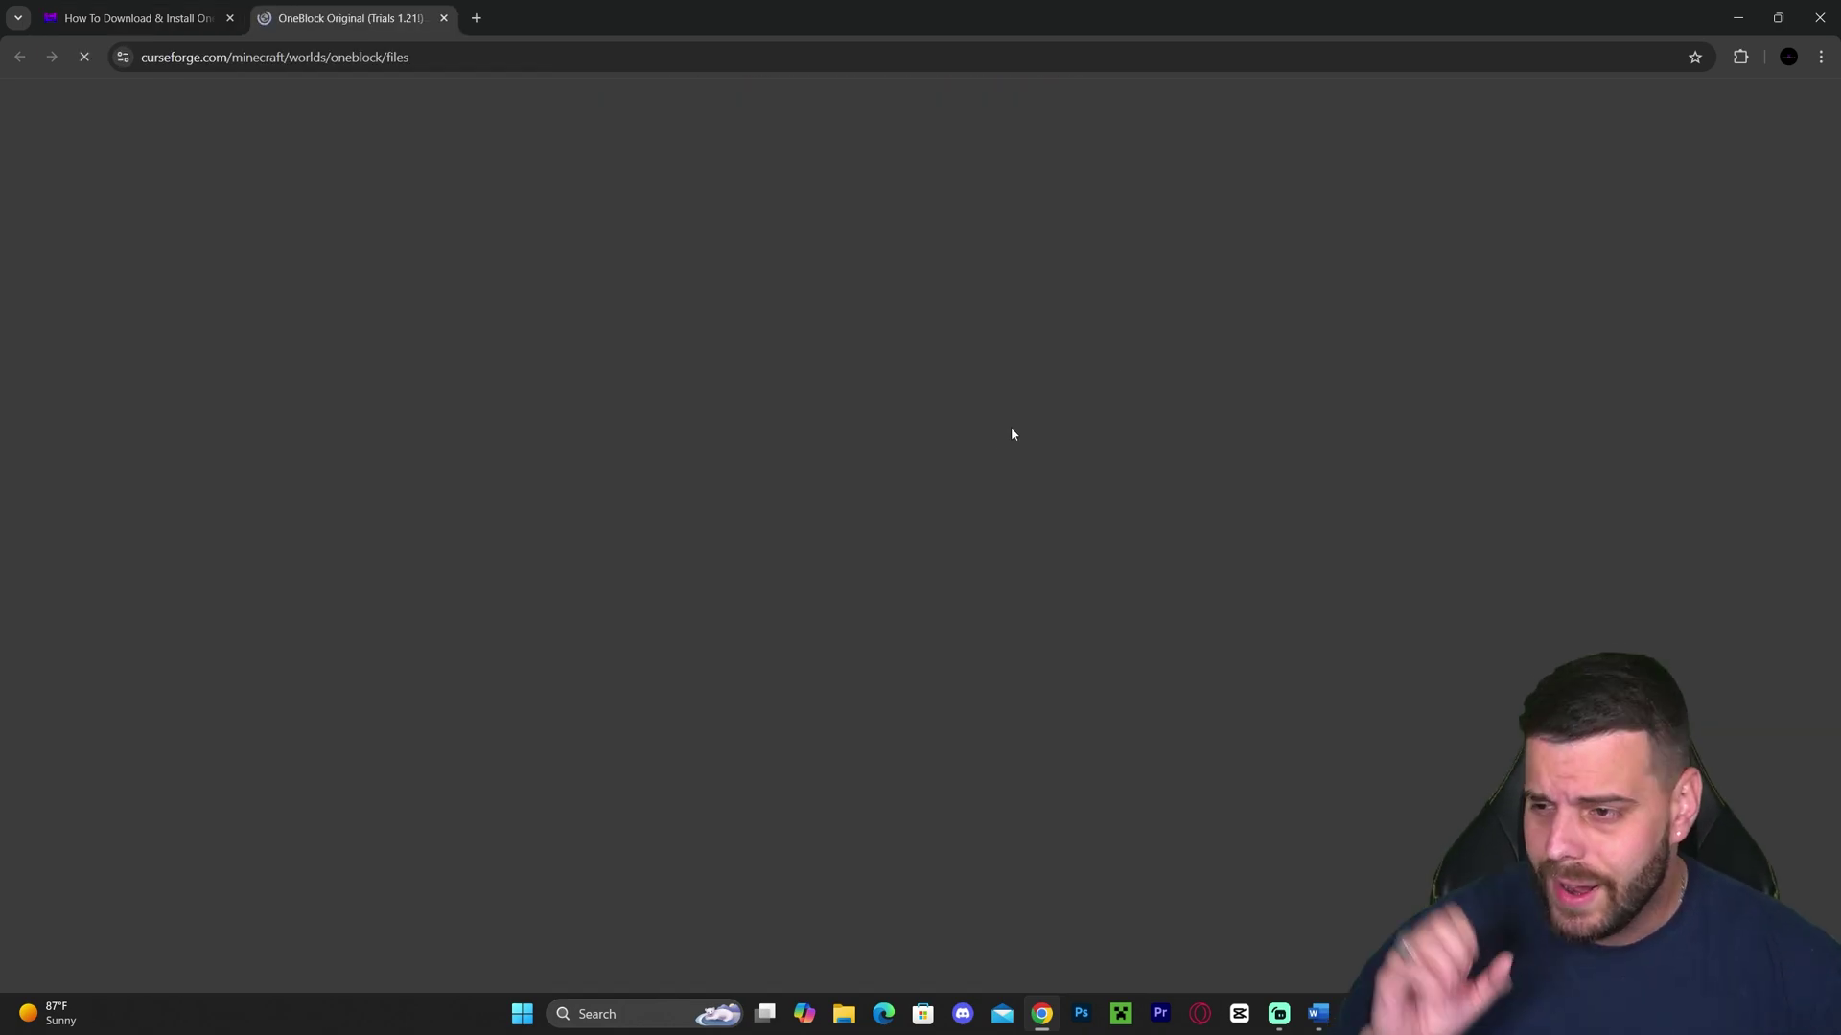
{"action": "scroll", "coordinate": [554, 232], "scroll_direction": "down", "scroll_amount": 4}
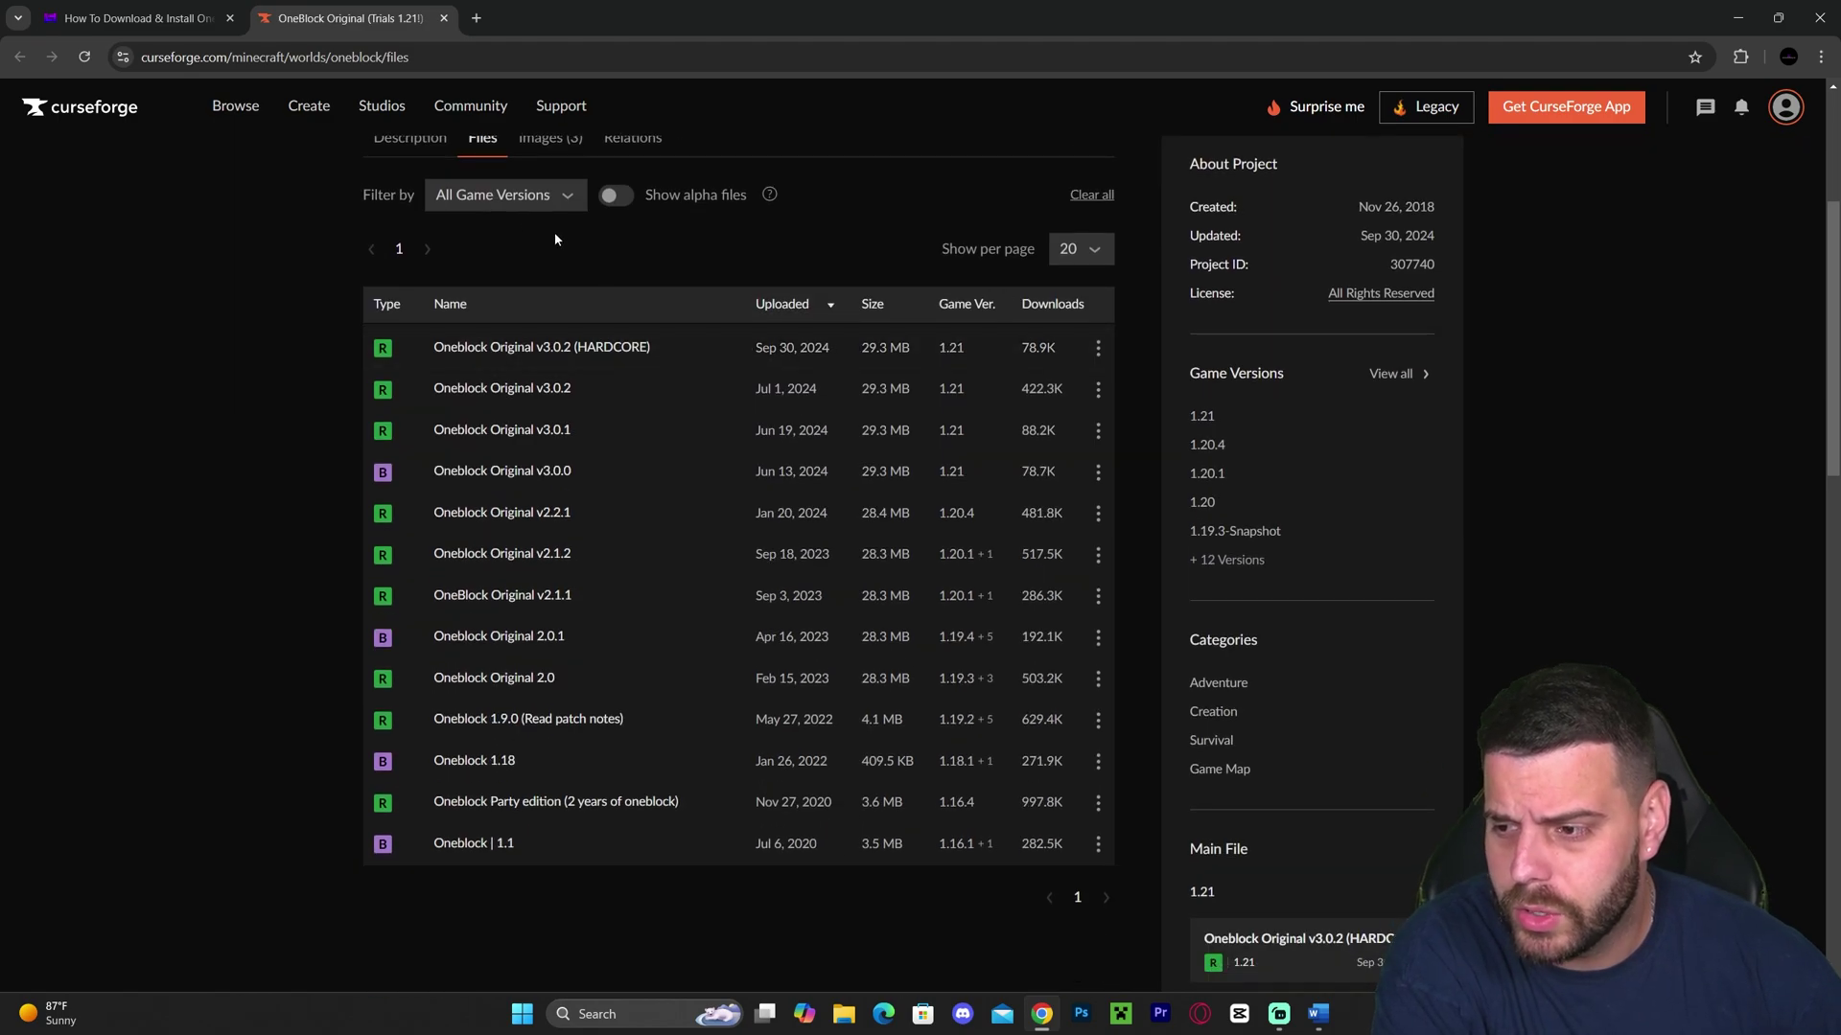
{"action": "scroll", "coordinate": [758, 441], "scroll_direction": "up", "scroll_amount": 3}
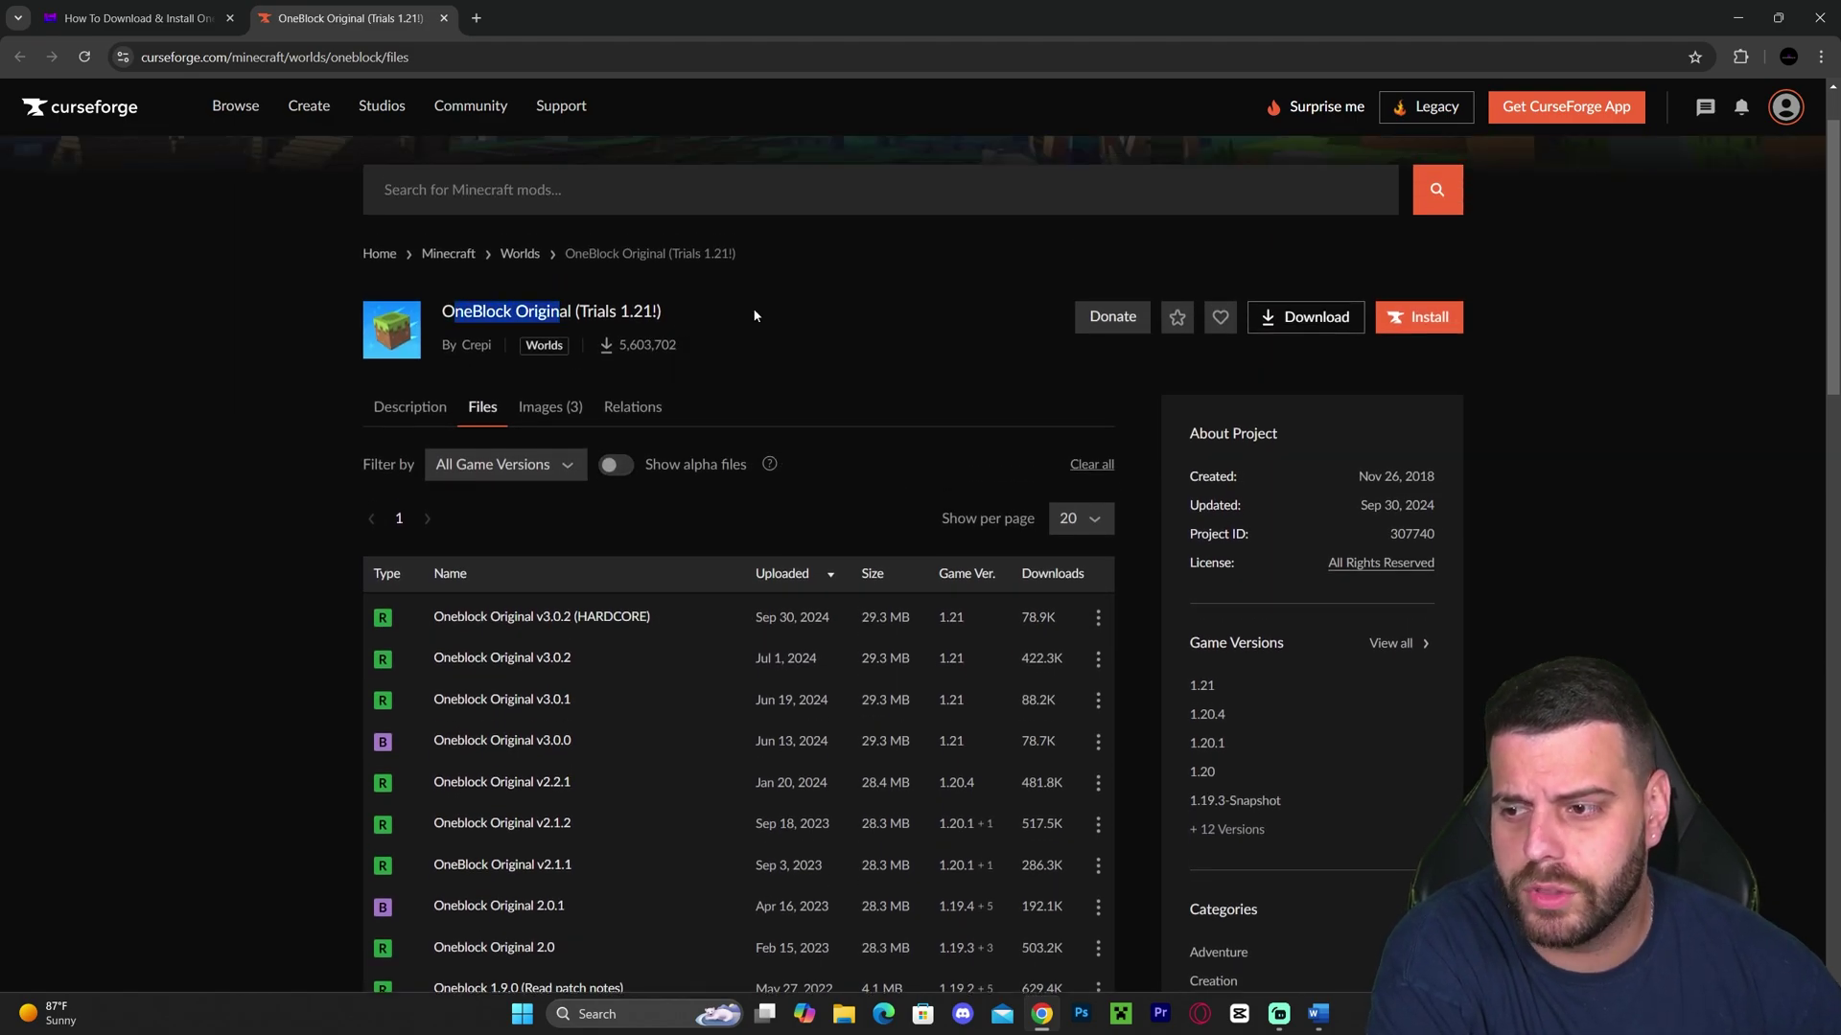
{"action": "left_click", "coordinate": [884, 318]}
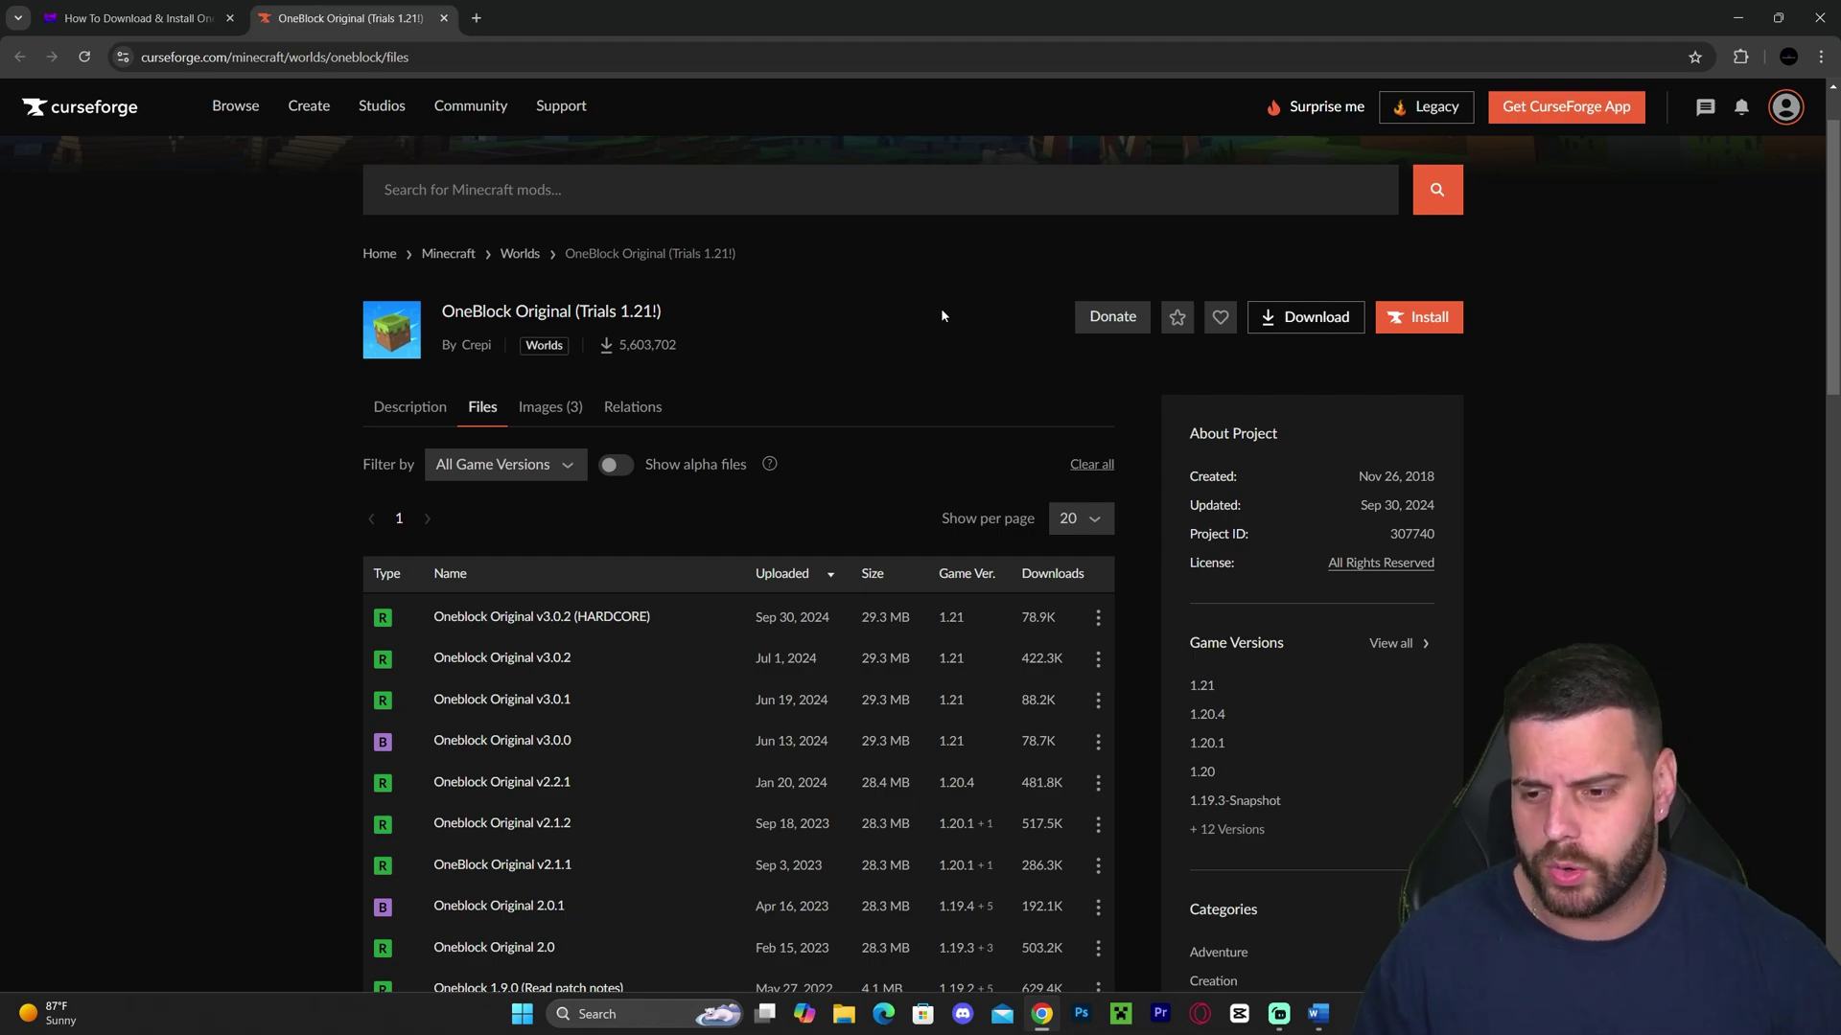
Download the Oneblock Original v3.0.2 file from its options menu.
{"action": "scroll", "coordinate": [940, 308], "scroll_direction": "down", "scroll_amount": 2}
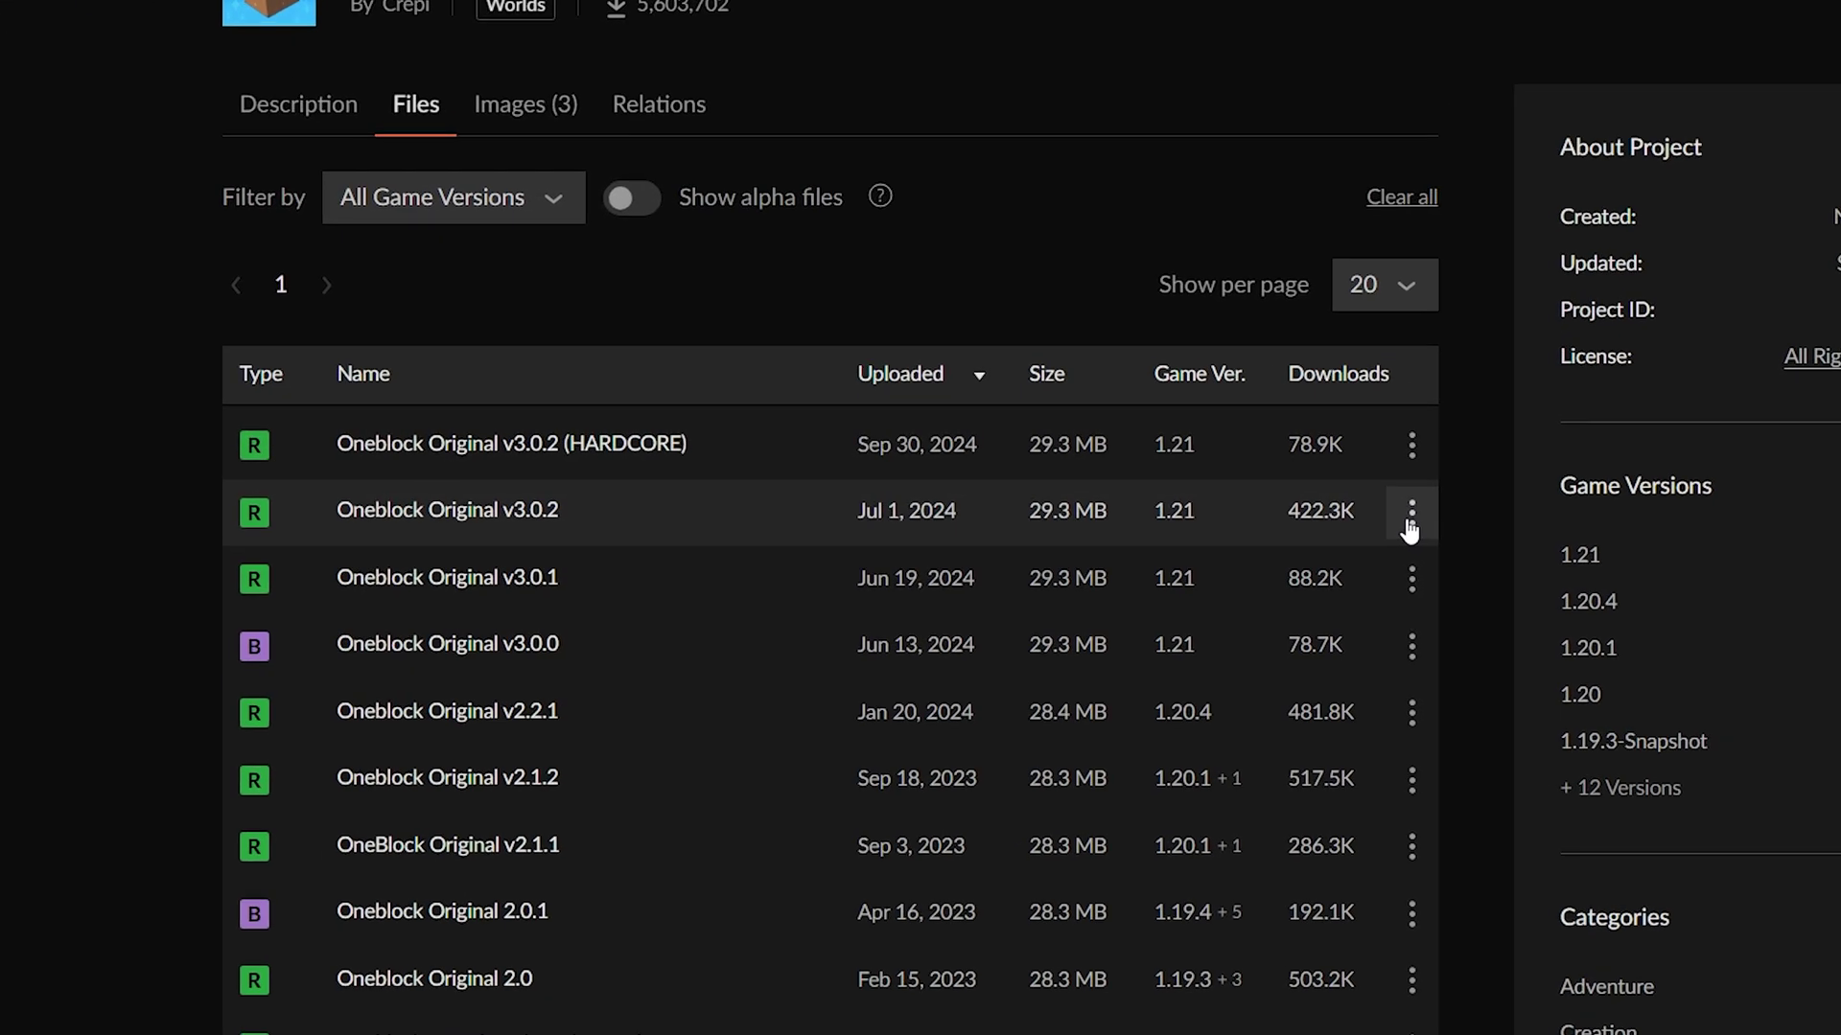
{"action": "left_click", "coordinate": [1409, 525]}
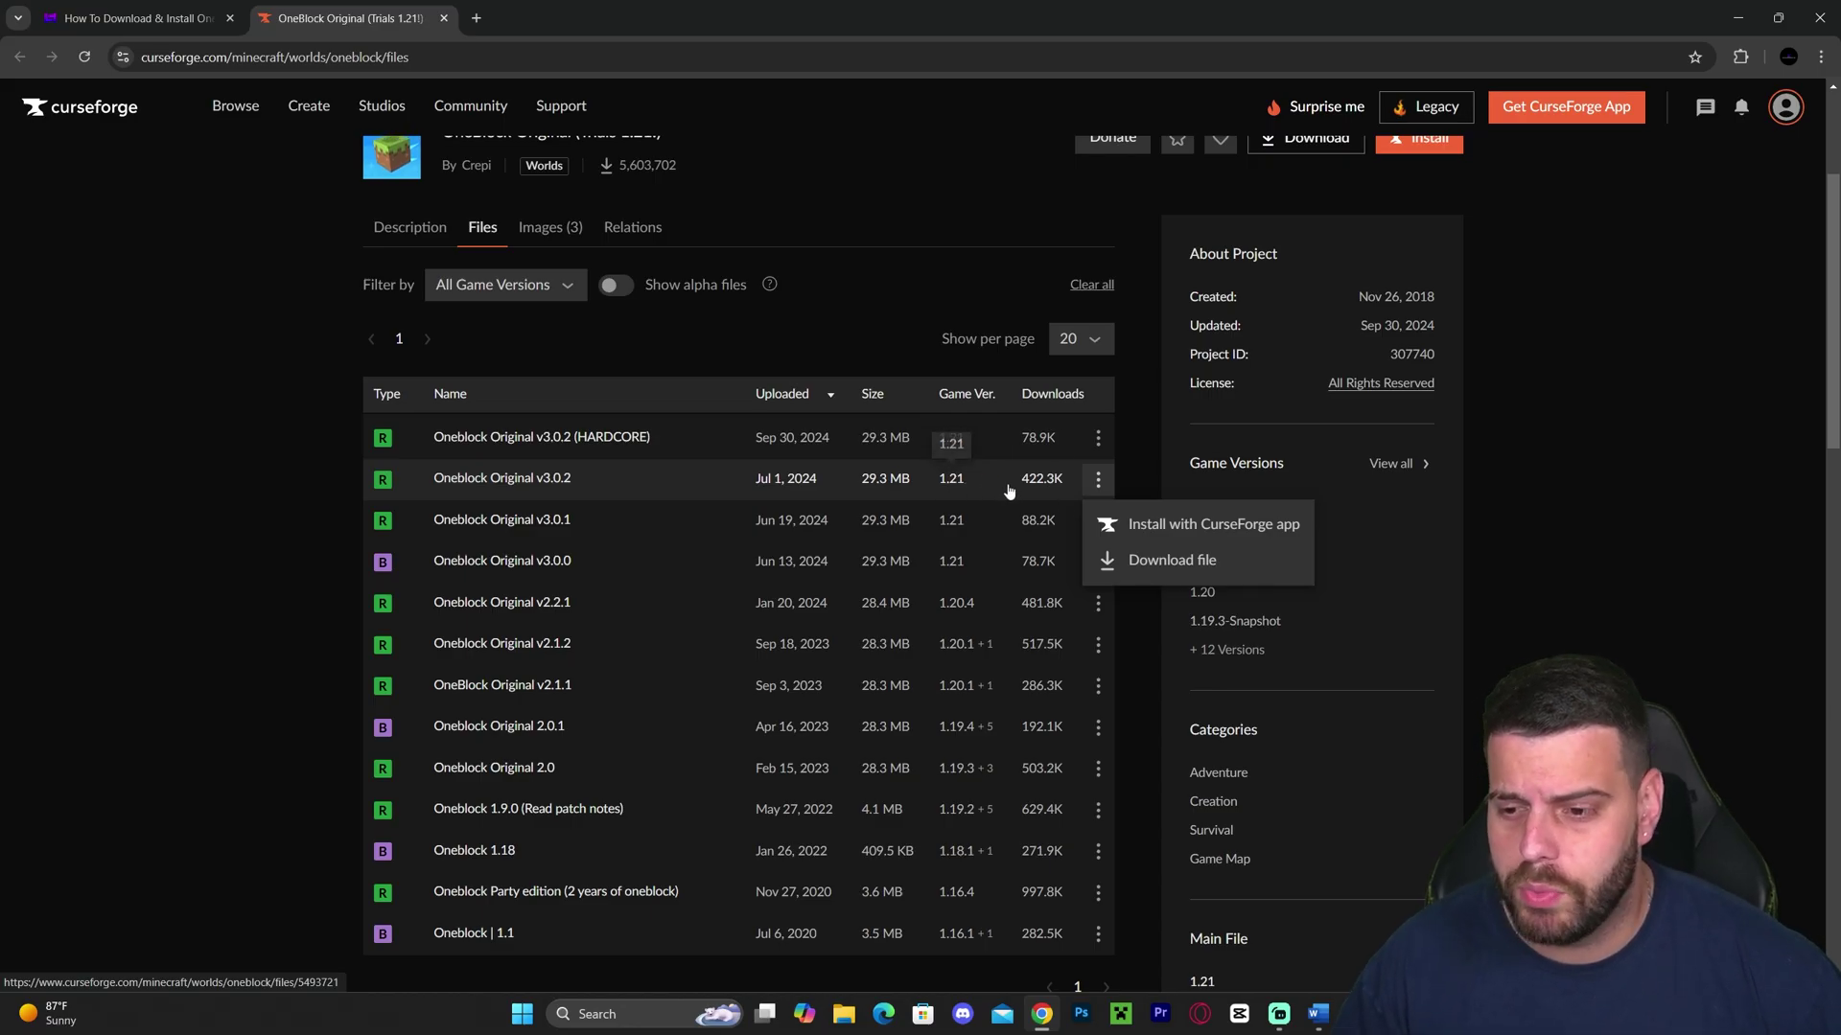
{"action": "left_click", "coordinate": [1117, 559]}
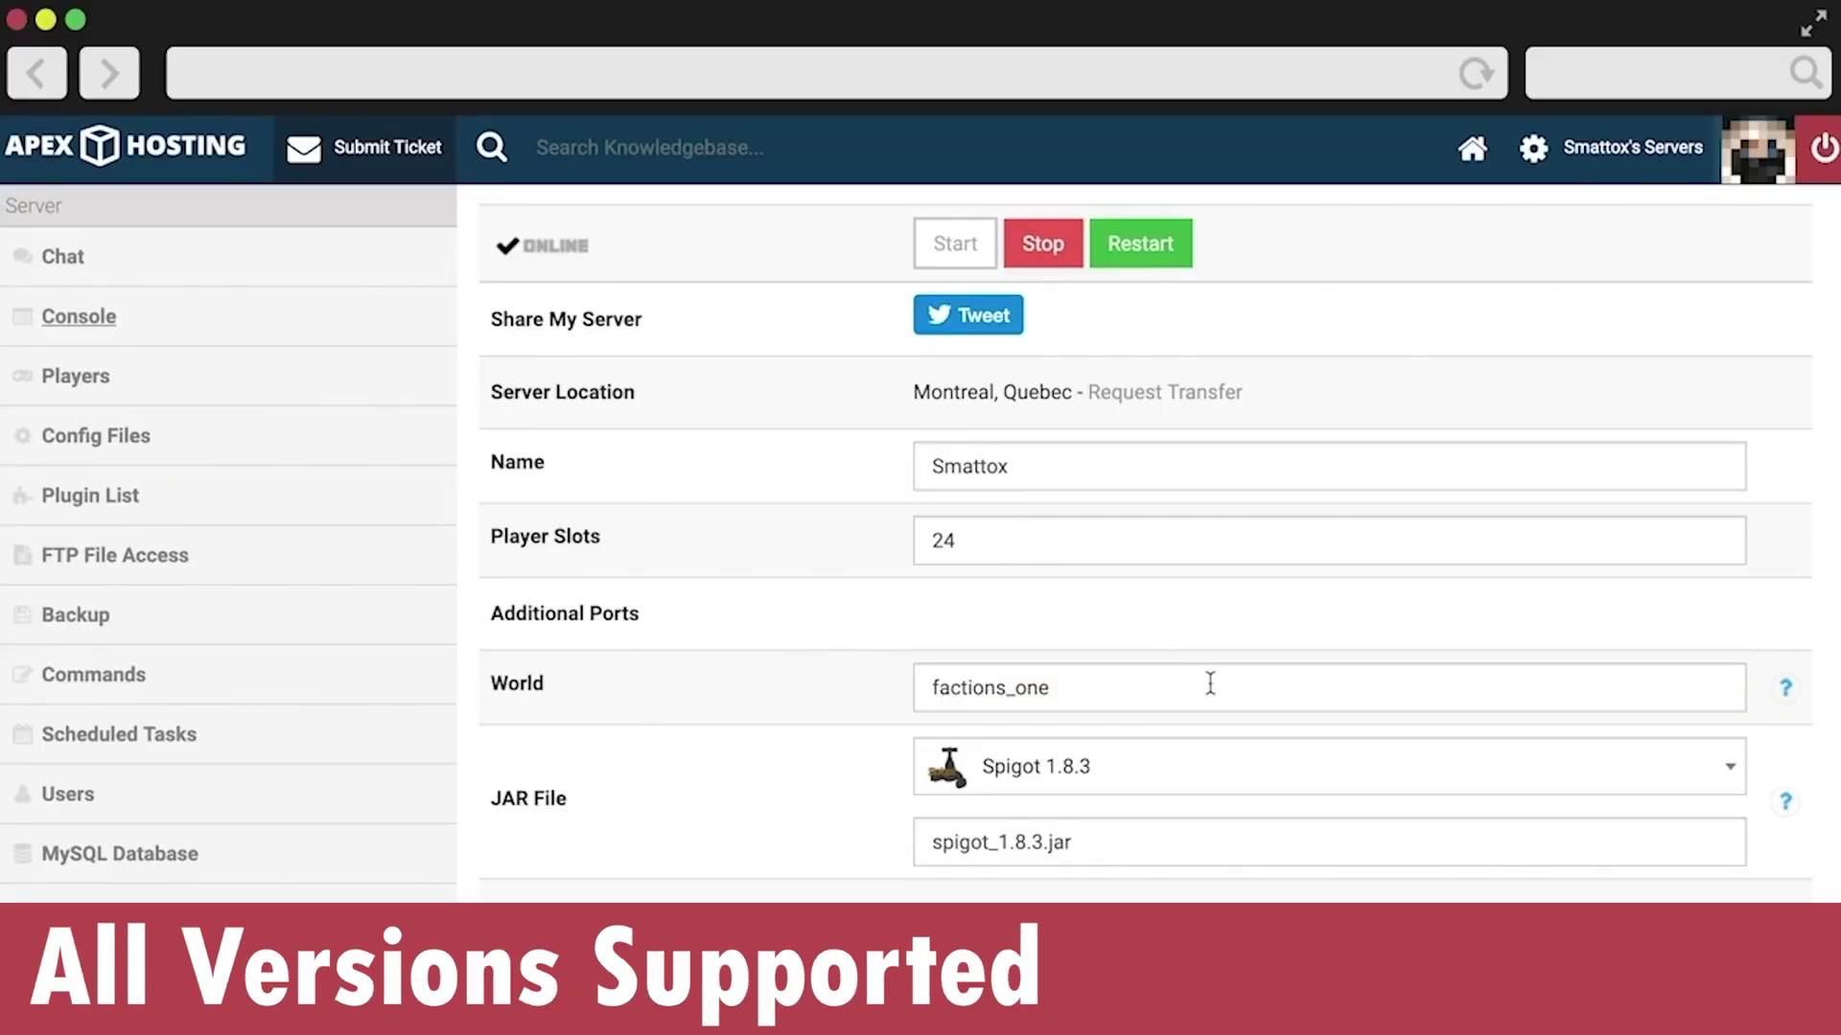
{"action": "left_click", "coordinate": [1274, 762]}
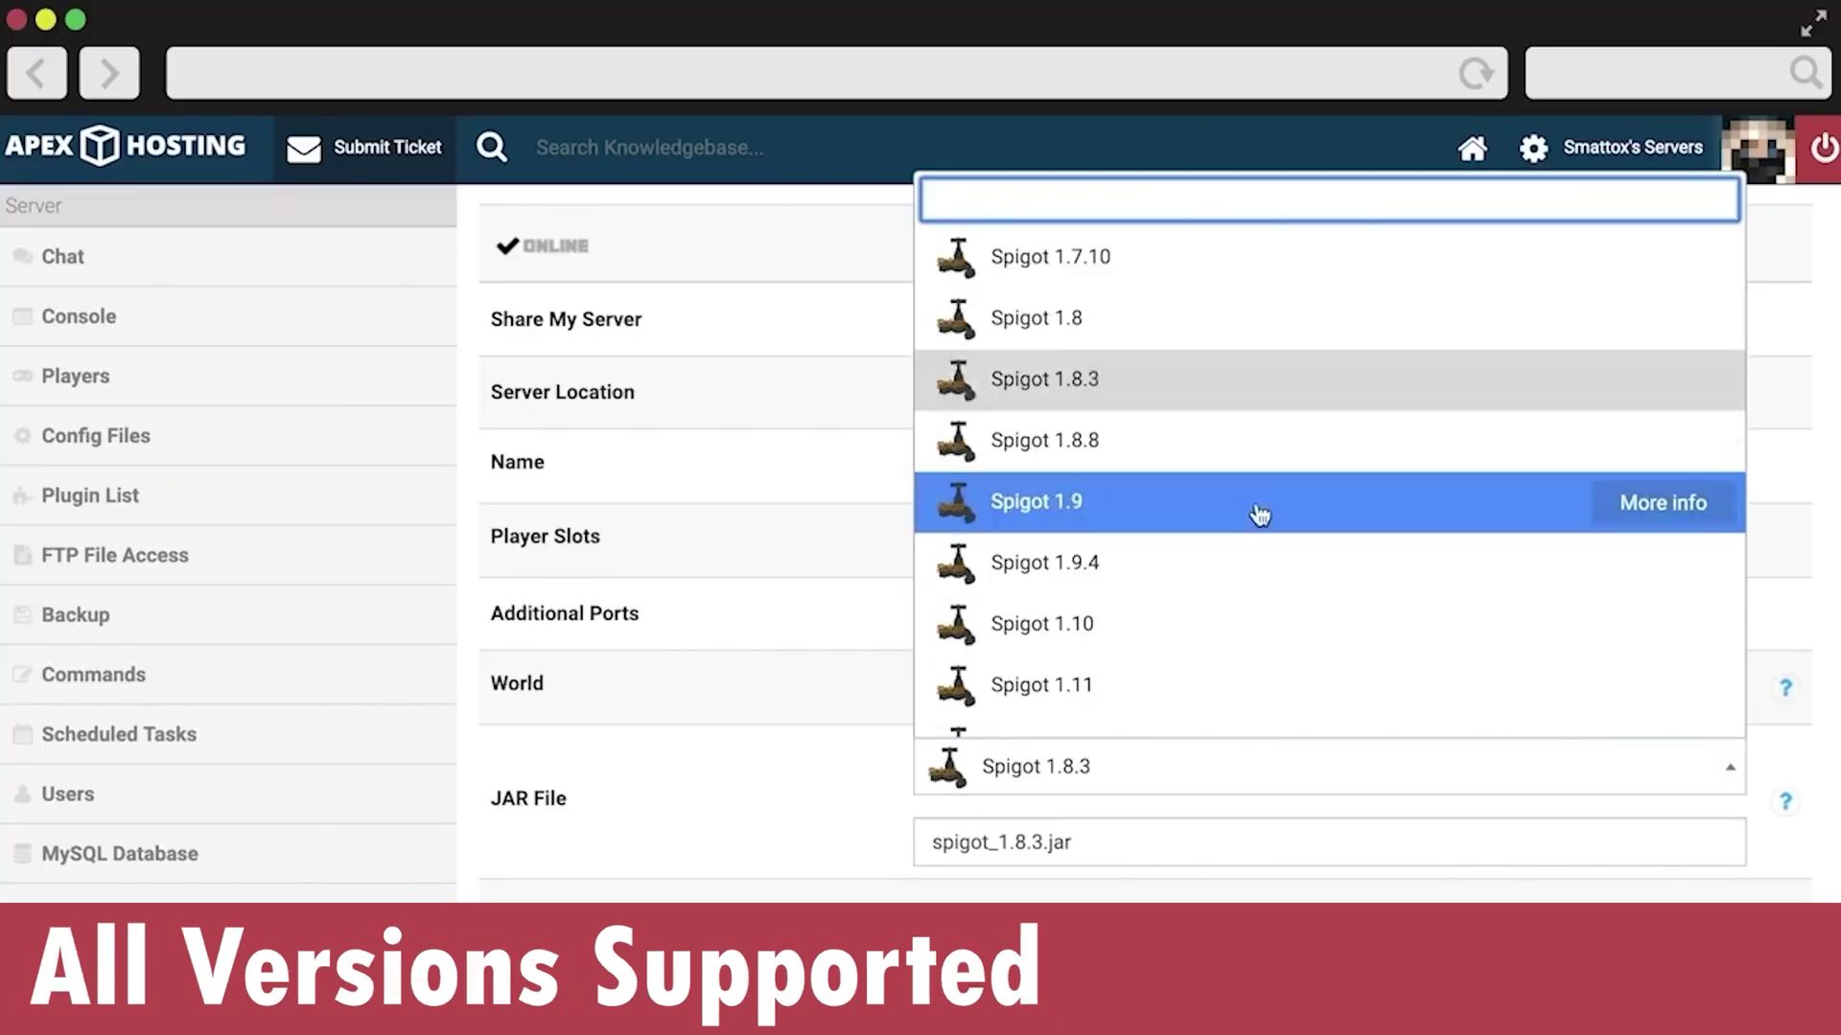
{"action": "left_click", "coordinate": [1247, 461]}
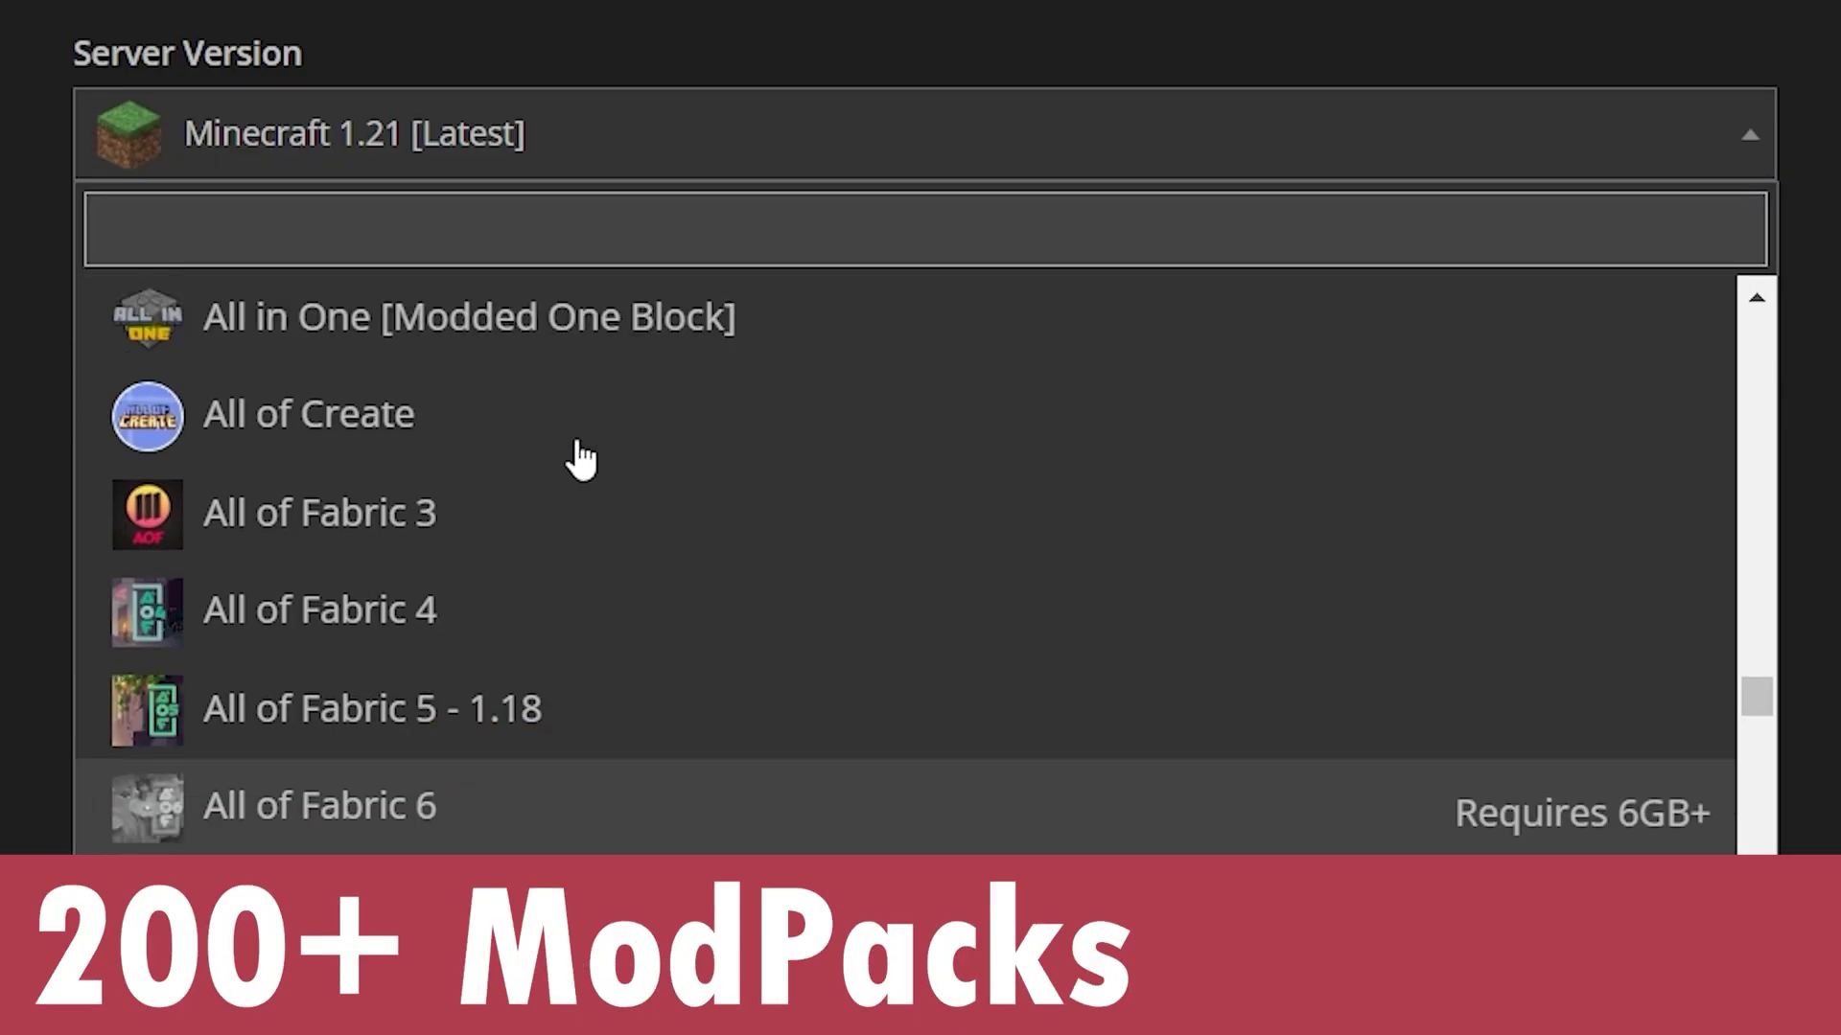
{"action": "scroll", "coordinate": [699, 451], "scroll_direction": "down", "scroll_amount": 10}
{"action": "scroll", "coordinate": [699, 441], "scroll_direction": "down", "scroll_amount": 10}
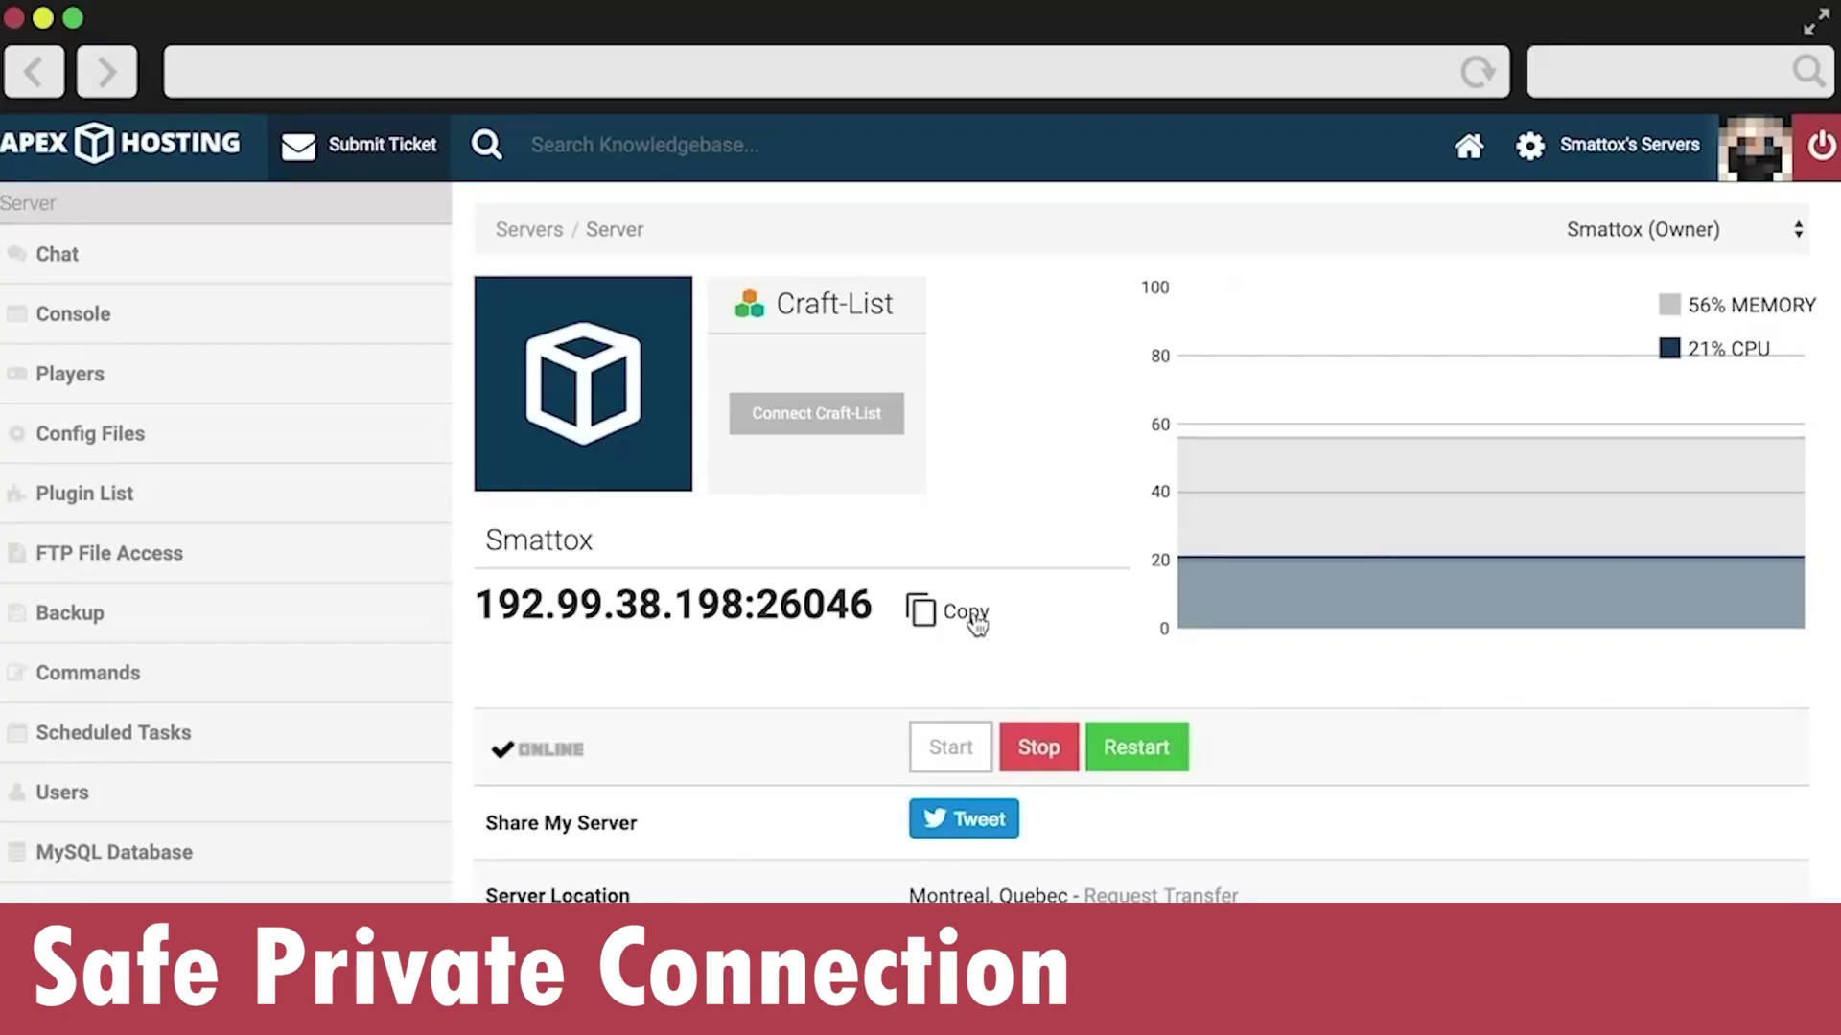
{"action": "left_click", "coordinate": [977, 625]}
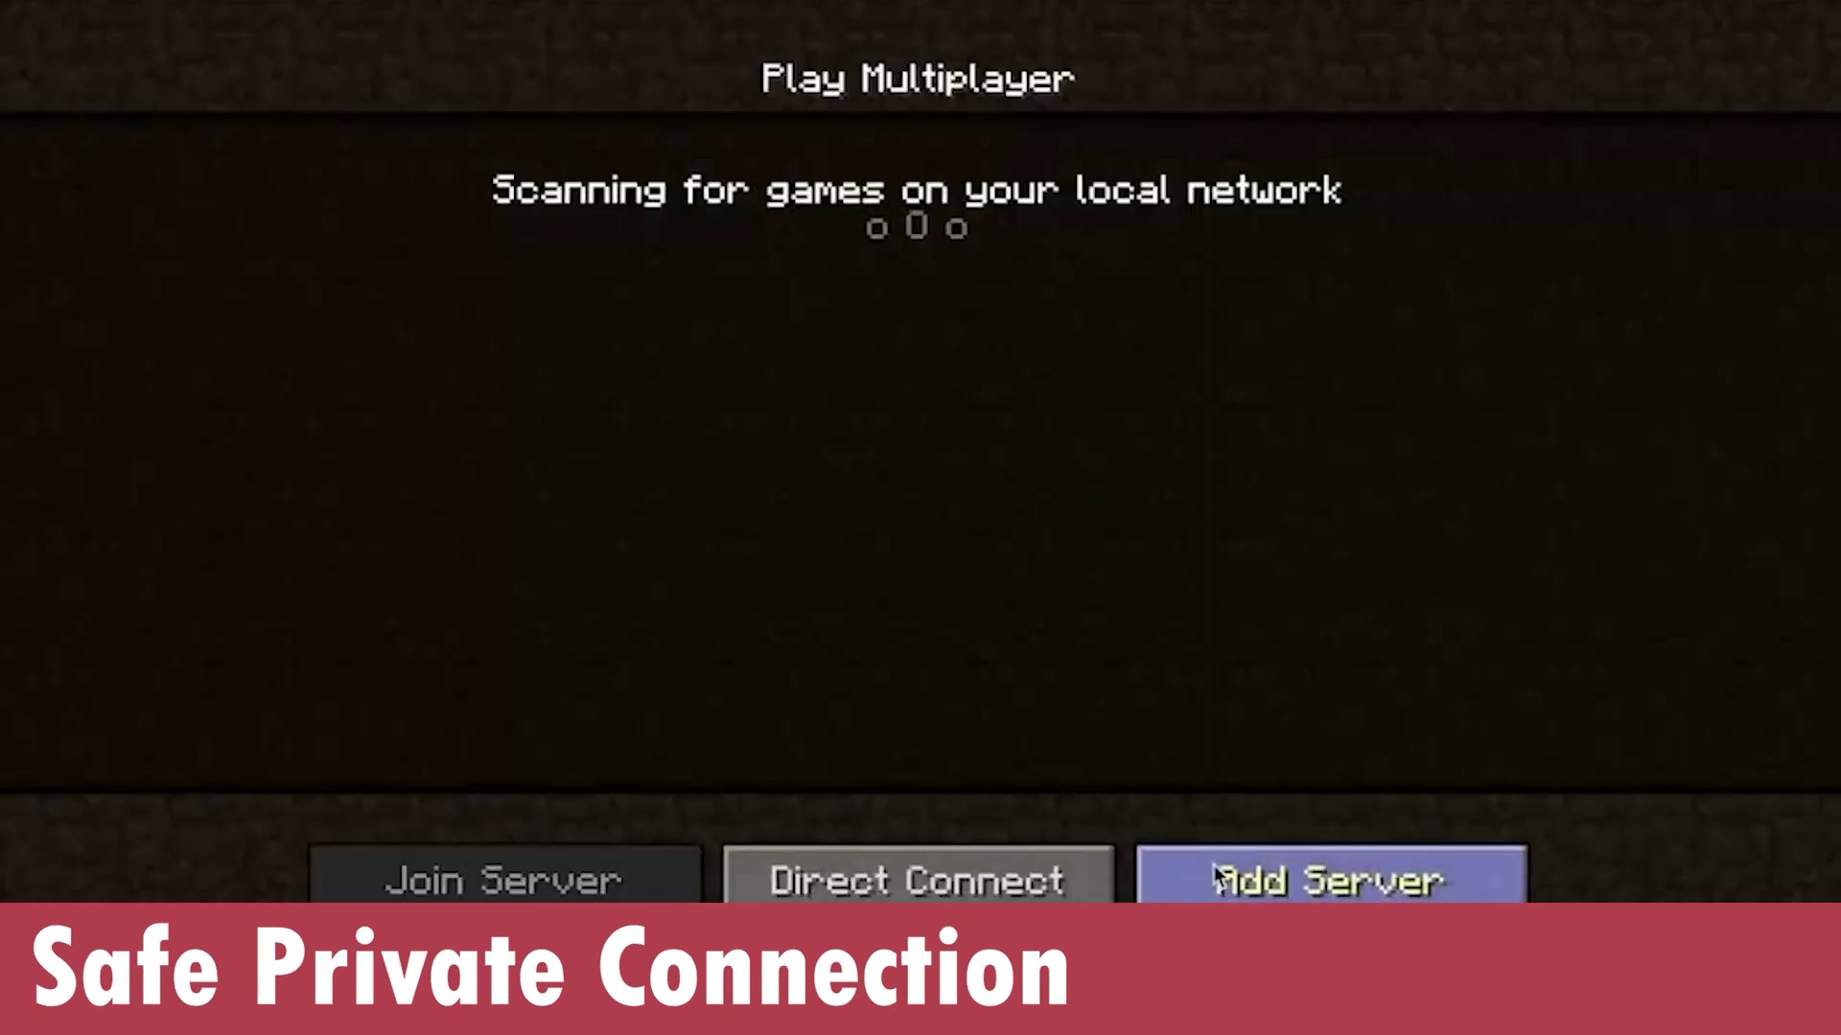
{"action": "left_click", "coordinate": [1214, 865]}
{"action": "key", "text": "ctrl+v"}
{"action": "left_click", "coordinate": [1027, 741]}
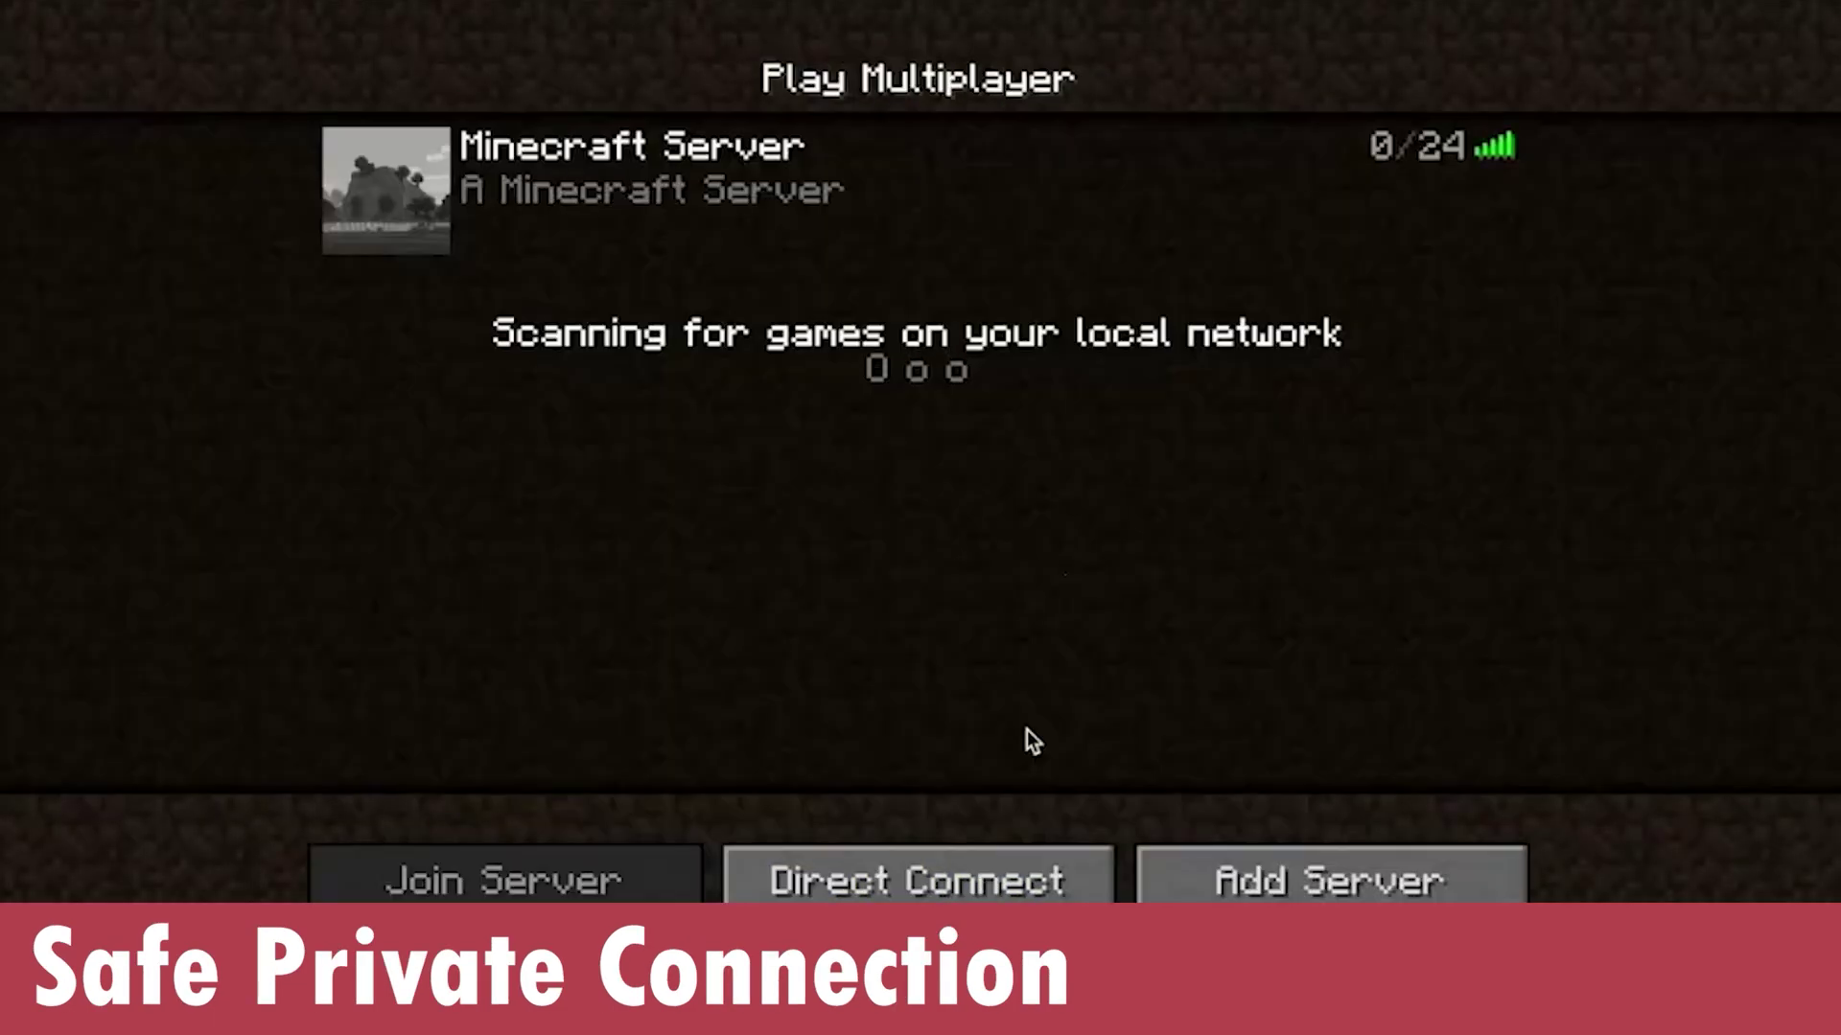
{"action": "double_click", "coordinate": [1153, 182]}
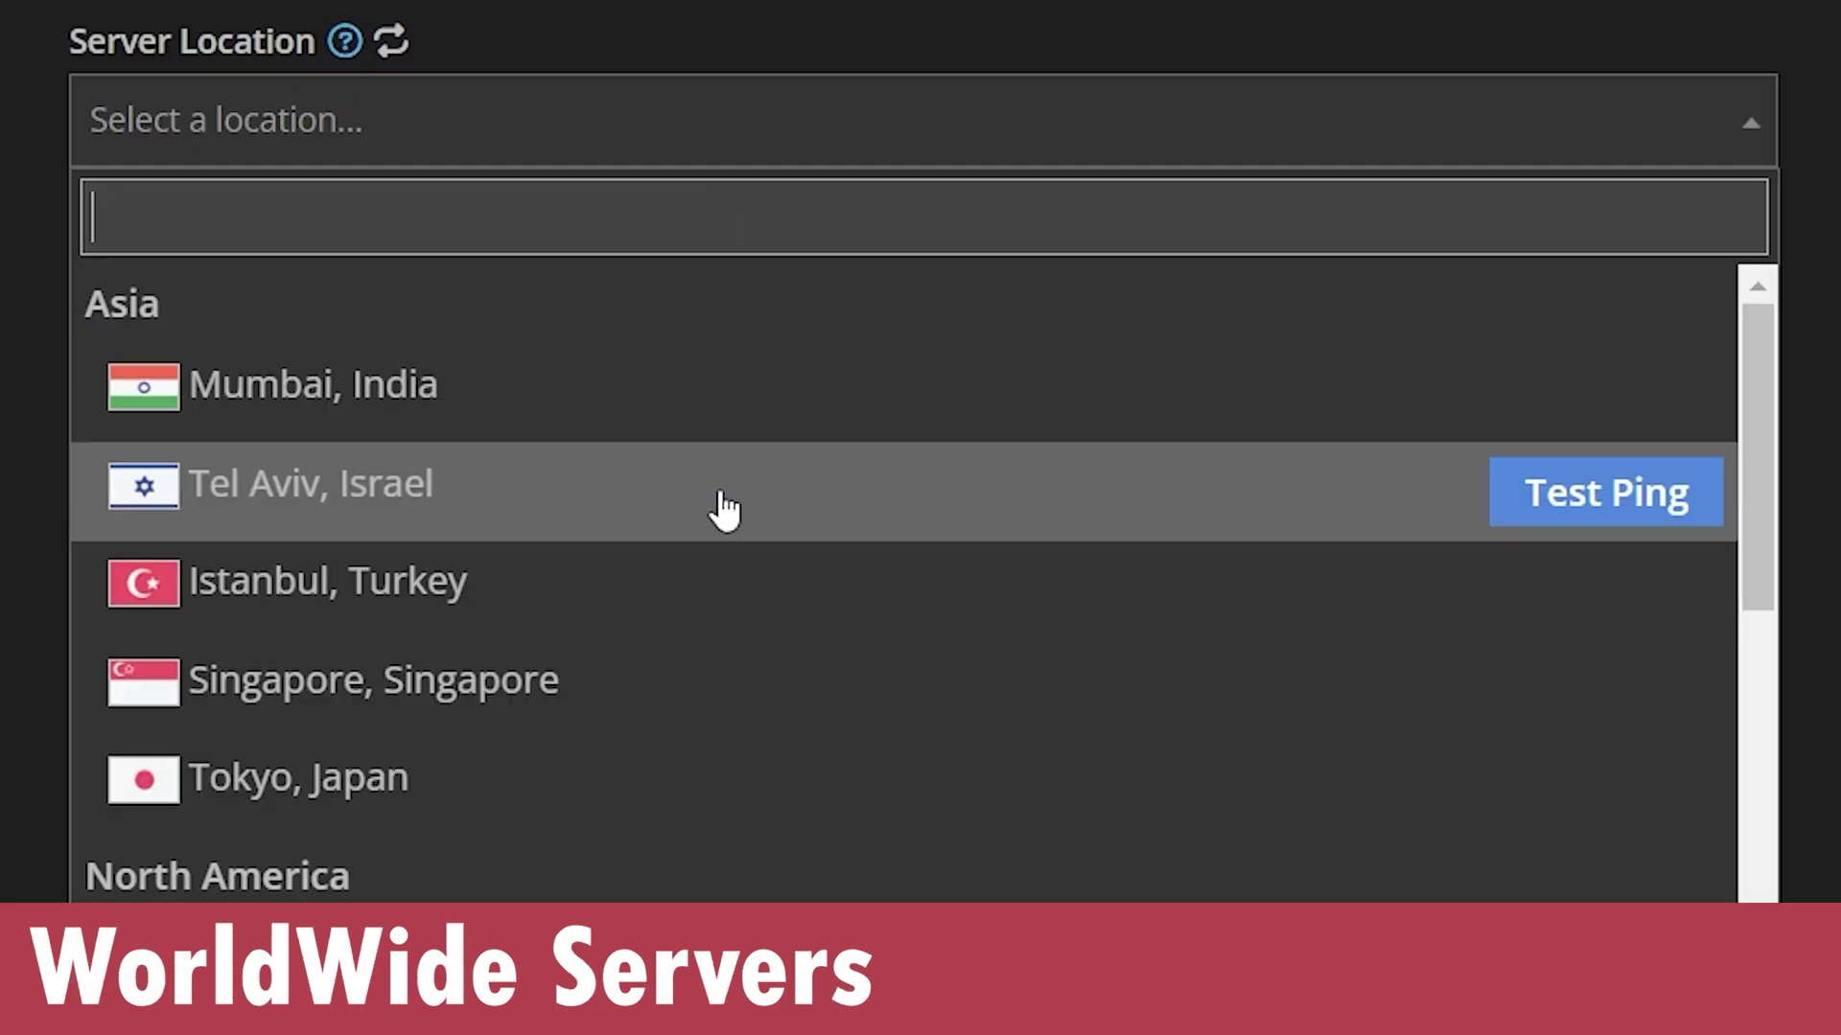
{"action": "scroll", "coordinate": [726, 511], "scroll_direction": "down", "scroll_amount": 10}
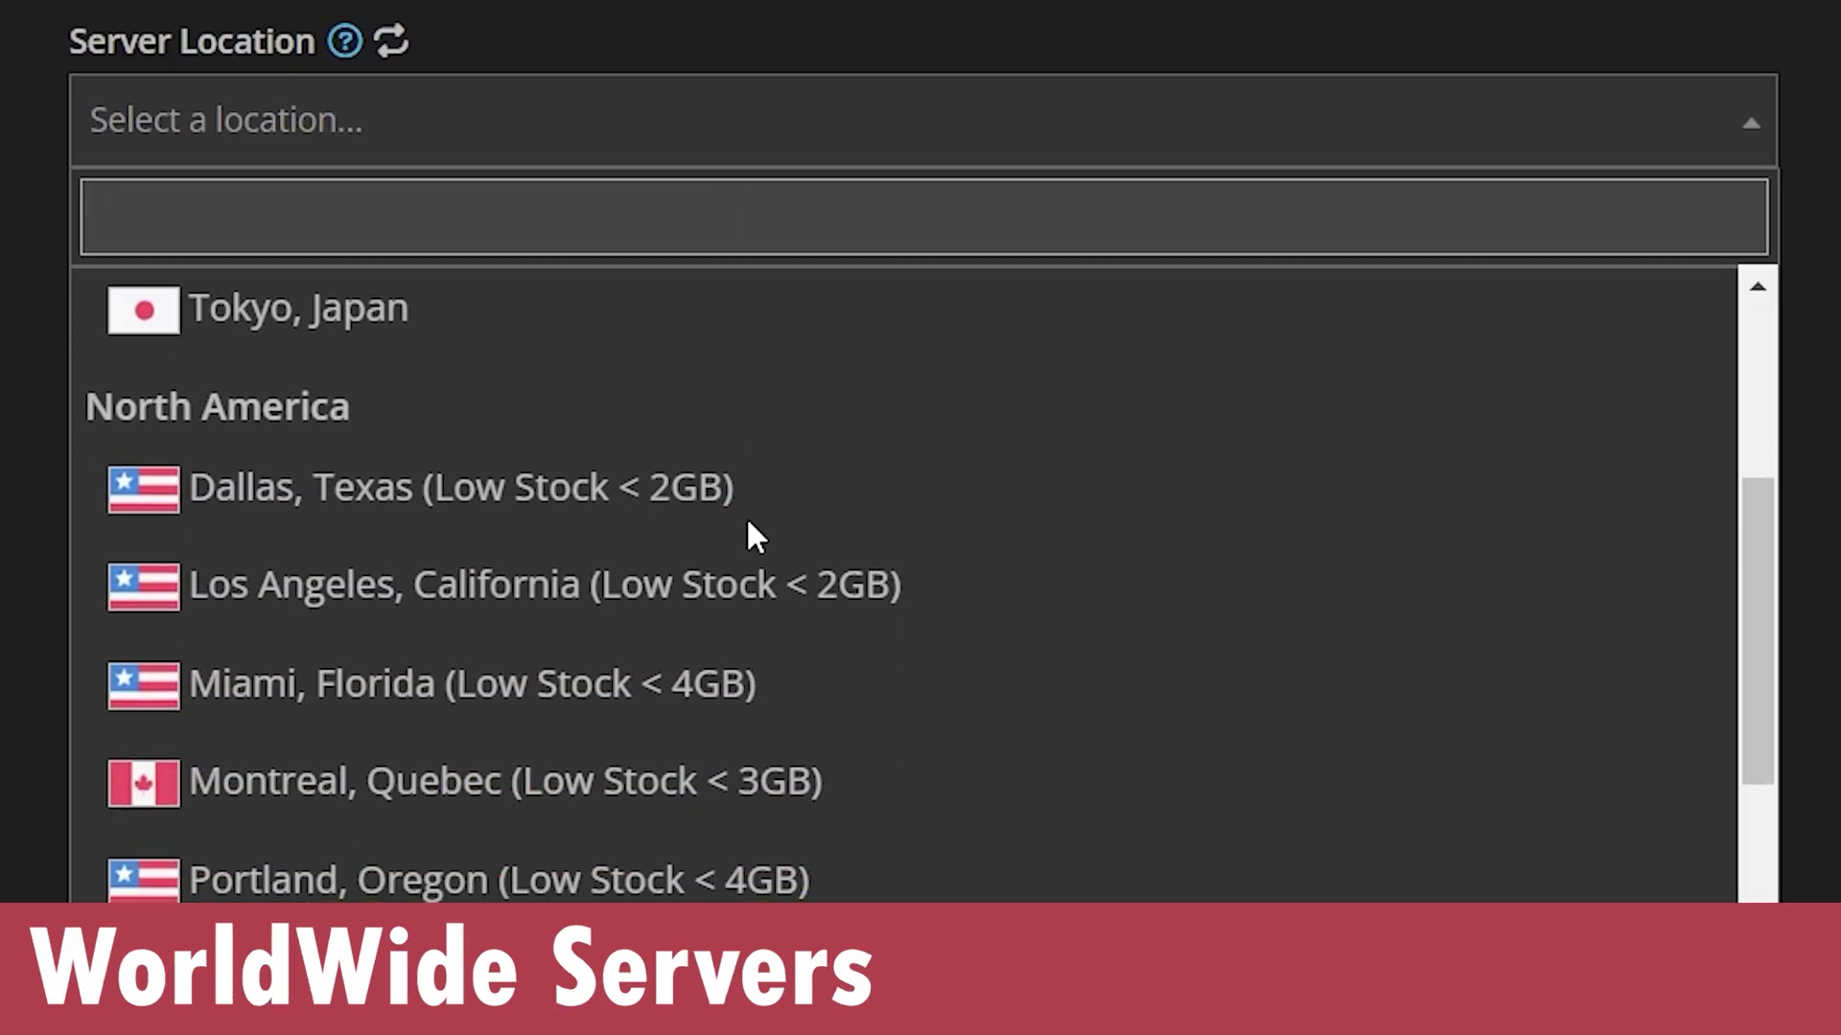
{"action": "scroll", "coordinate": [891, 803], "scroll_direction": "up", "scroll_amount": 4}
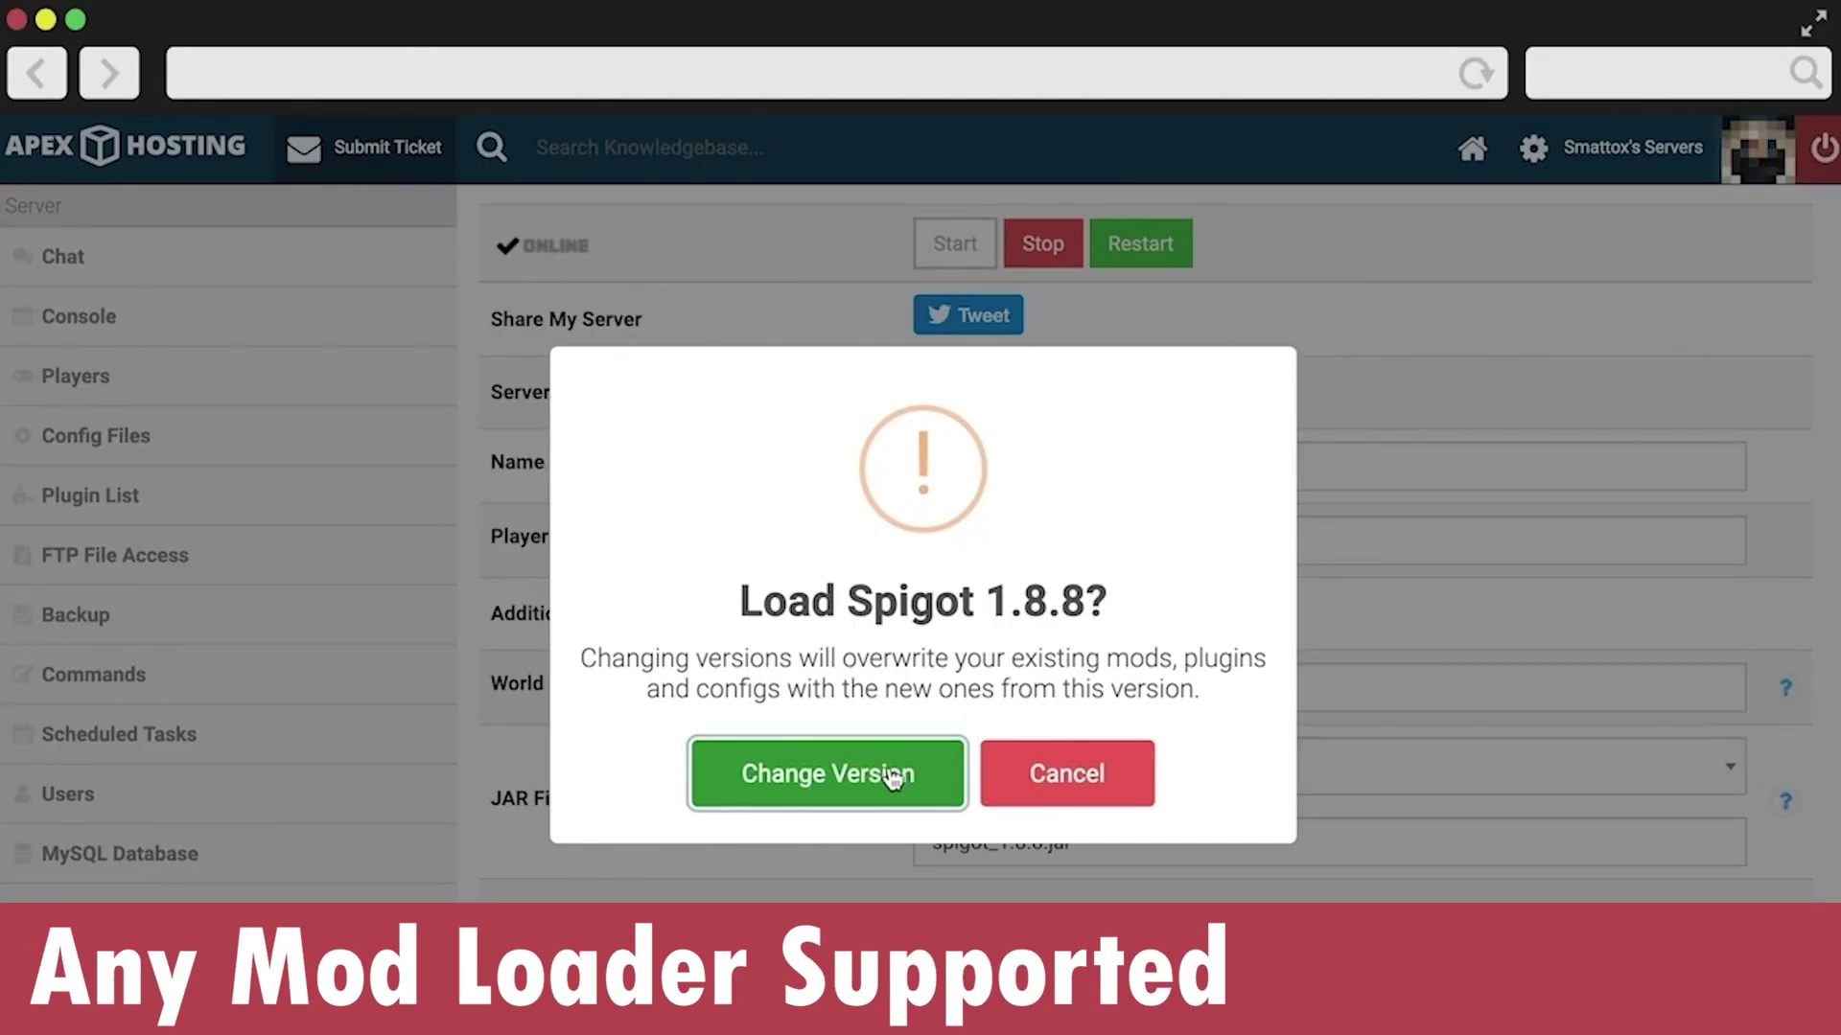
{"action": "left_click", "coordinate": [892, 777]}
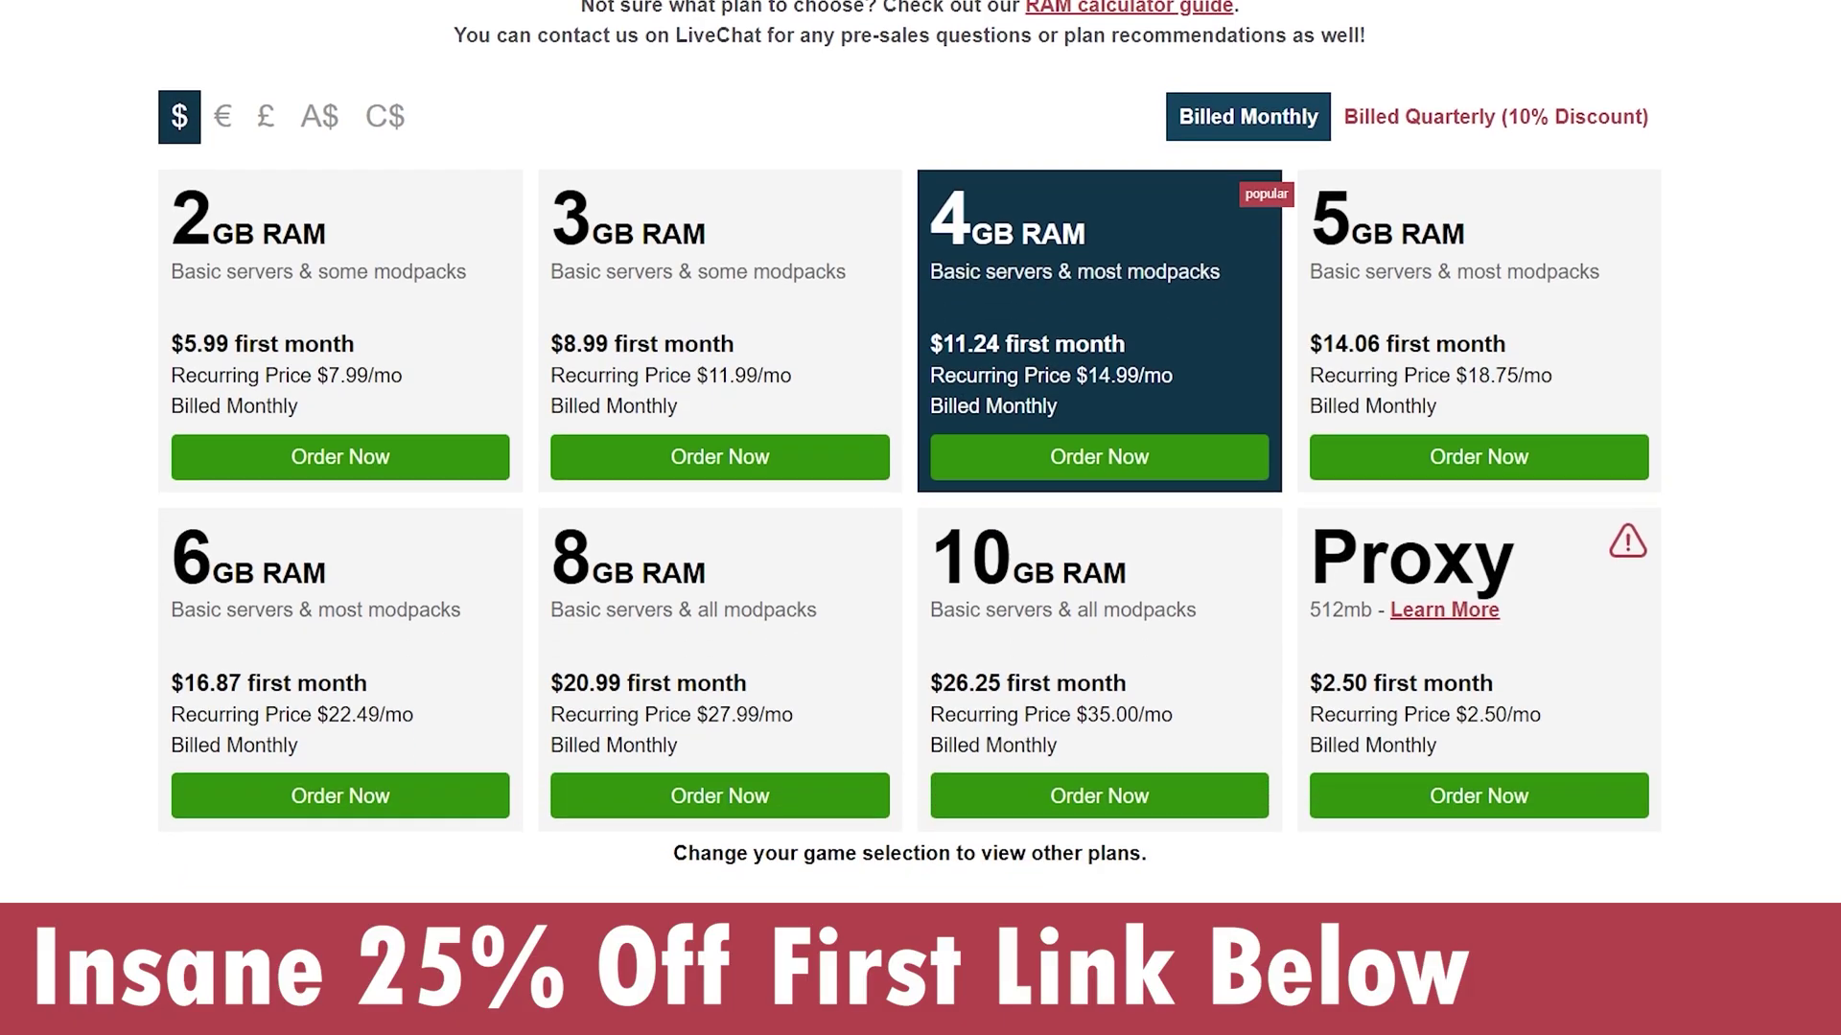
{"action": "scroll", "coordinate": [58, 307], "scroll_direction": "up", "scroll_amount": 1}
{"action": "scroll", "coordinate": [57, 307], "scroll_direction": "down", "scroll_amount": 1}
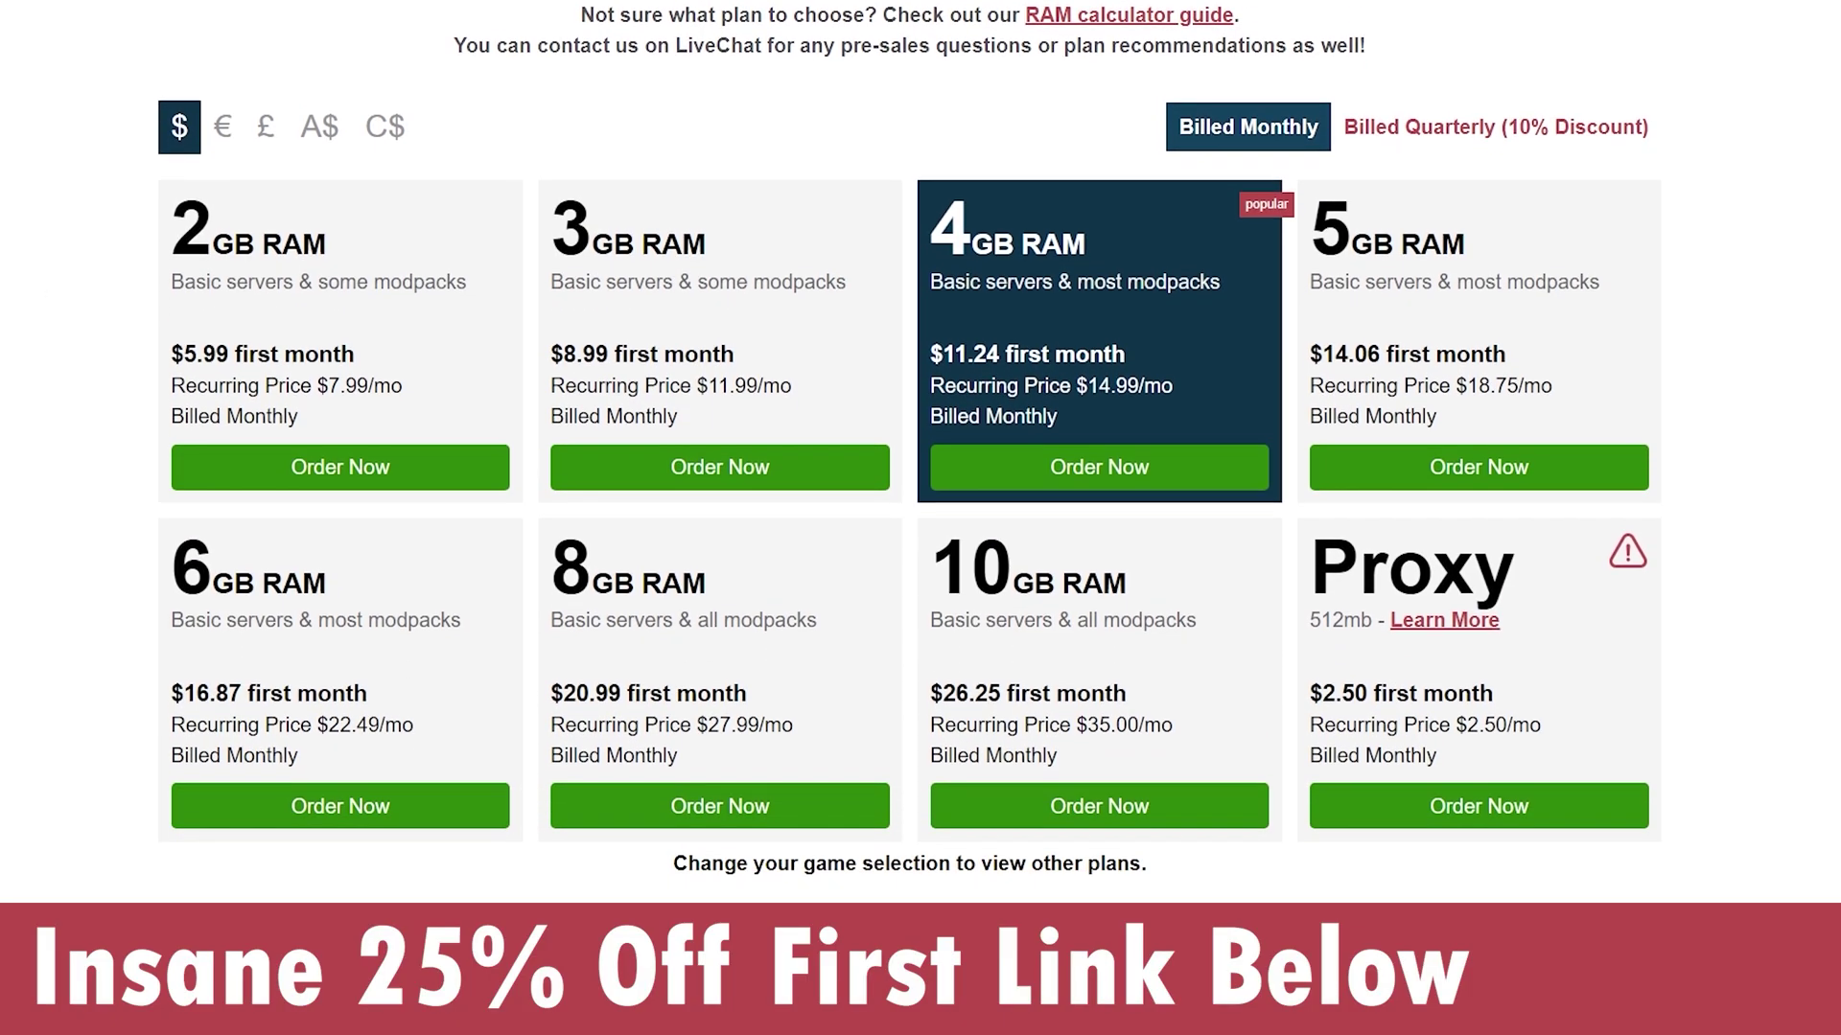
{"action": "scroll", "coordinate": [29, 324], "scroll_direction": "up", "scroll_amount": 1}
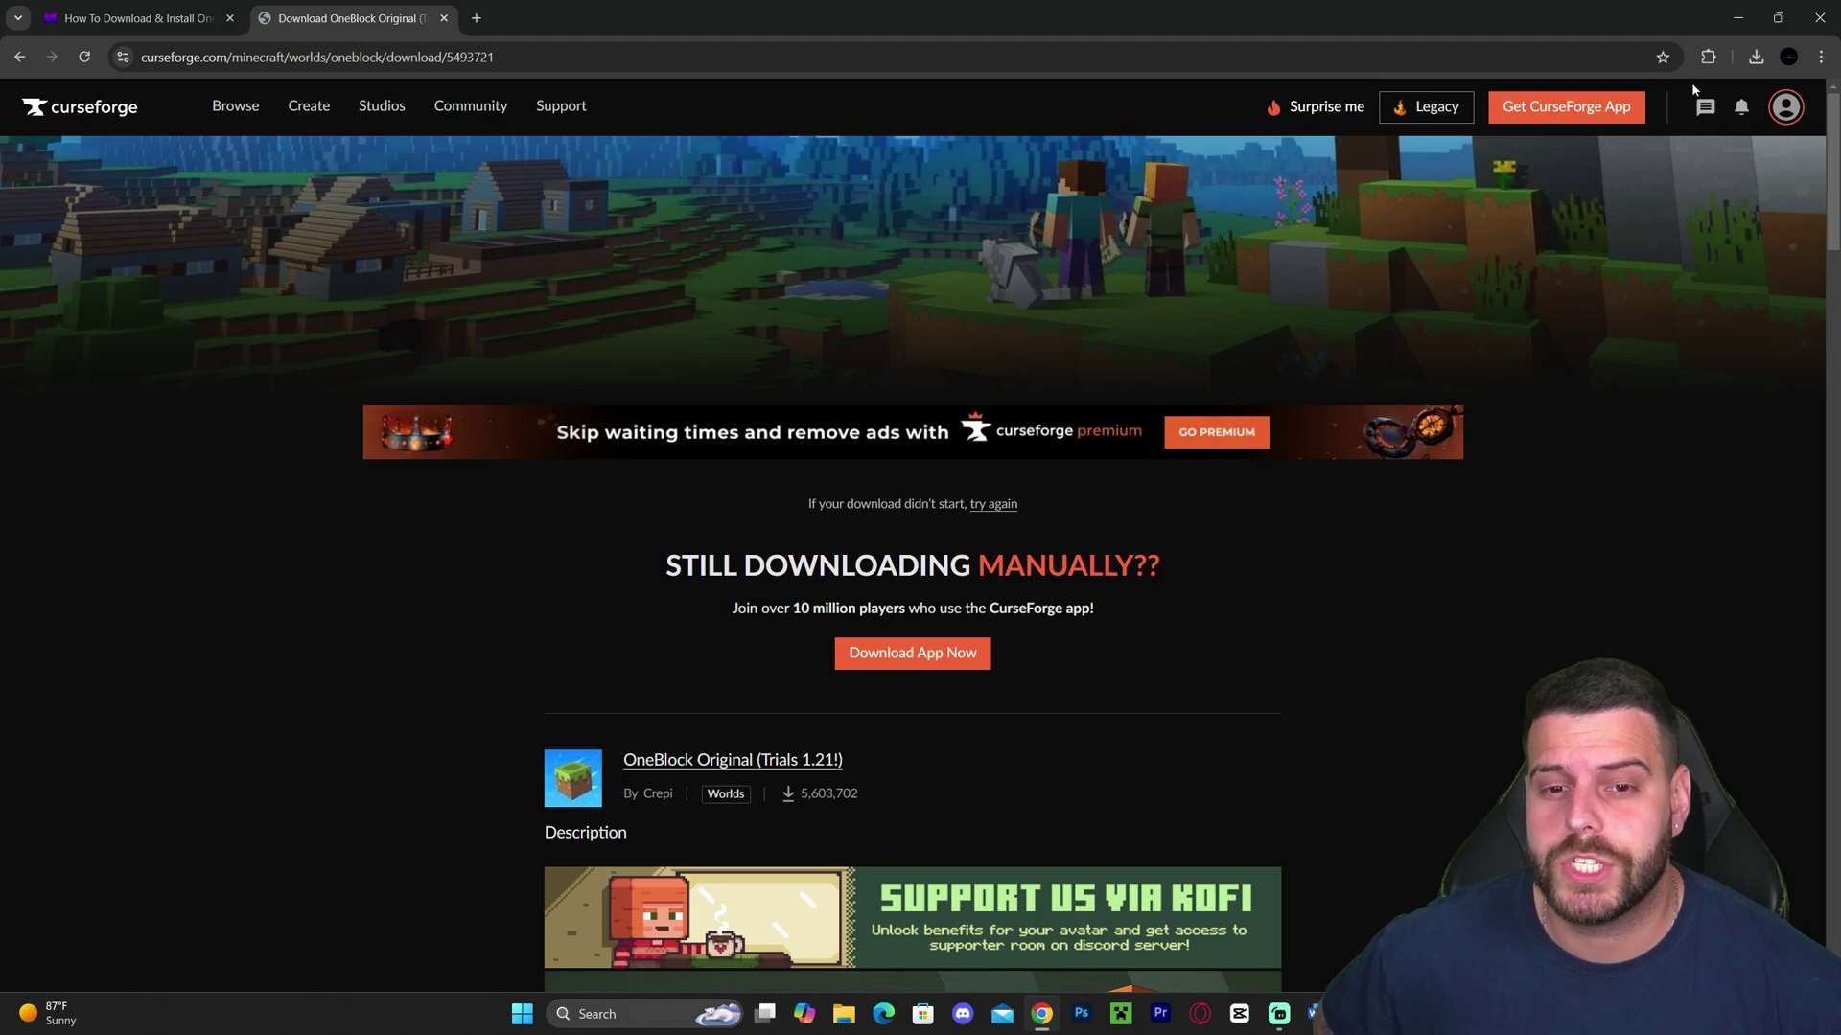
Drag the downloaded Oneblock Original zip from Chrome's downloads list onto the desktop.
{"action": "left_click_drag", "start_coordinate": [1688, 19], "coordinate": [1217, 434]}
{"action": "left_click", "coordinate": [1263, 451]}
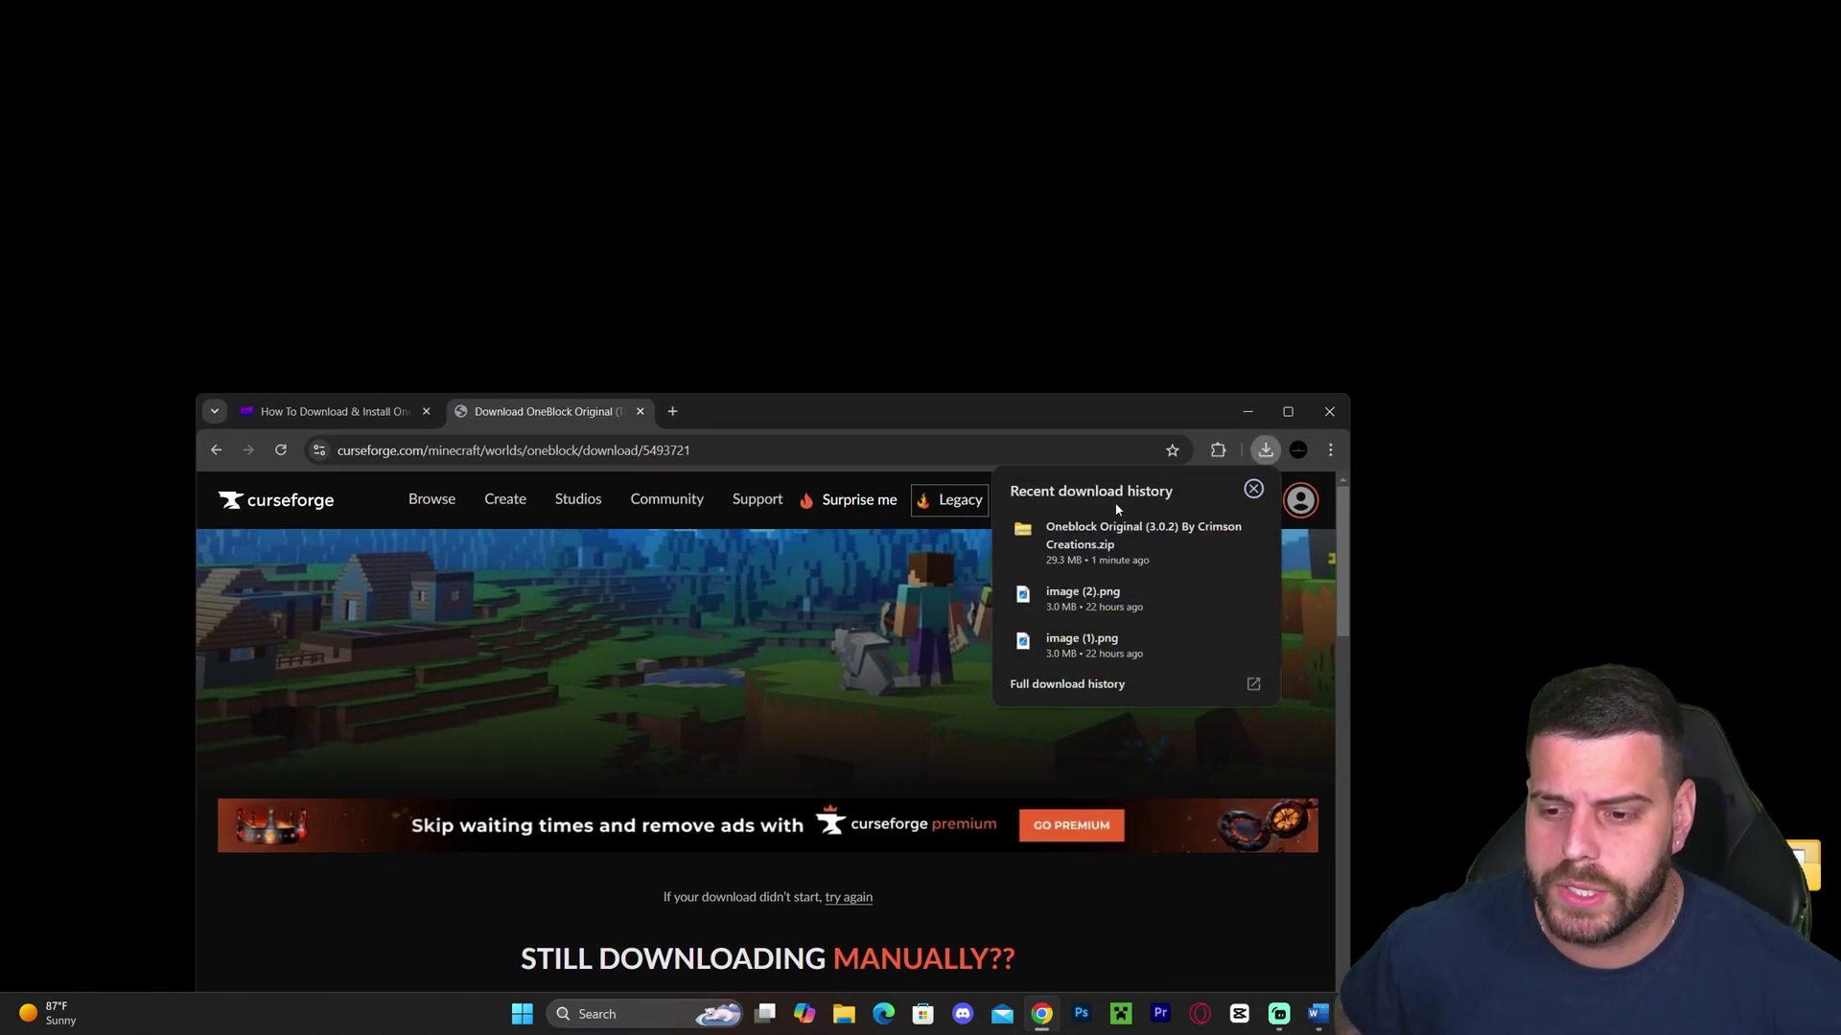
{"action": "left_click_drag", "start_coordinate": [1140, 535], "coordinate": [930, 349]}
{"action": "left_click", "coordinate": [1249, 412]}
{"action": "left_click_drag", "start_coordinate": [1219, 274], "coordinate": [1226, 320]}
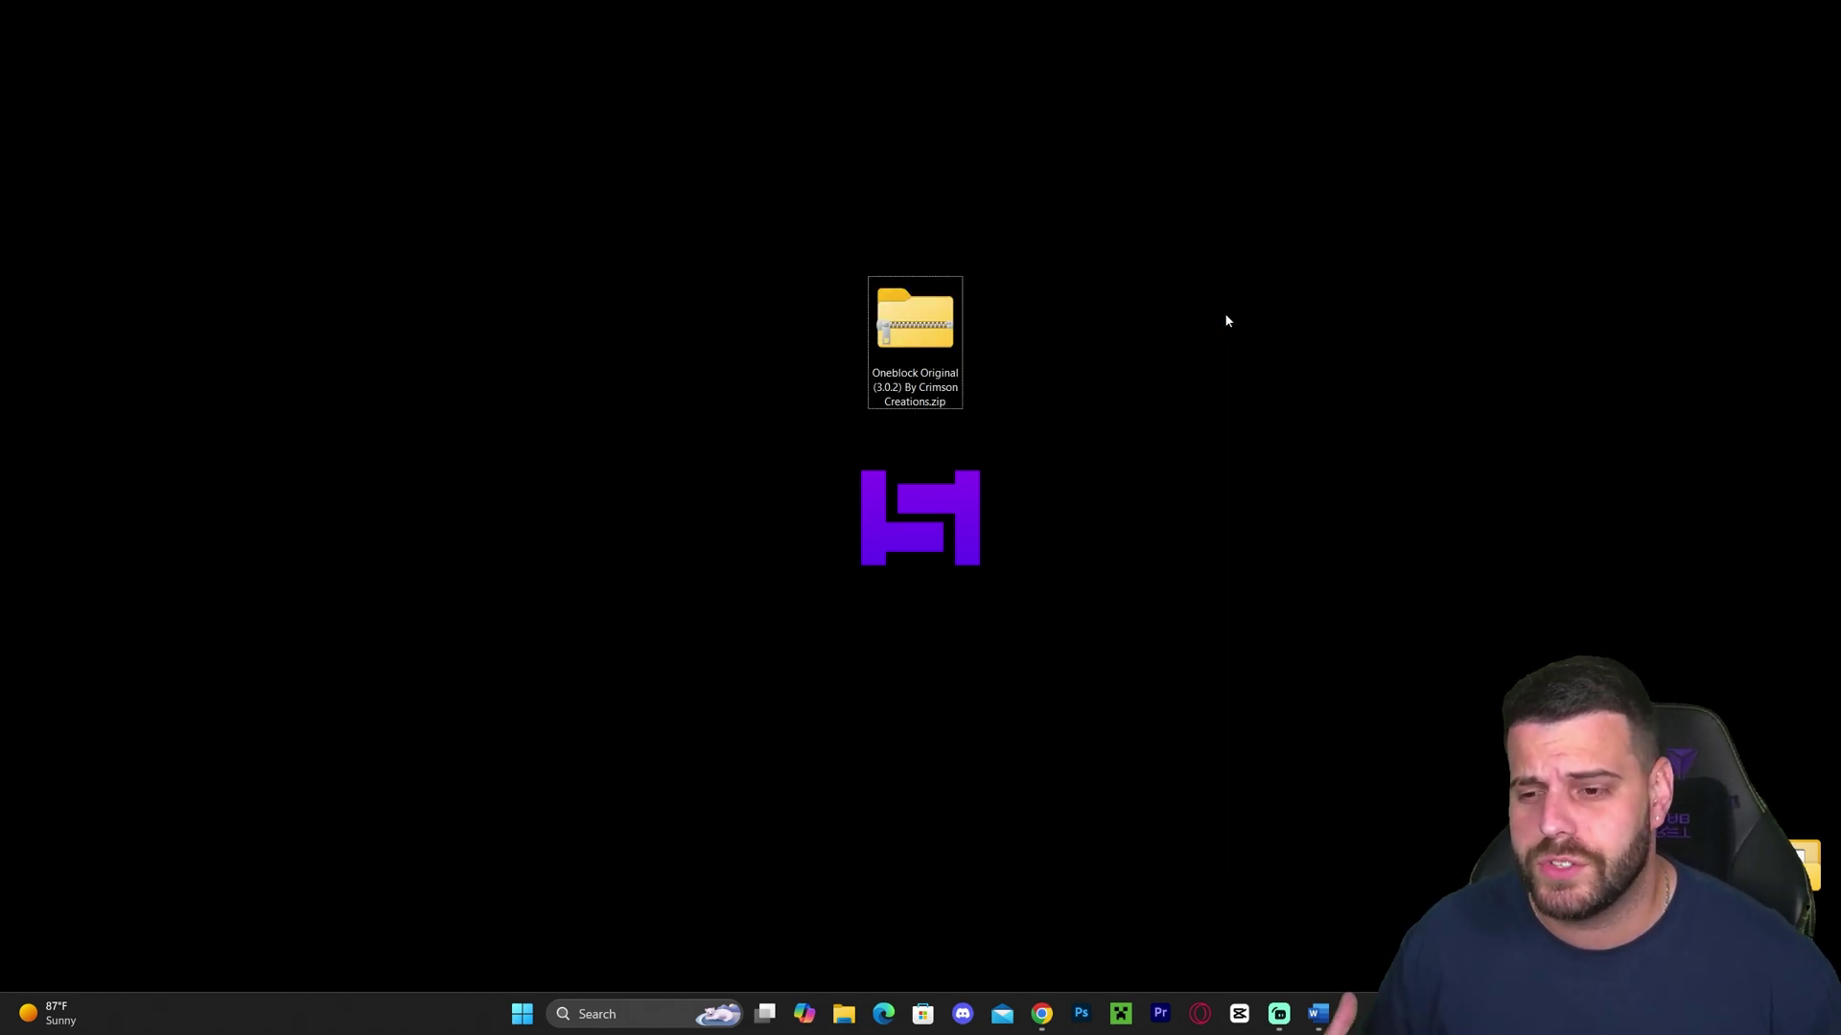
{"action": "left_click_drag", "start_coordinate": [1119, 283], "coordinate": [1122, 333]}
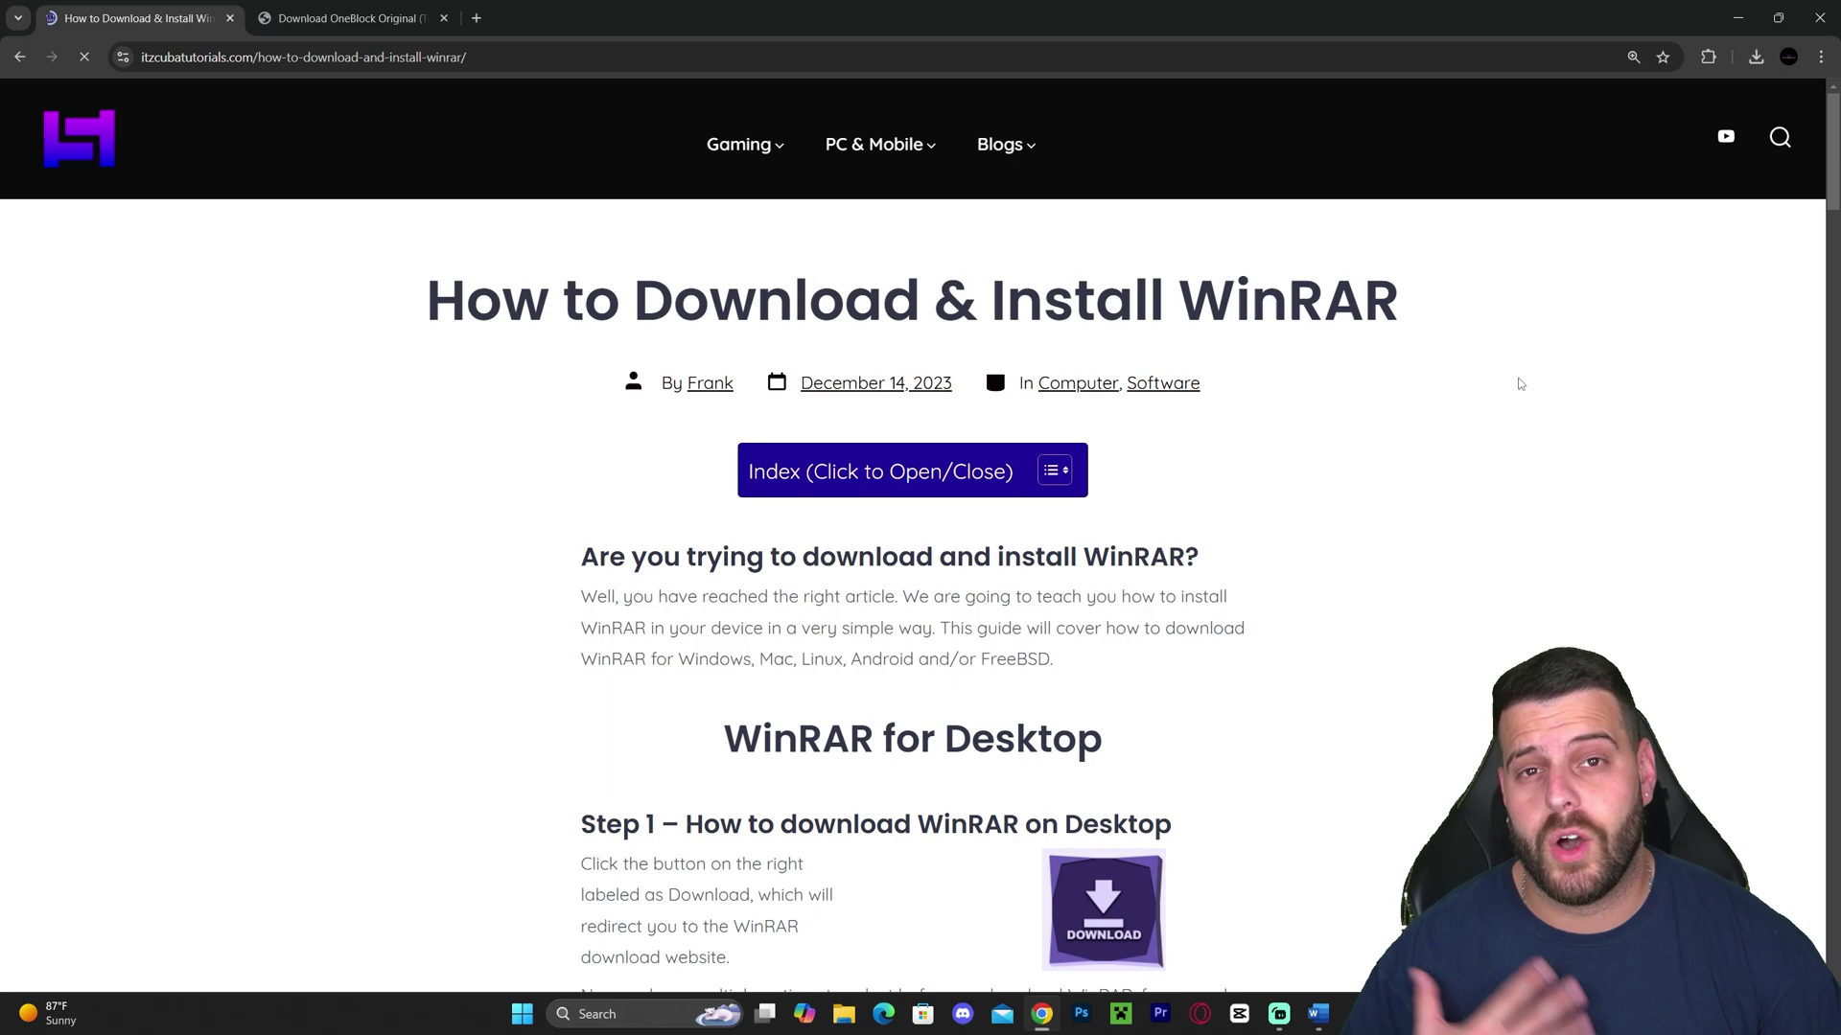
Skim the WinRAR install guide, then minimize Chrome to reveal the desktop zip.
{"action": "scroll", "coordinate": [1582, 432], "scroll_direction": "down", "scroll_amount": 1}
{"action": "scroll", "coordinate": [1581, 432], "scroll_direction": "down", "scroll_amount": 20}
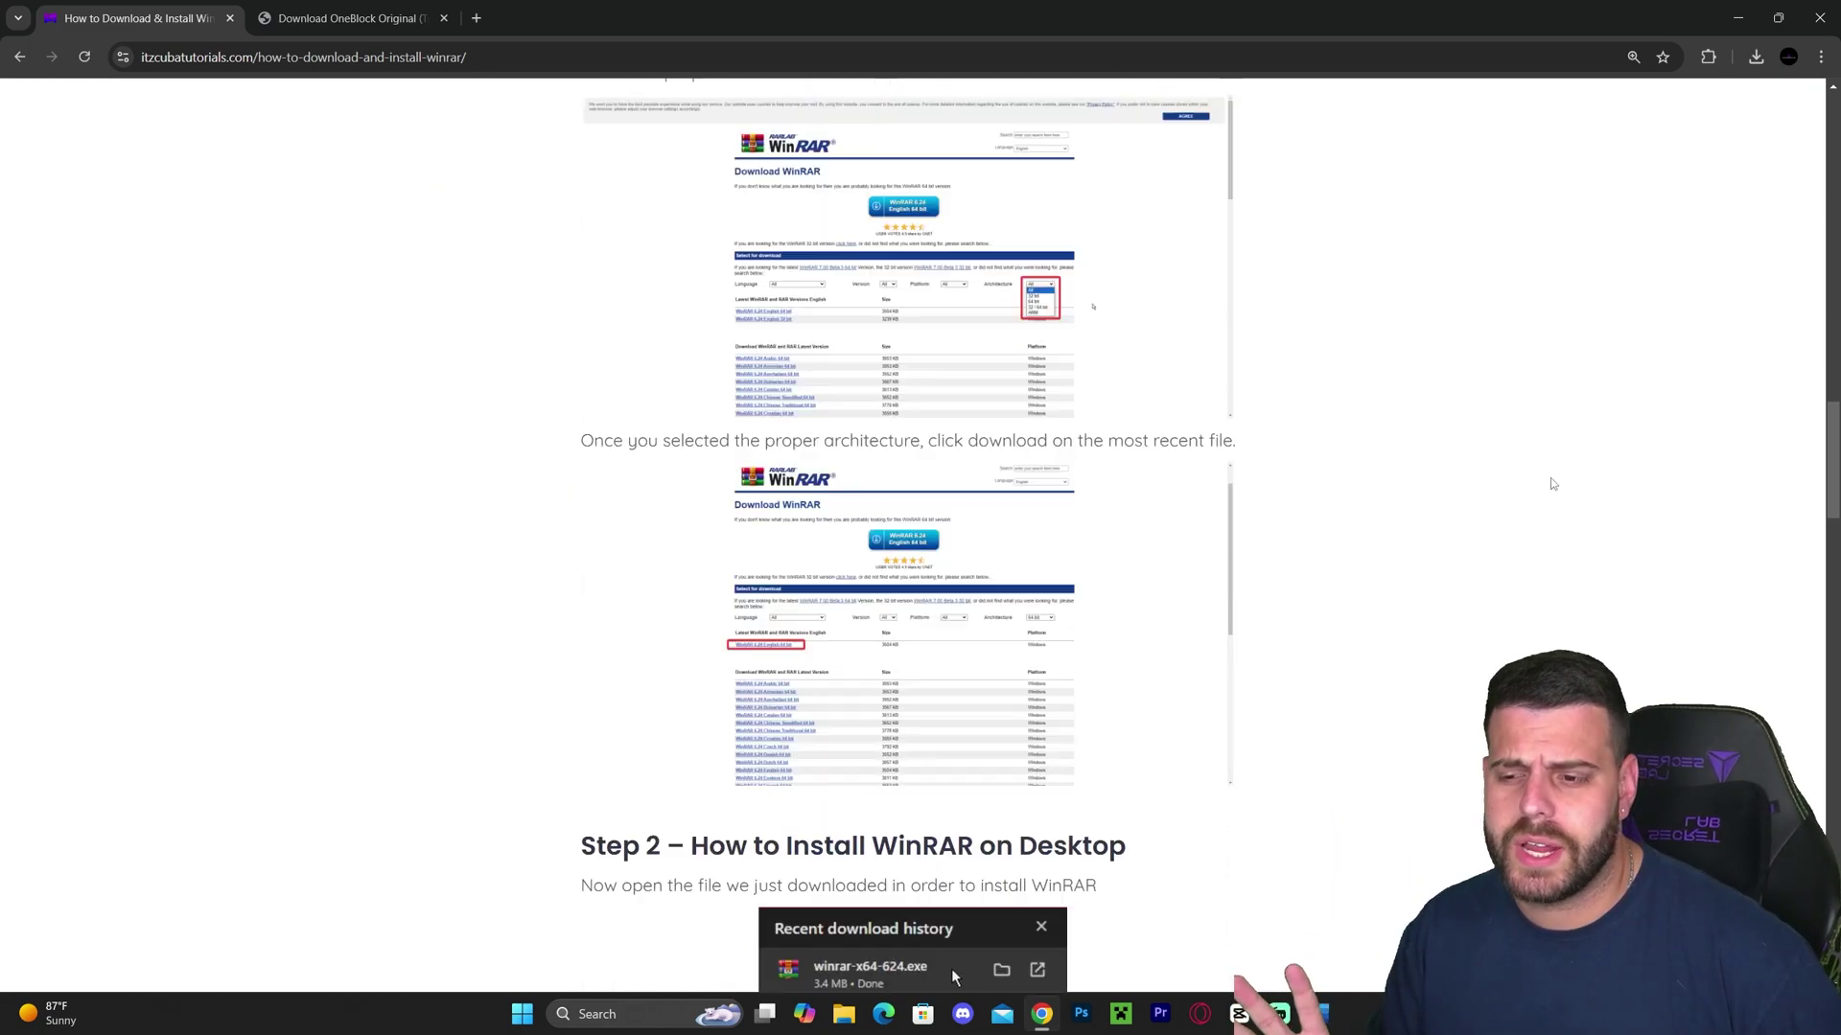
{"action": "scroll", "coordinate": [1557, 494], "scroll_direction": "up", "scroll_amount": 20}
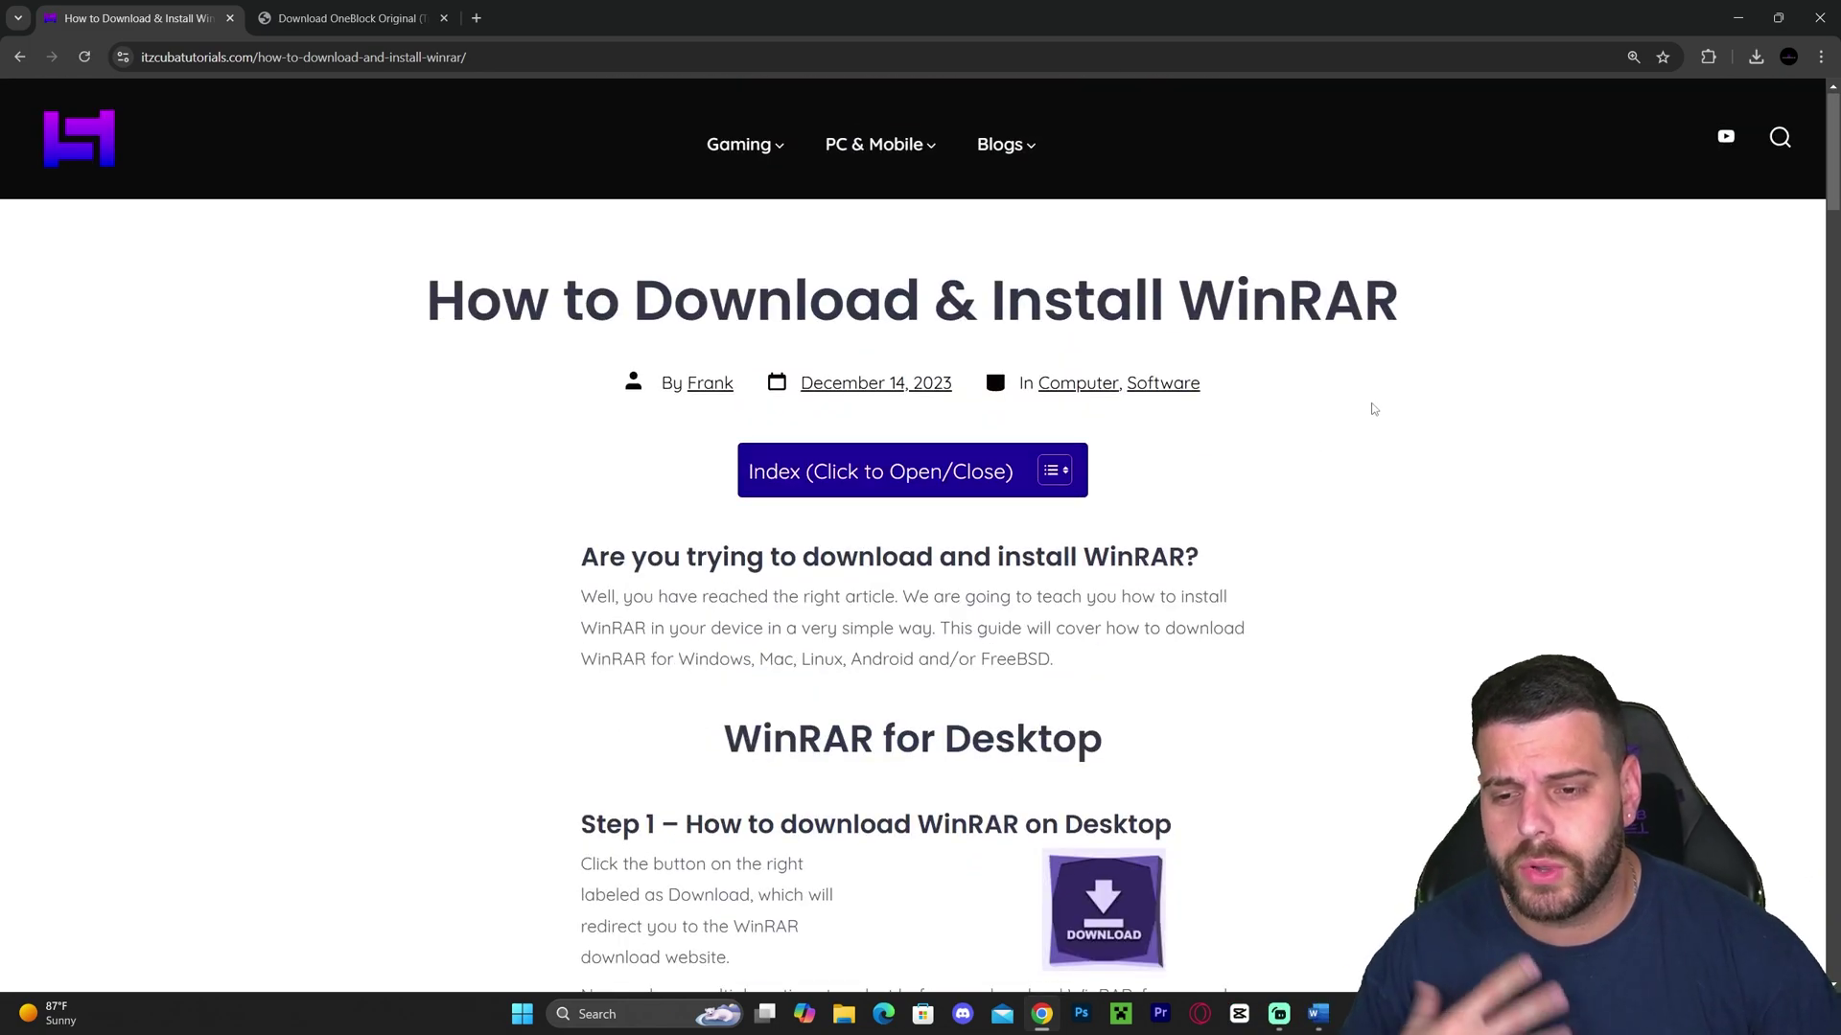
{"action": "left_click", "coordinate": [1737, 17]}
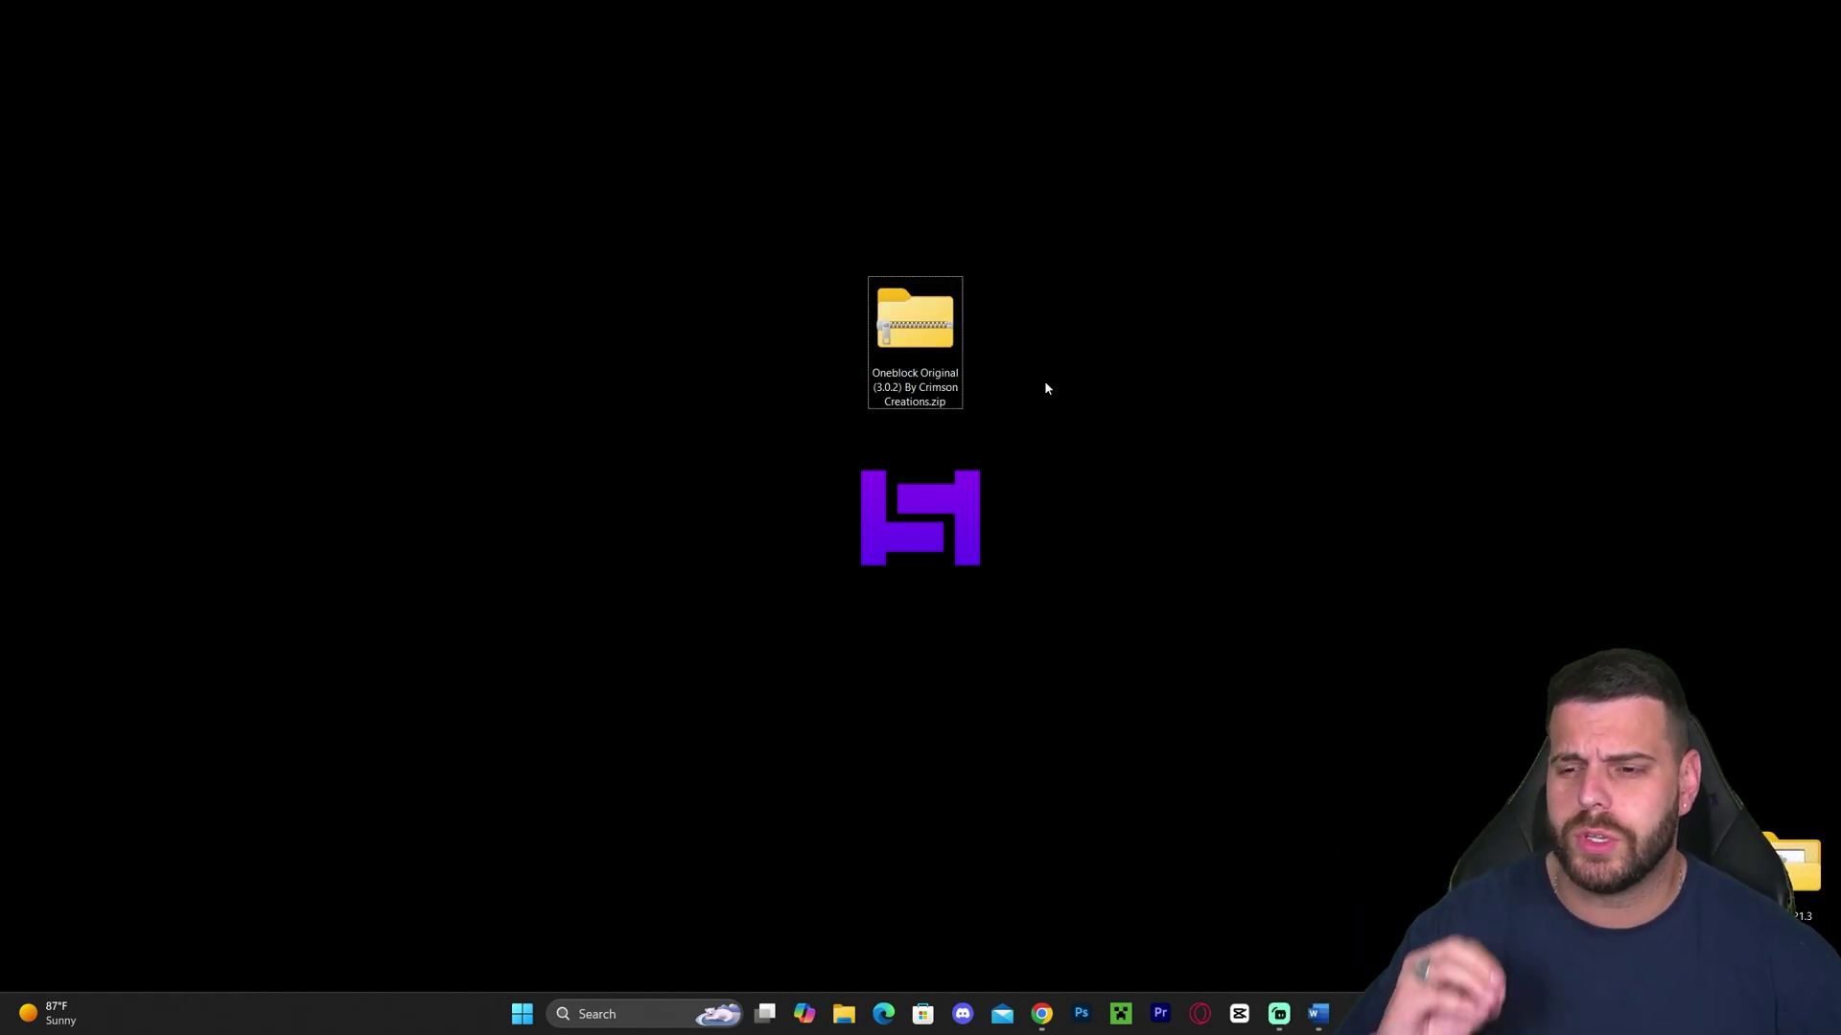
Bring up the Minecraft Launcher's Java Edition Play page with Iris & Sodium for 1.21.3 selected.
{"action": "left_click_drag", "start_coordinate": [1256, 353], "coordinate": [922, 309]}
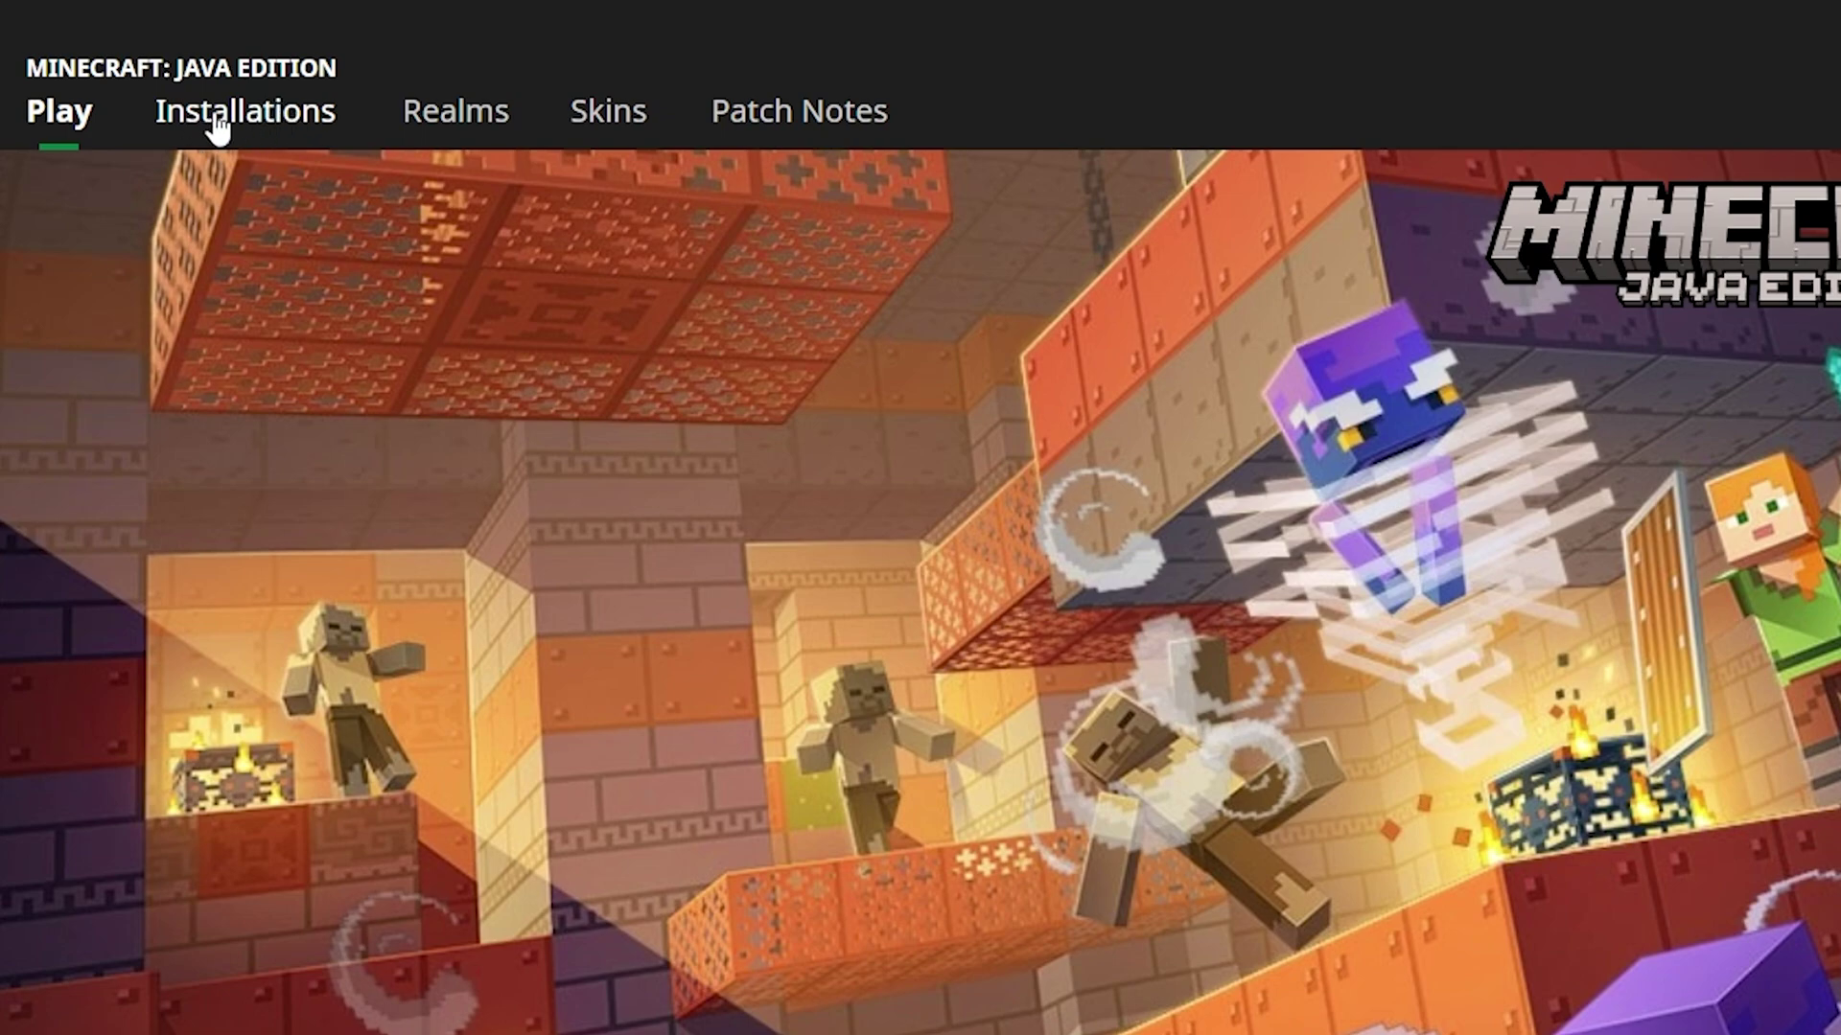
Open the .minecraft folder from the launcher's Installations page and centre its window.
{"action": "left_click", "coordinate": [219, 128]}
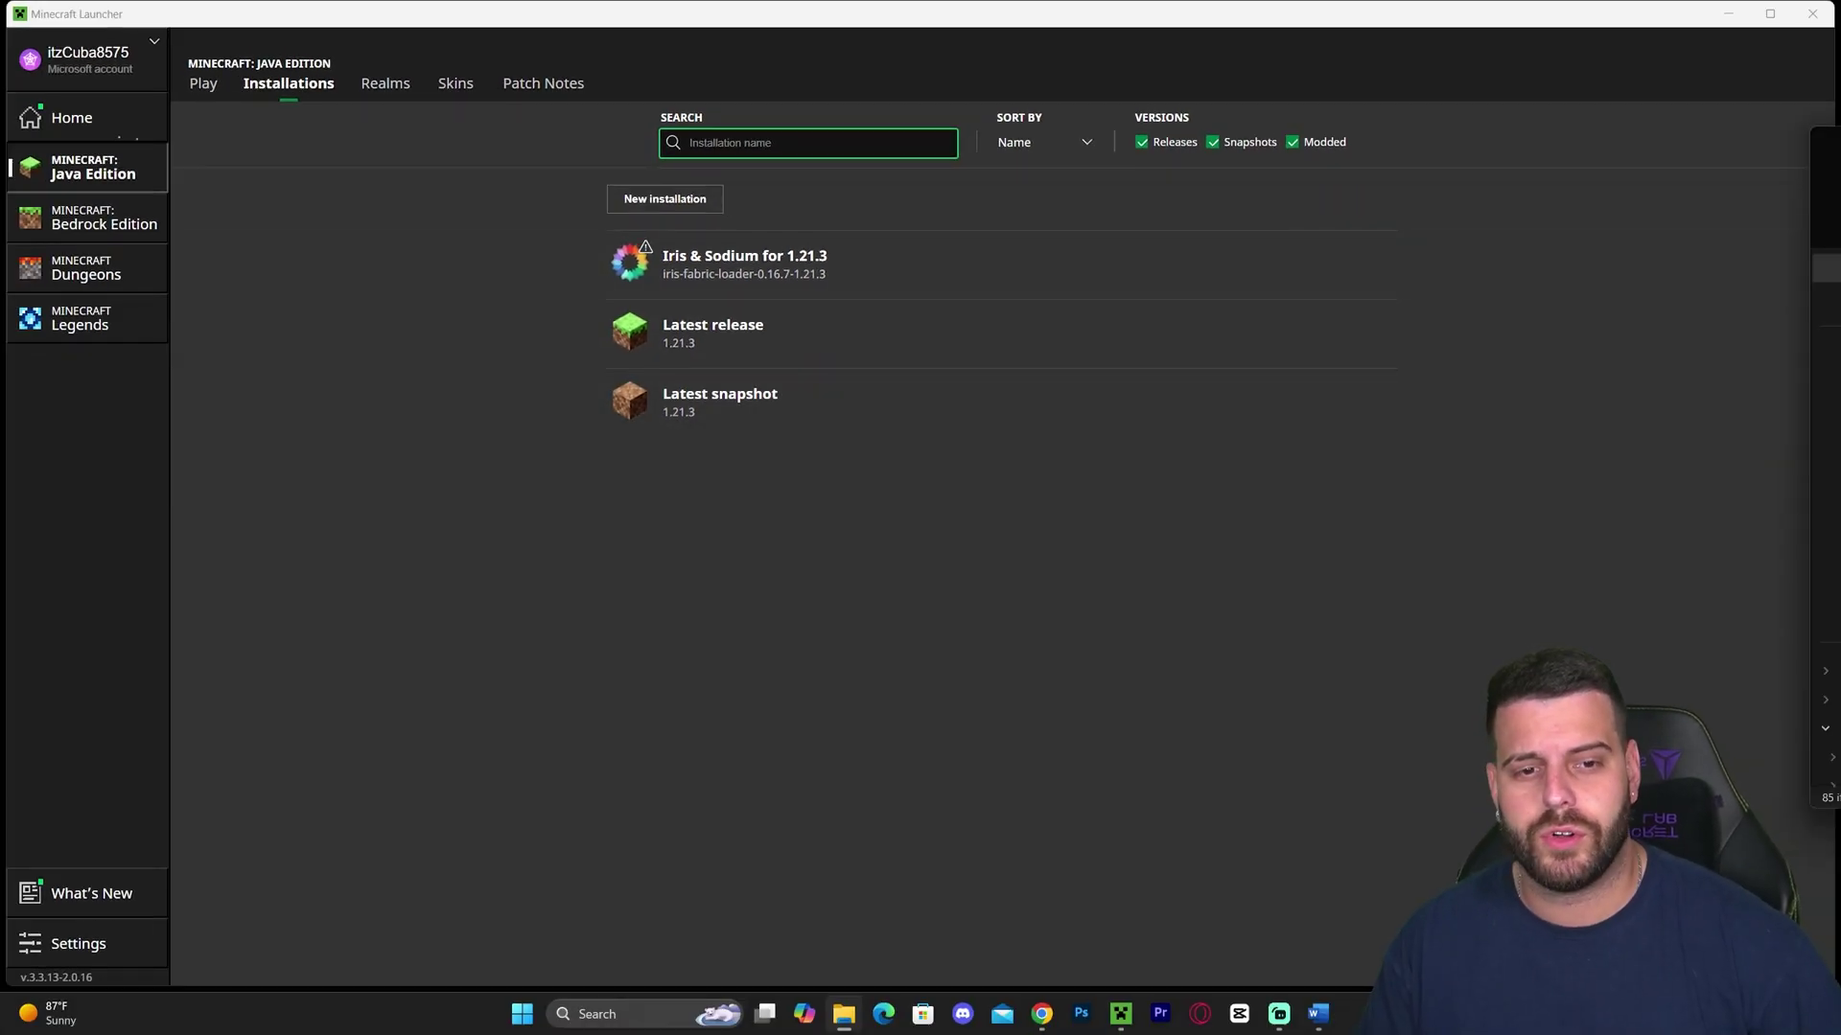
{"action": "left_click_drag", "start_coordinate": [1619, 159], "coordinate": [1273, 177]}
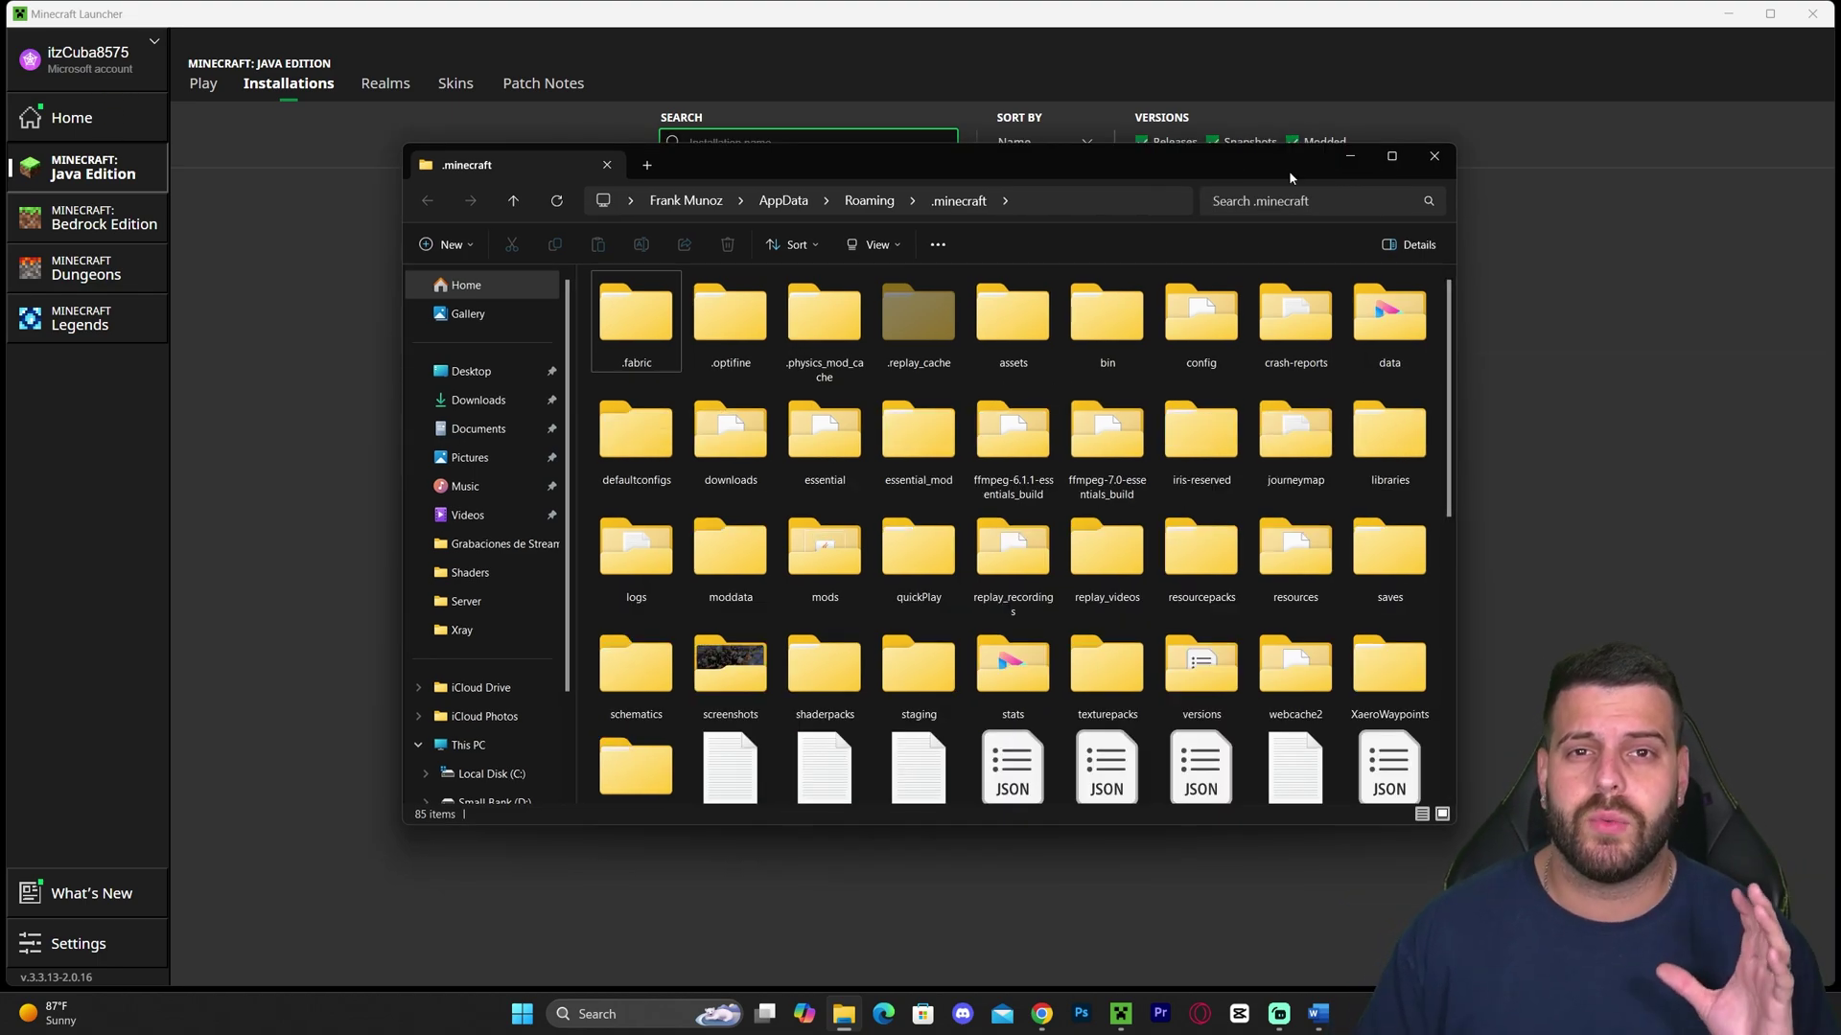
Open the saves folder and shrink its window to the left side of the screen.
{"action": "left_click", "coordinate": [1731, 14]}
{"action": "left_click_drag", "start_coordinate": [1285, 178], "coordinate": [1273, 154]}
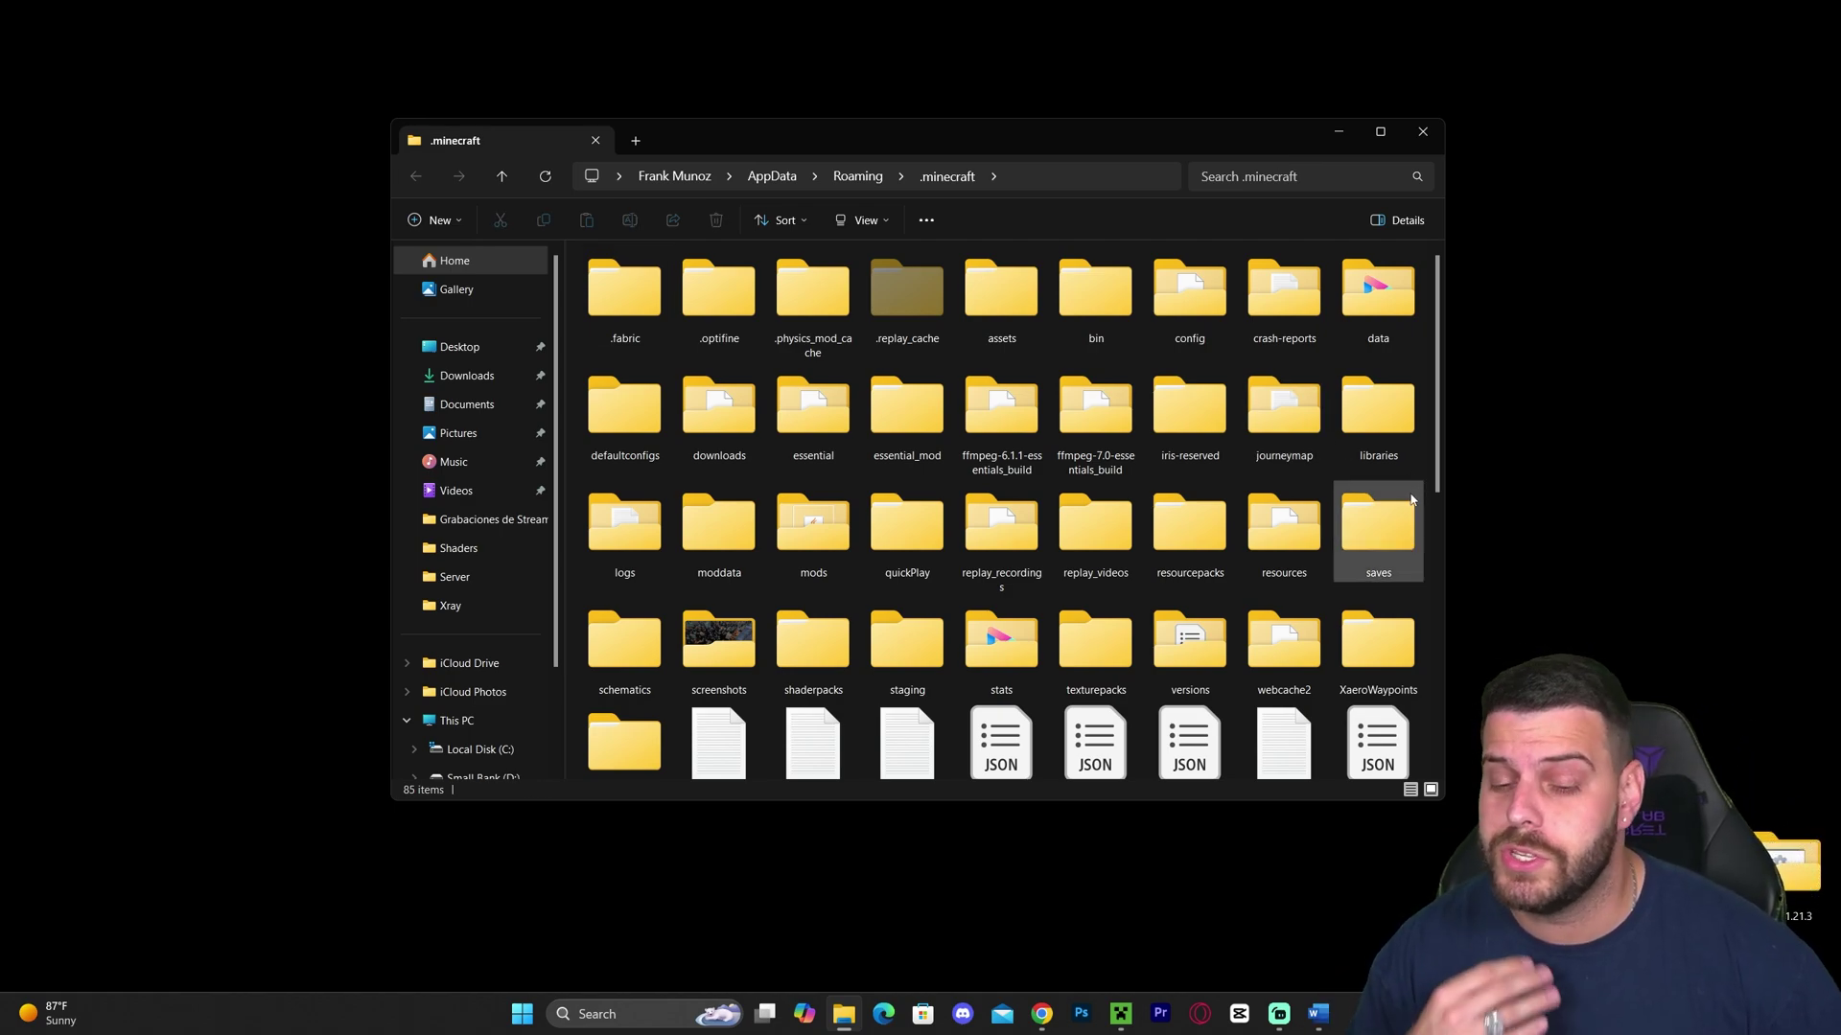
{"action": "left_click", "coordinate": [1406, 537]}
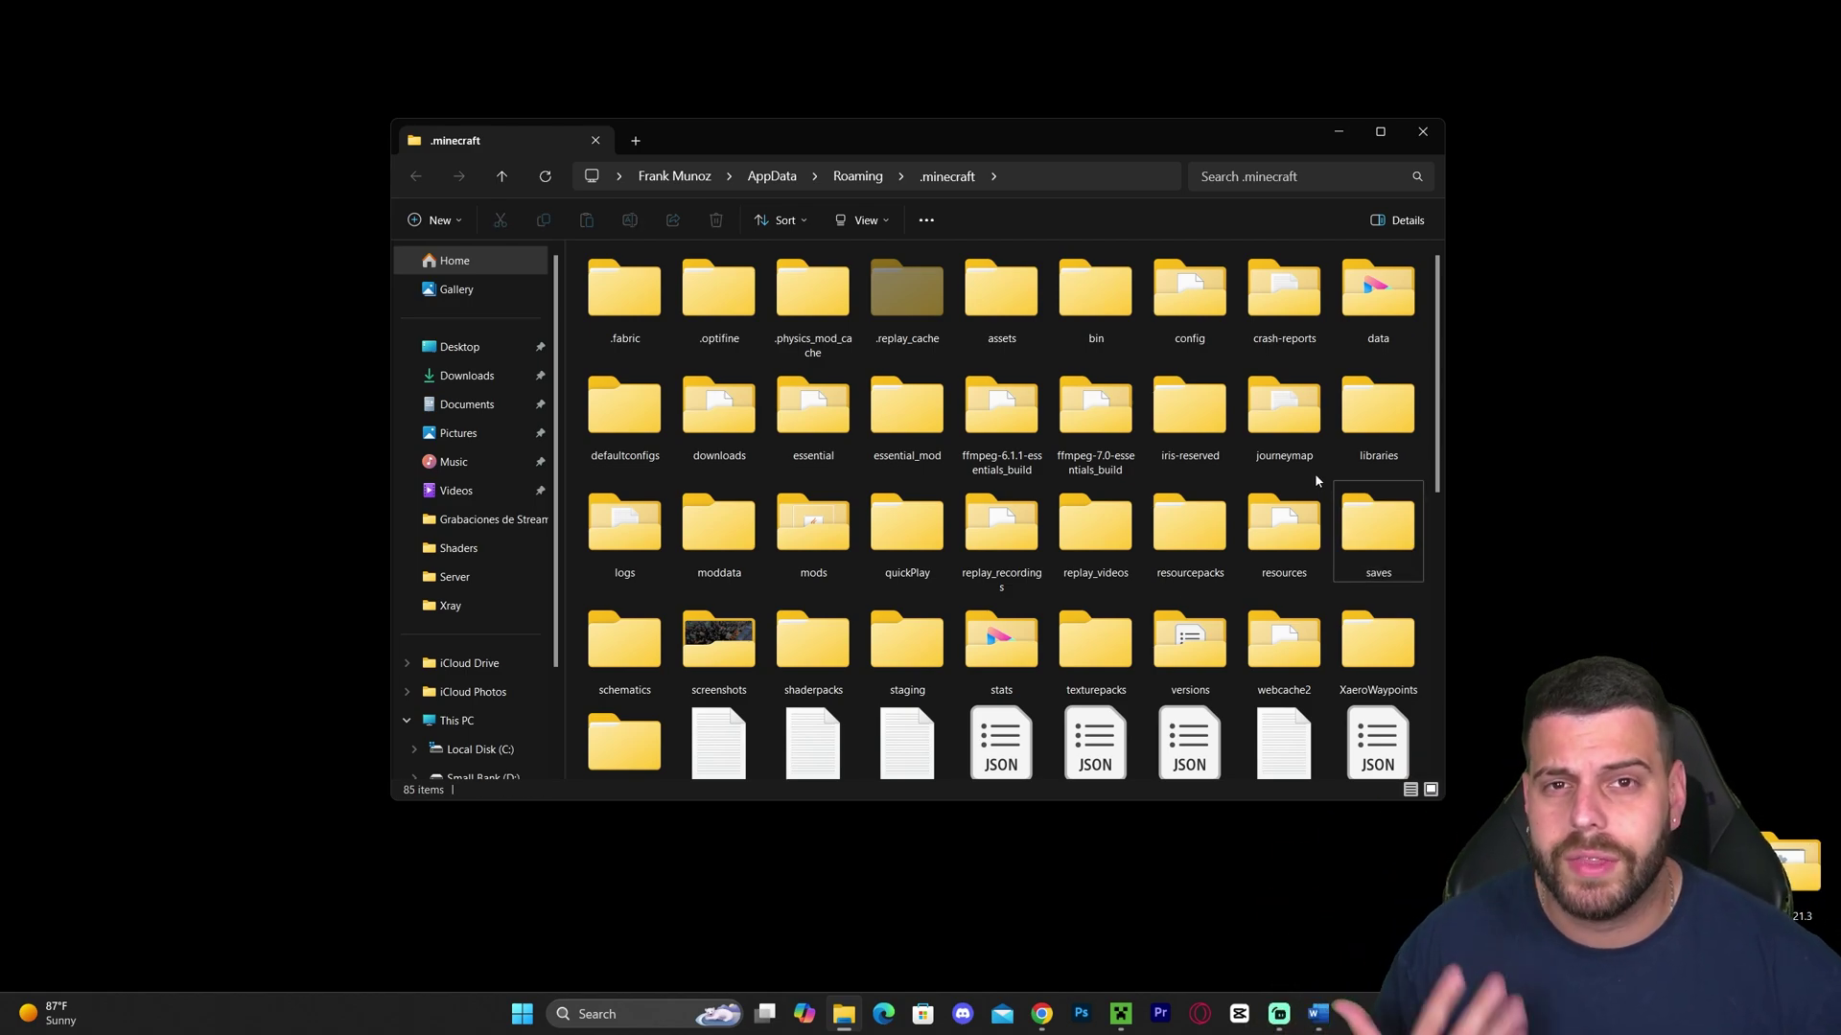
{"action": "mouse_move", "coordinate": [1396, 556]}
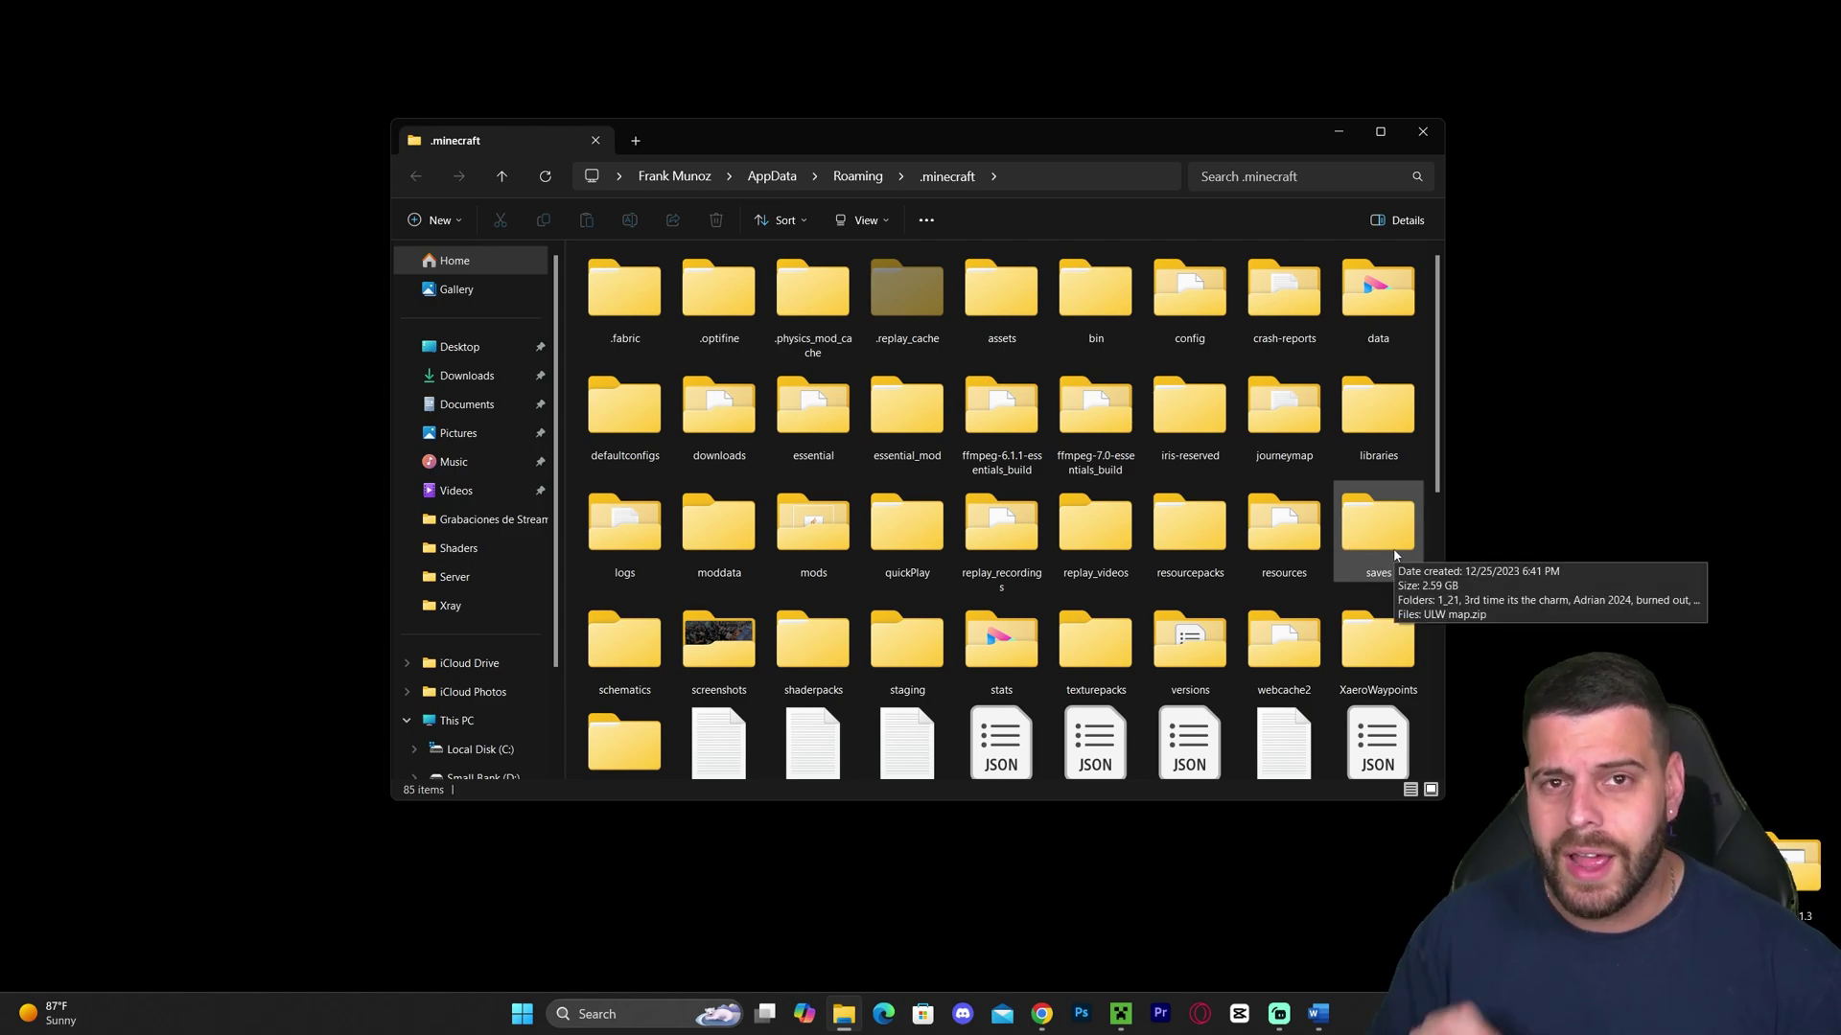
{"action": "double_click", "coordinate": [1380, 557]}
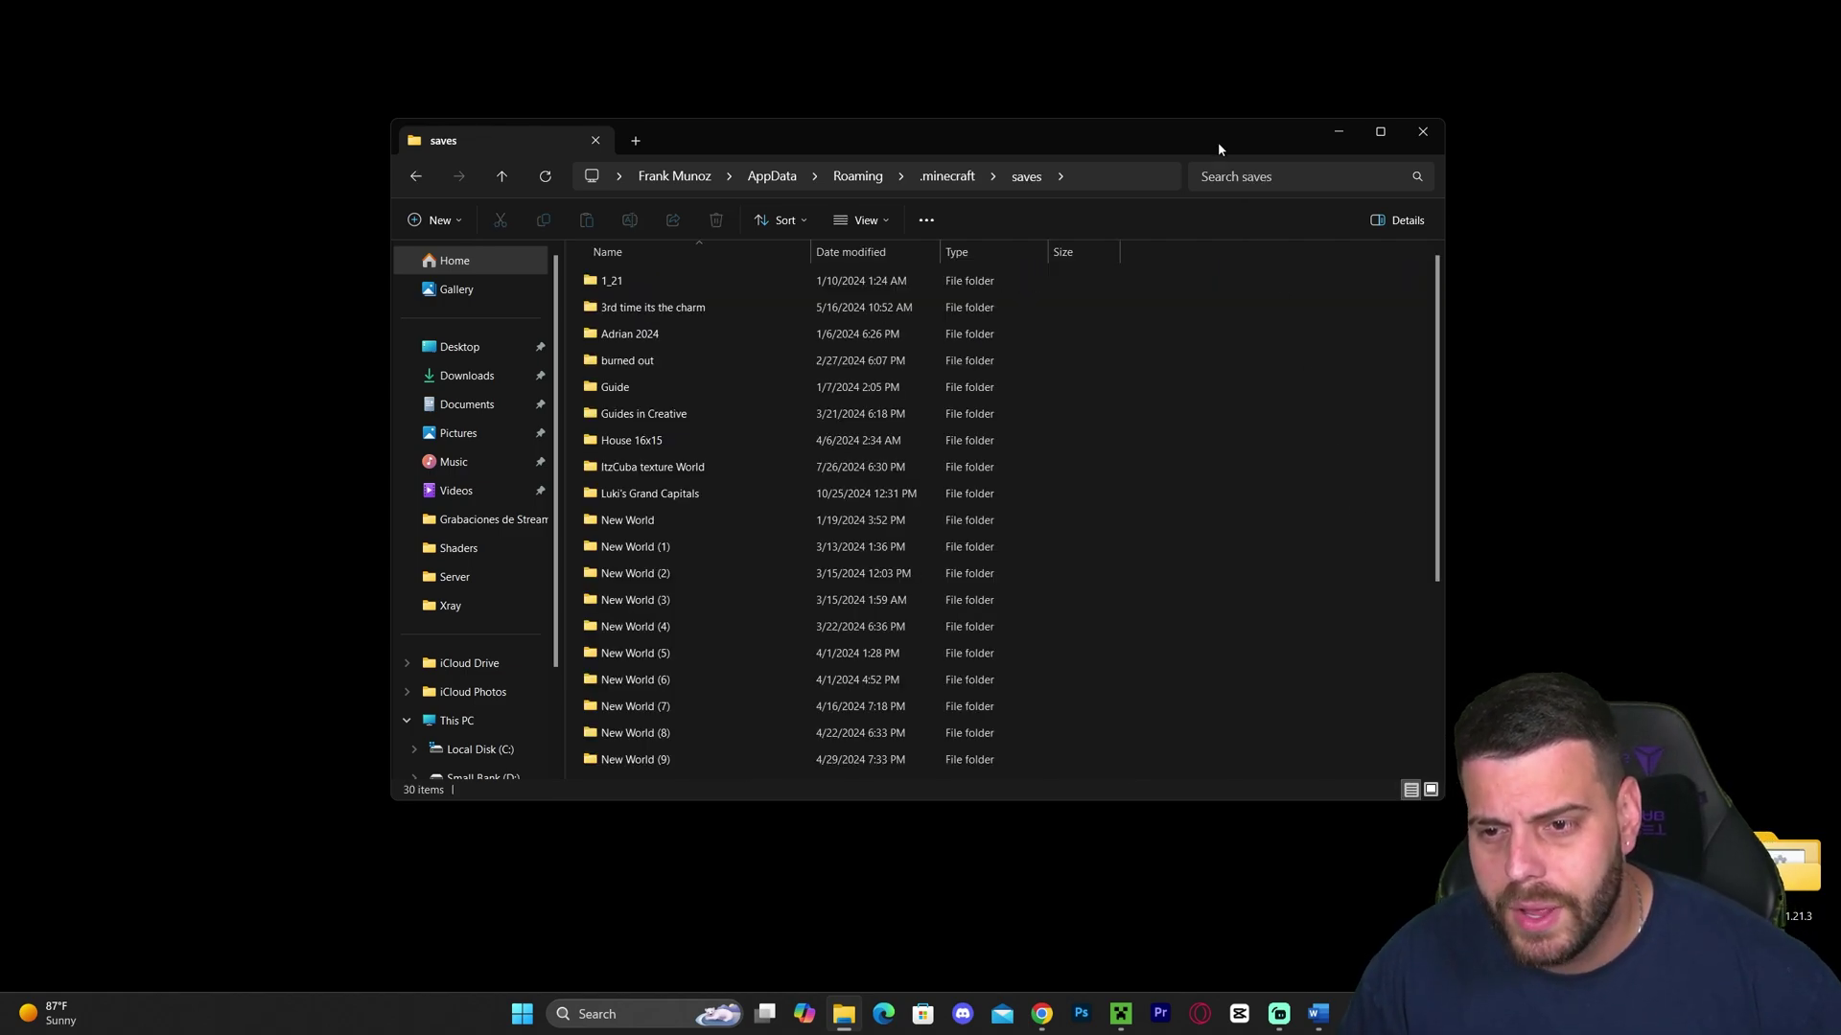
{"action": "left_click_drag", "start_coordinate": [1217, 142], "coordinate": [1015, 129]}
{"action": "left_click_drag", "start_coordinate": [1232, 275], "coordinate": [861, 275]}
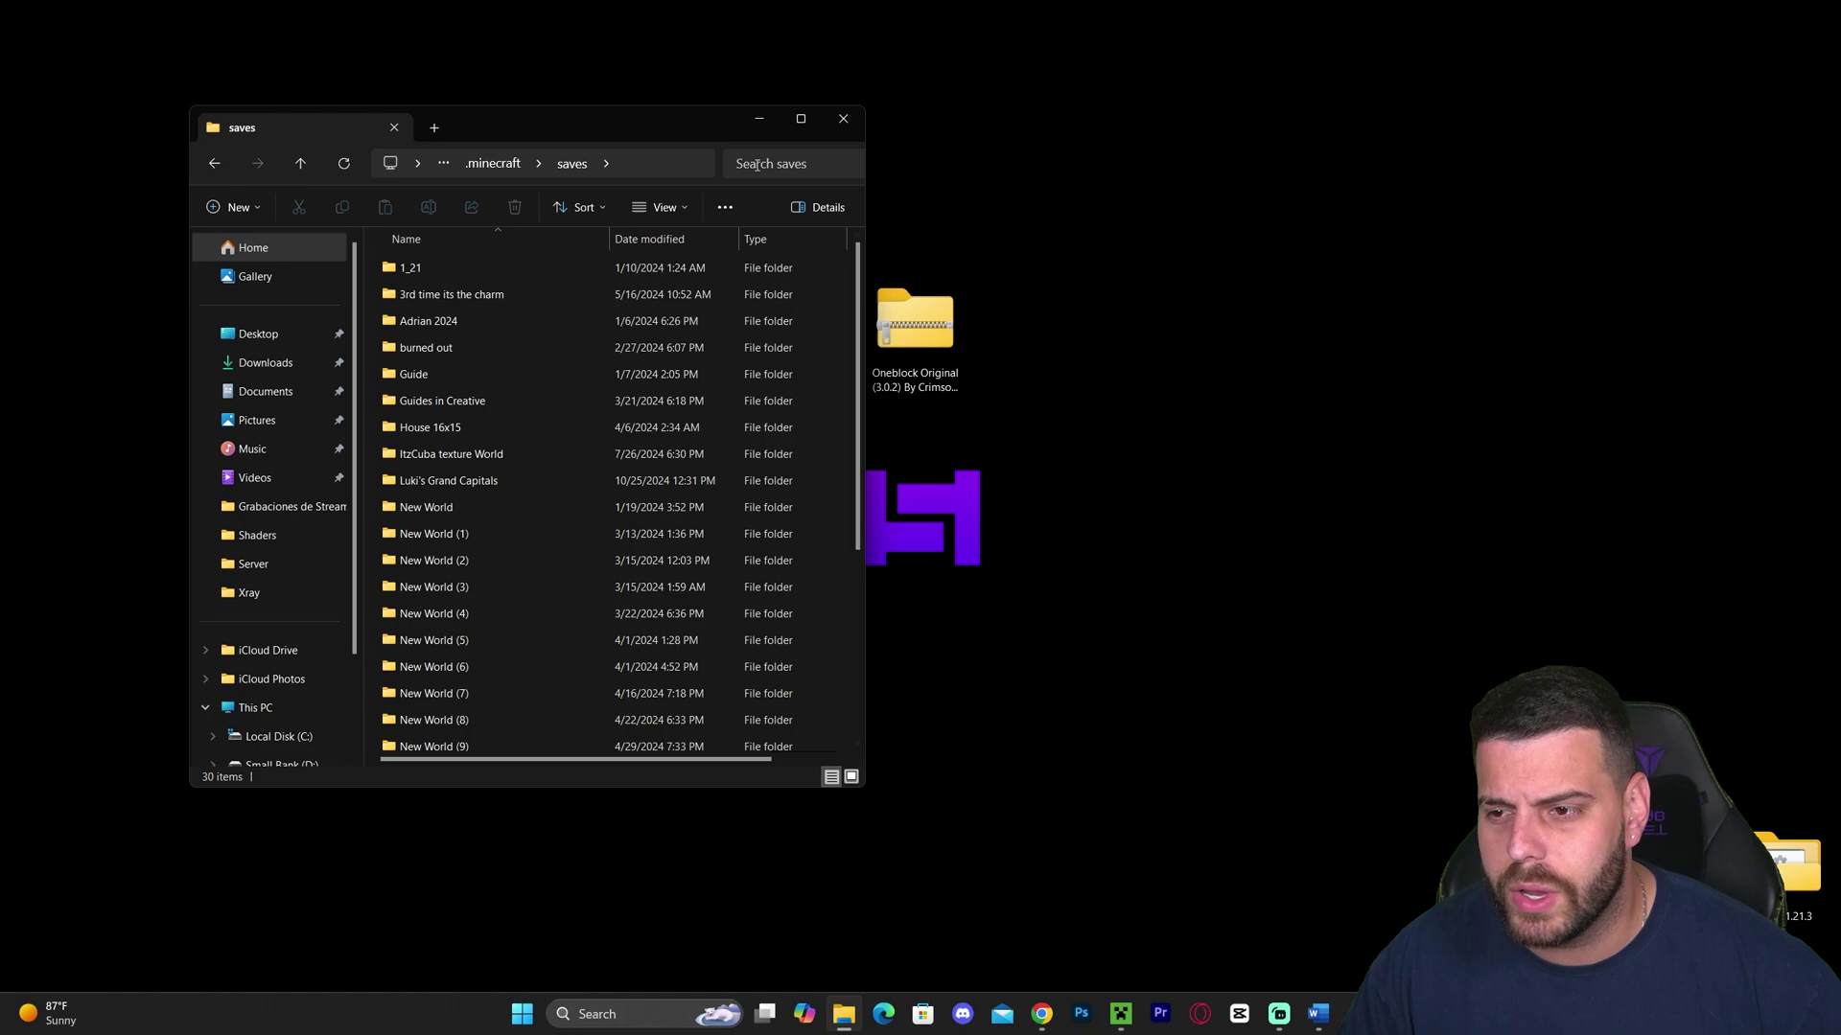
{"action": "left_click_drag", "start_coordinate": [683, 129], "coordinate": [592, 125]}
Open the OneBlock zip from the desktop in a window at centre-right.
{"action": "left_click", "coordinate": [897, 354]}
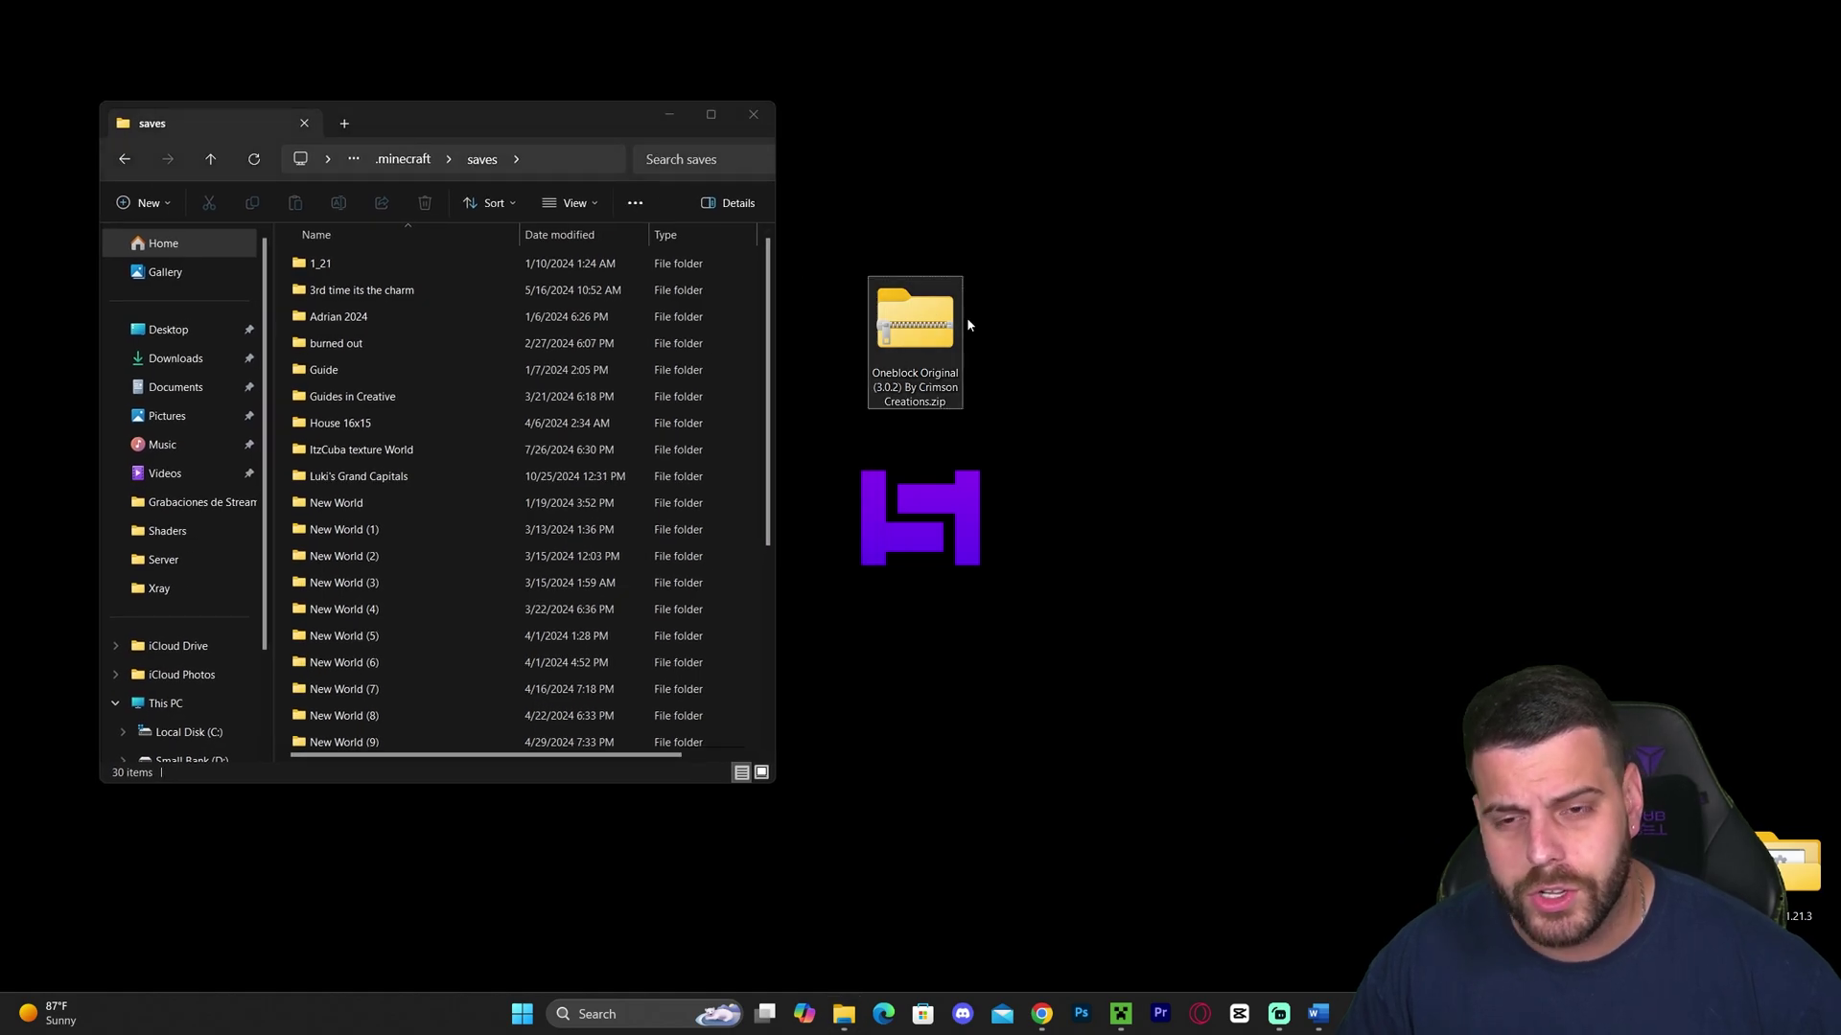
{"action": "key", "text": "Return"}
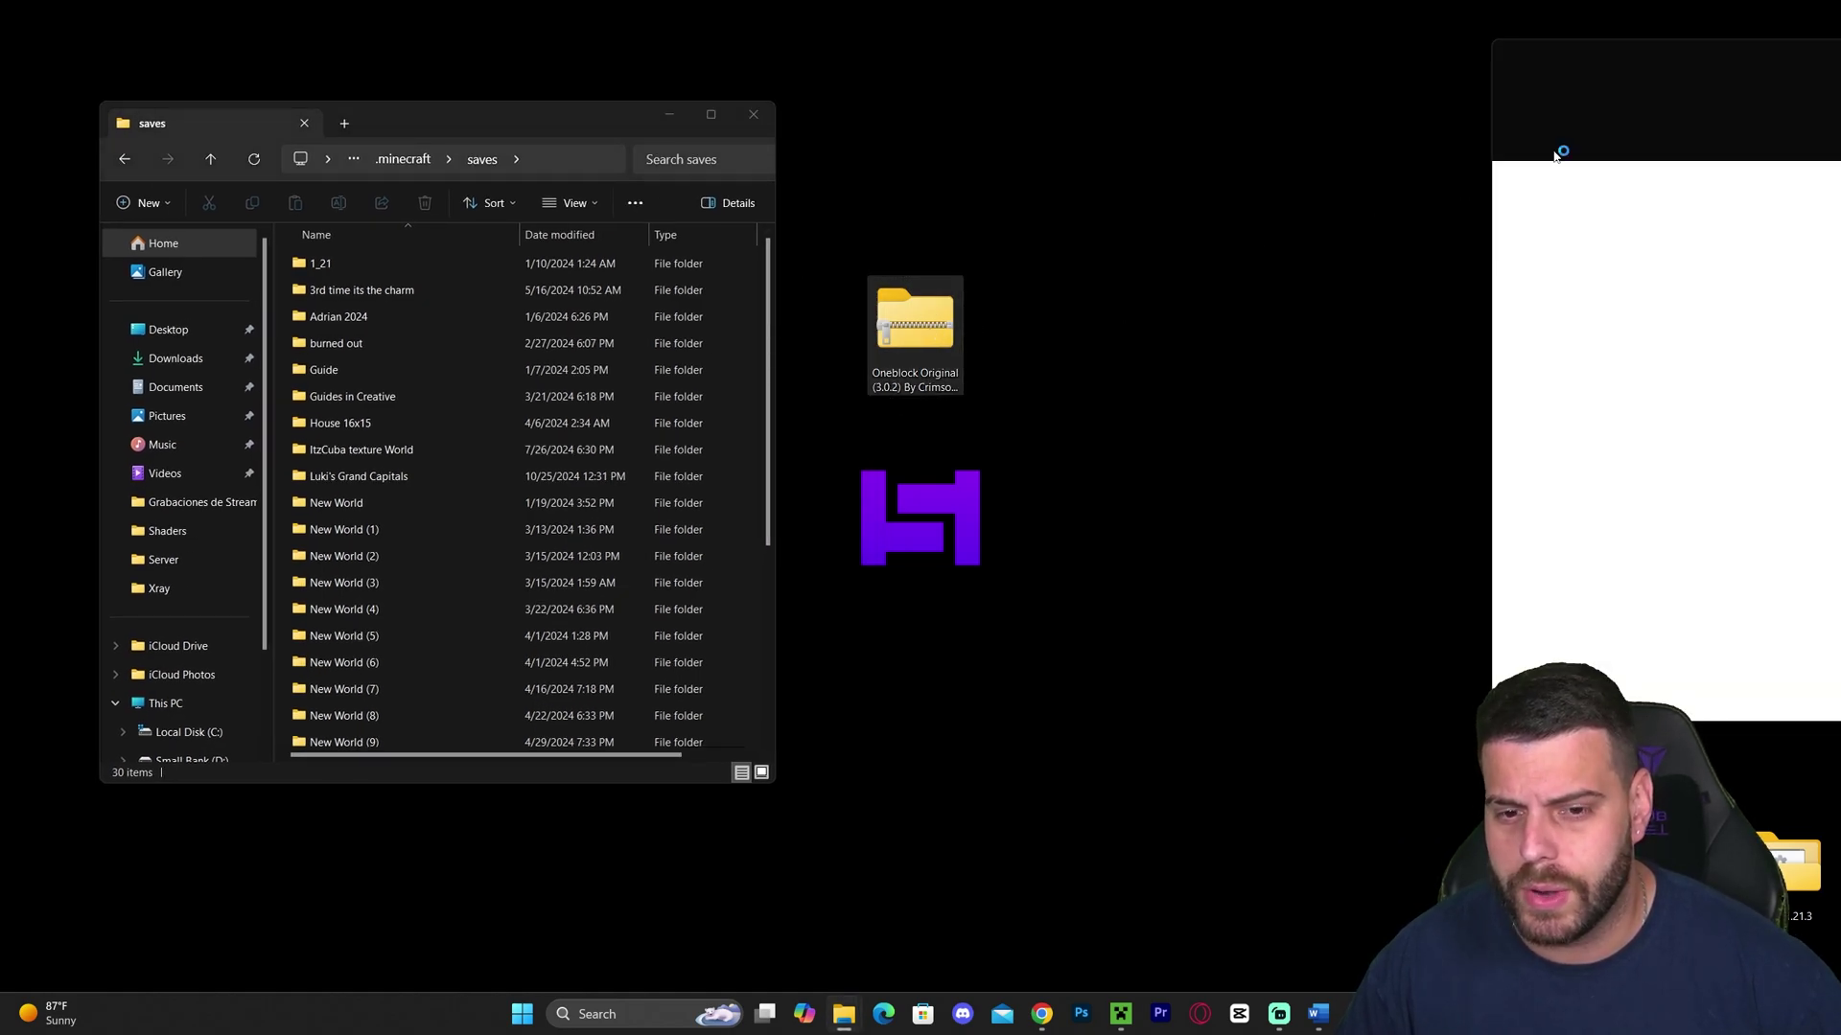
{"action": "left_click_drag", "start_coordinate": [1733, 62], "coordinate": [1159, 94]}
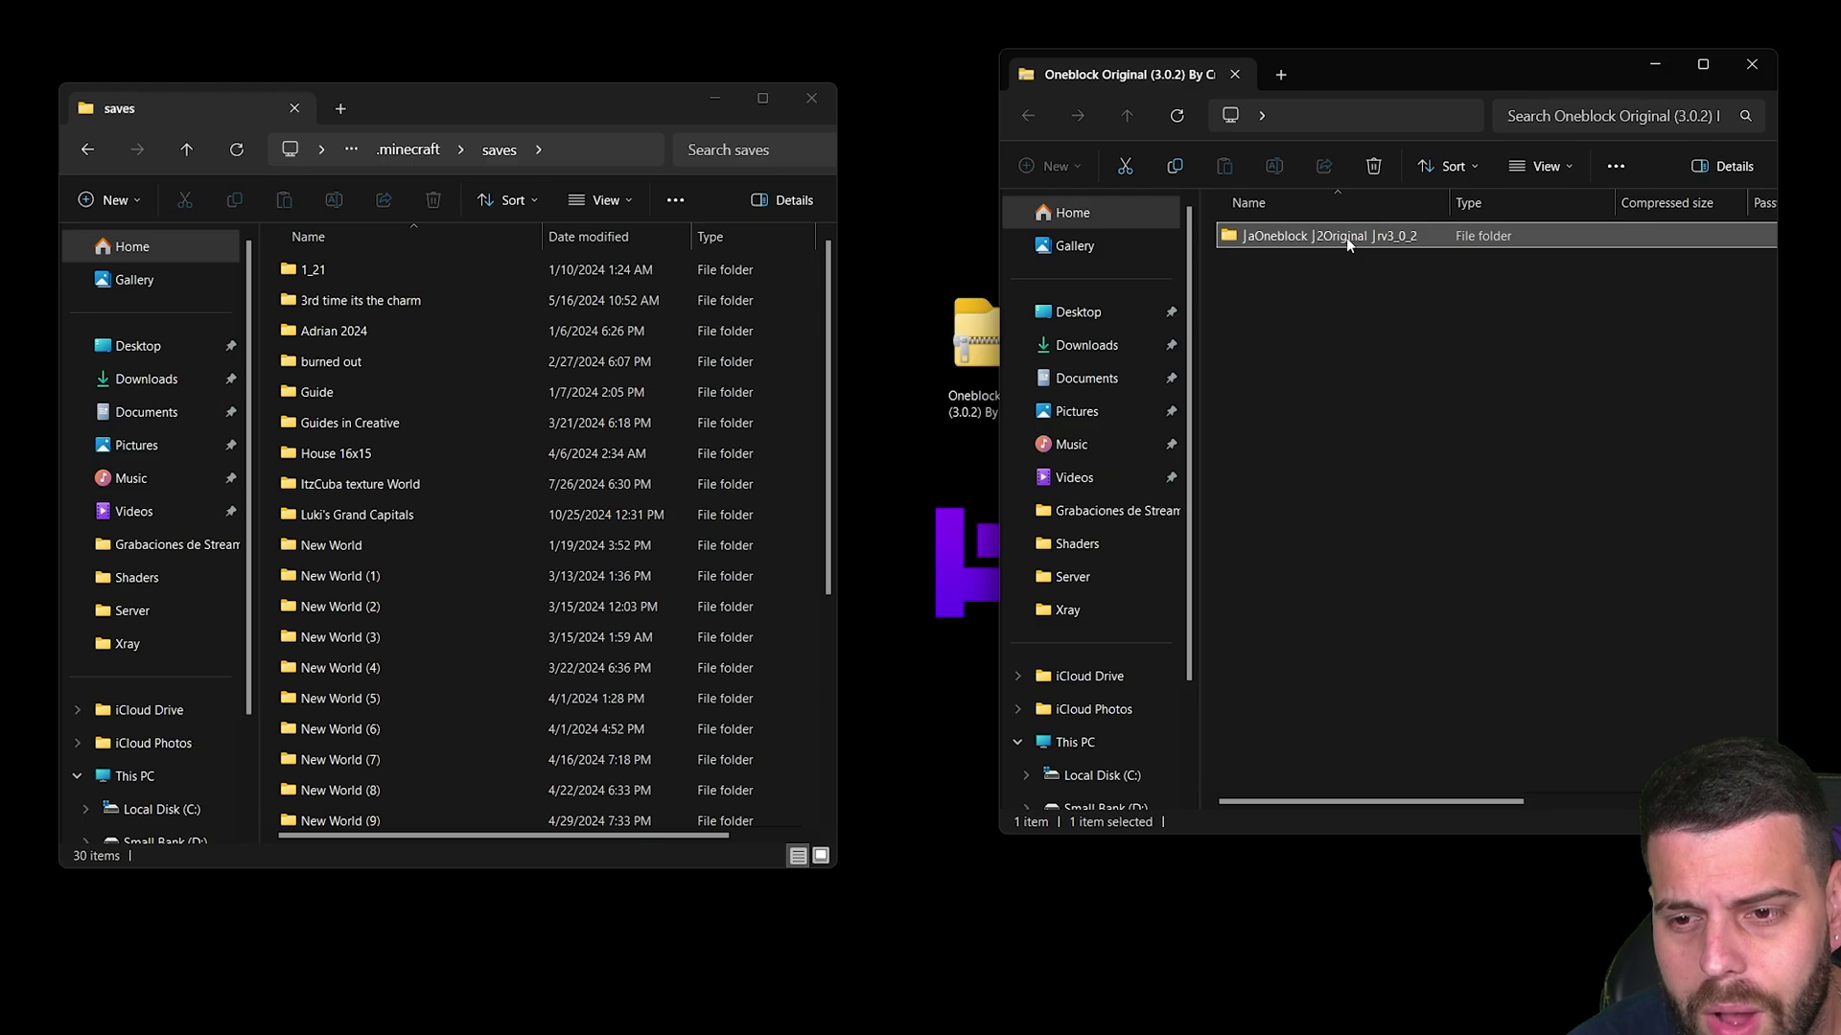
Check that the JaOneblock J2Original Jrv3_0_2 folder holds the 14 world files.
{"action": "double_click", "coordinate": [1153, 238]}
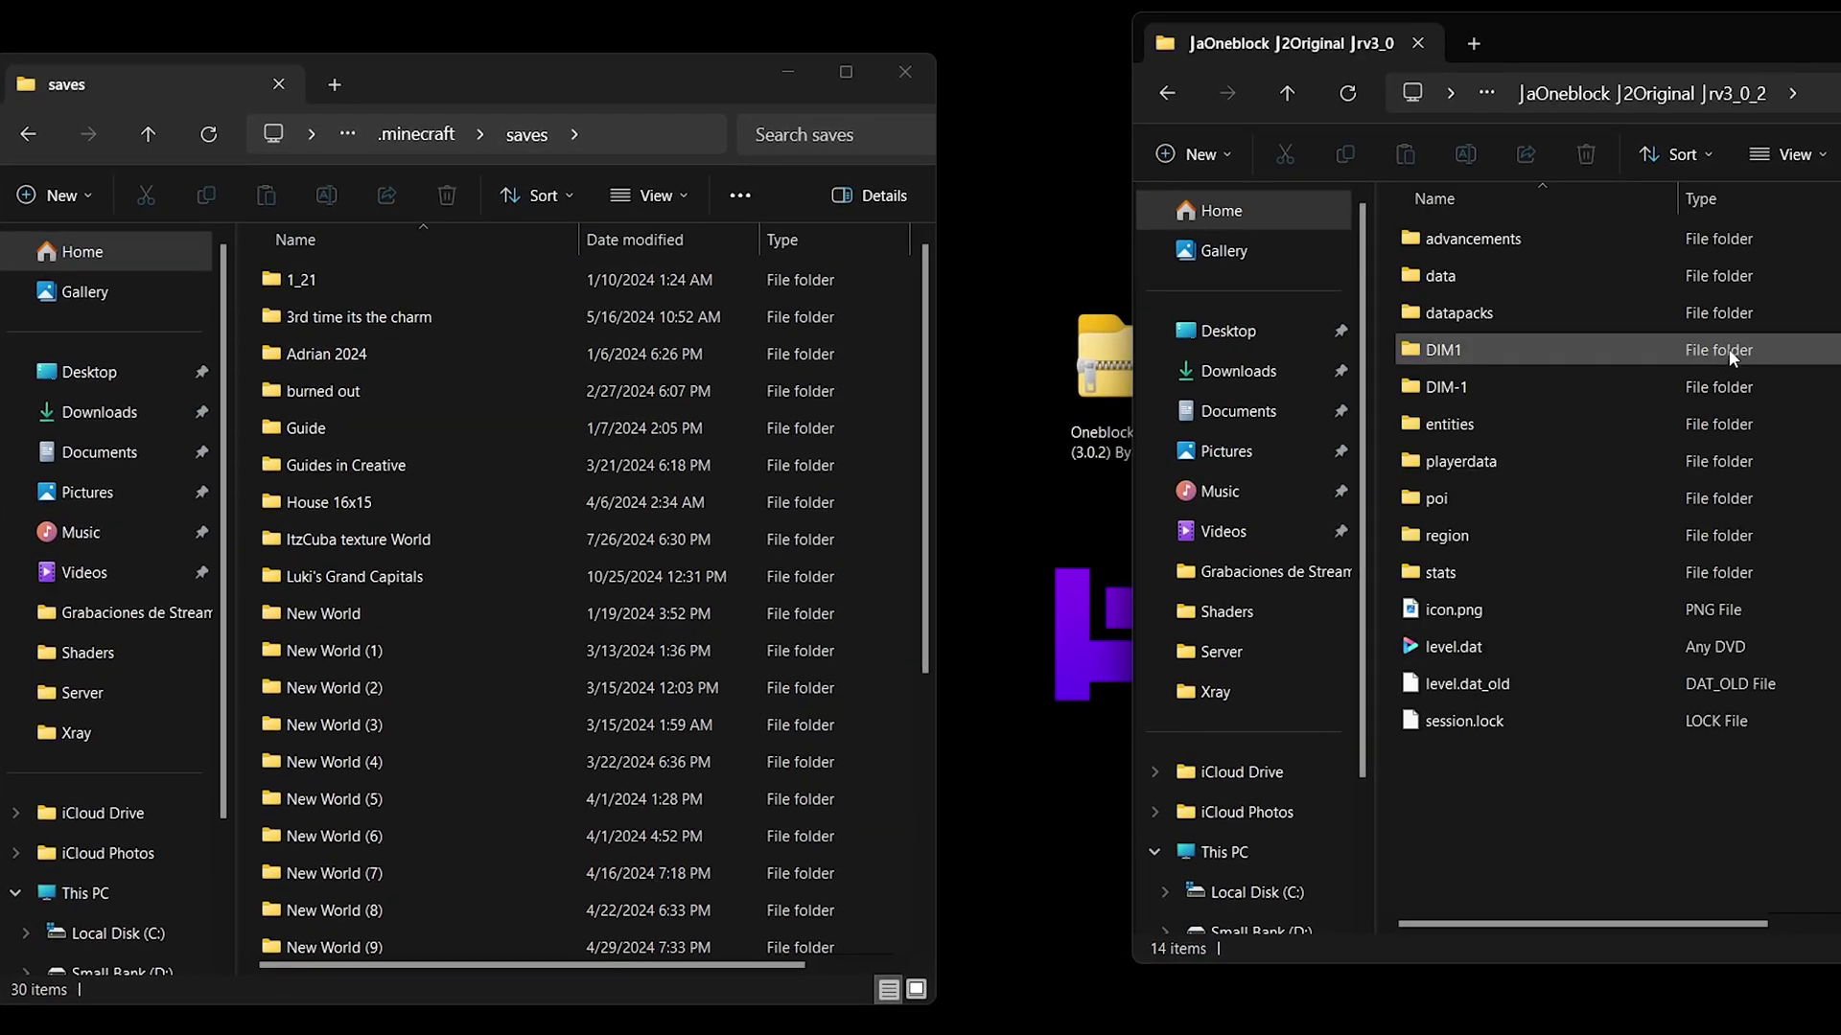
{"action": "left_click_drag", "start_coordinate": [1812, 822], "coordinate": [1521, 218]}
{"action": "left_click", "coordinate": [1684, 752]}
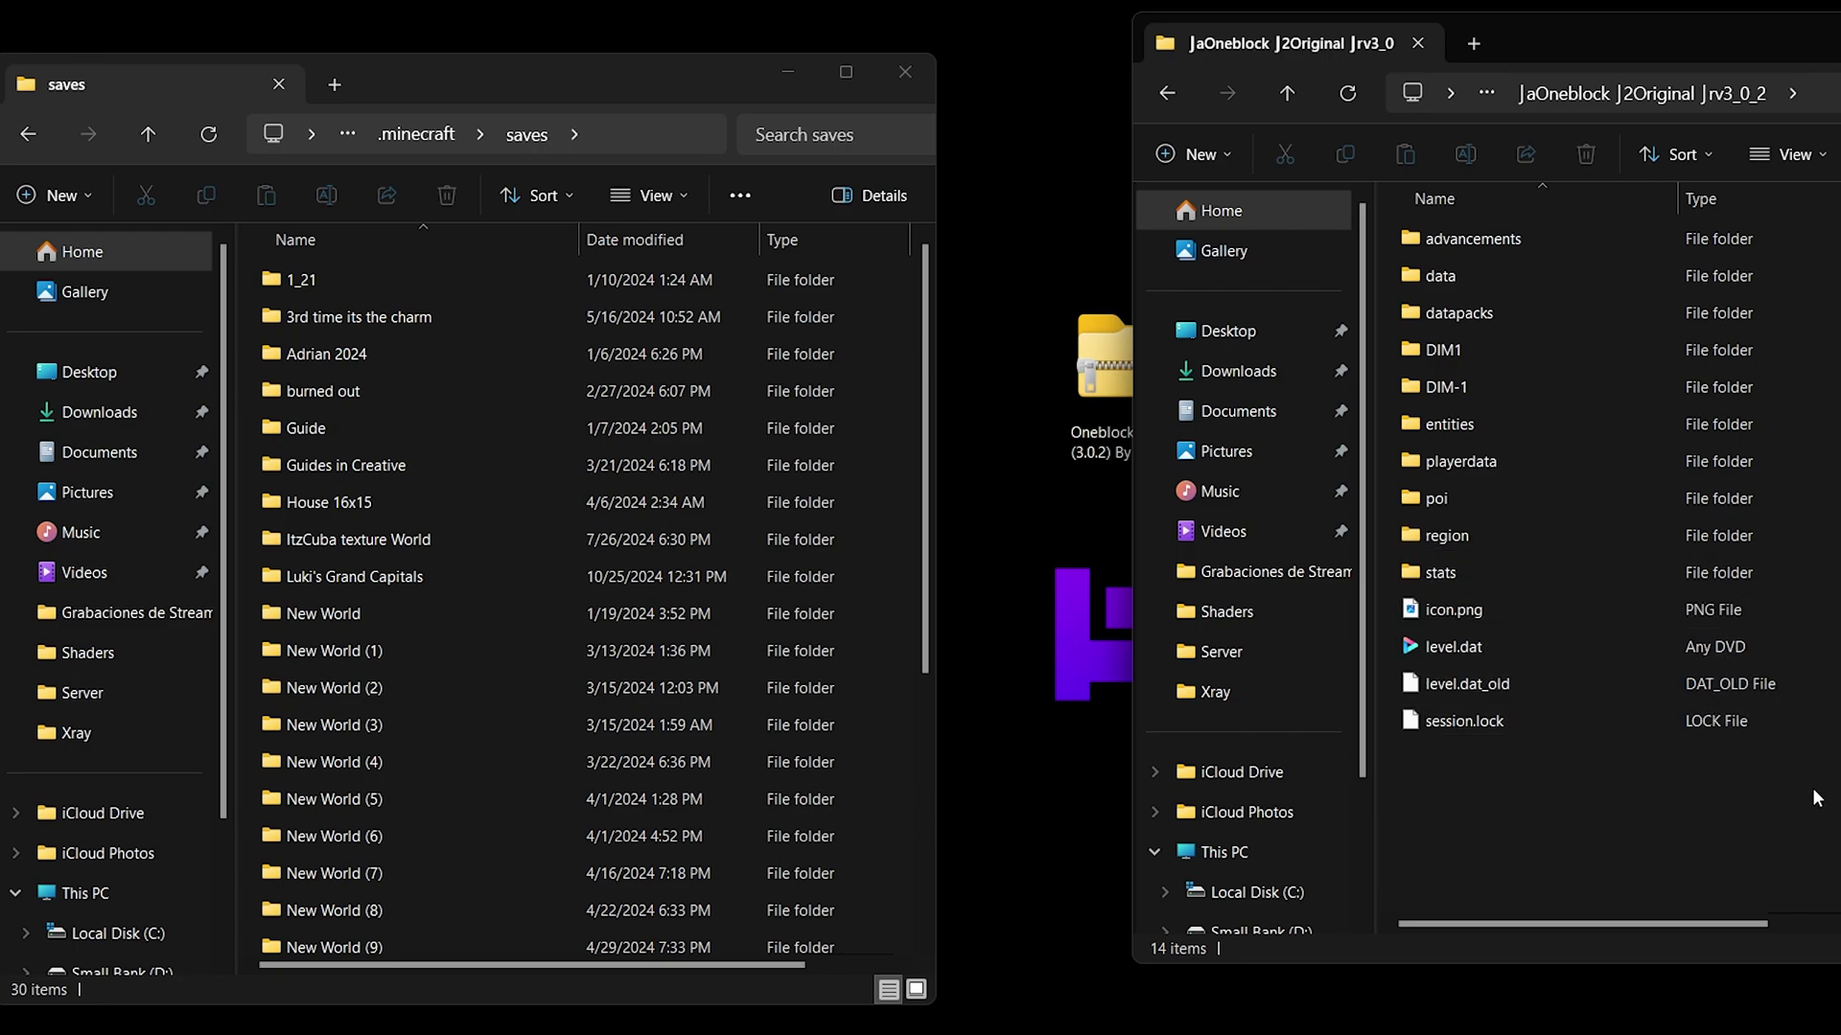
{"action": "left_click_drag", "start_coordinate": [1817, 795], "coordinate": [1383, 163]}
{"action": "left_click", "coordinate": [1168, 92]}
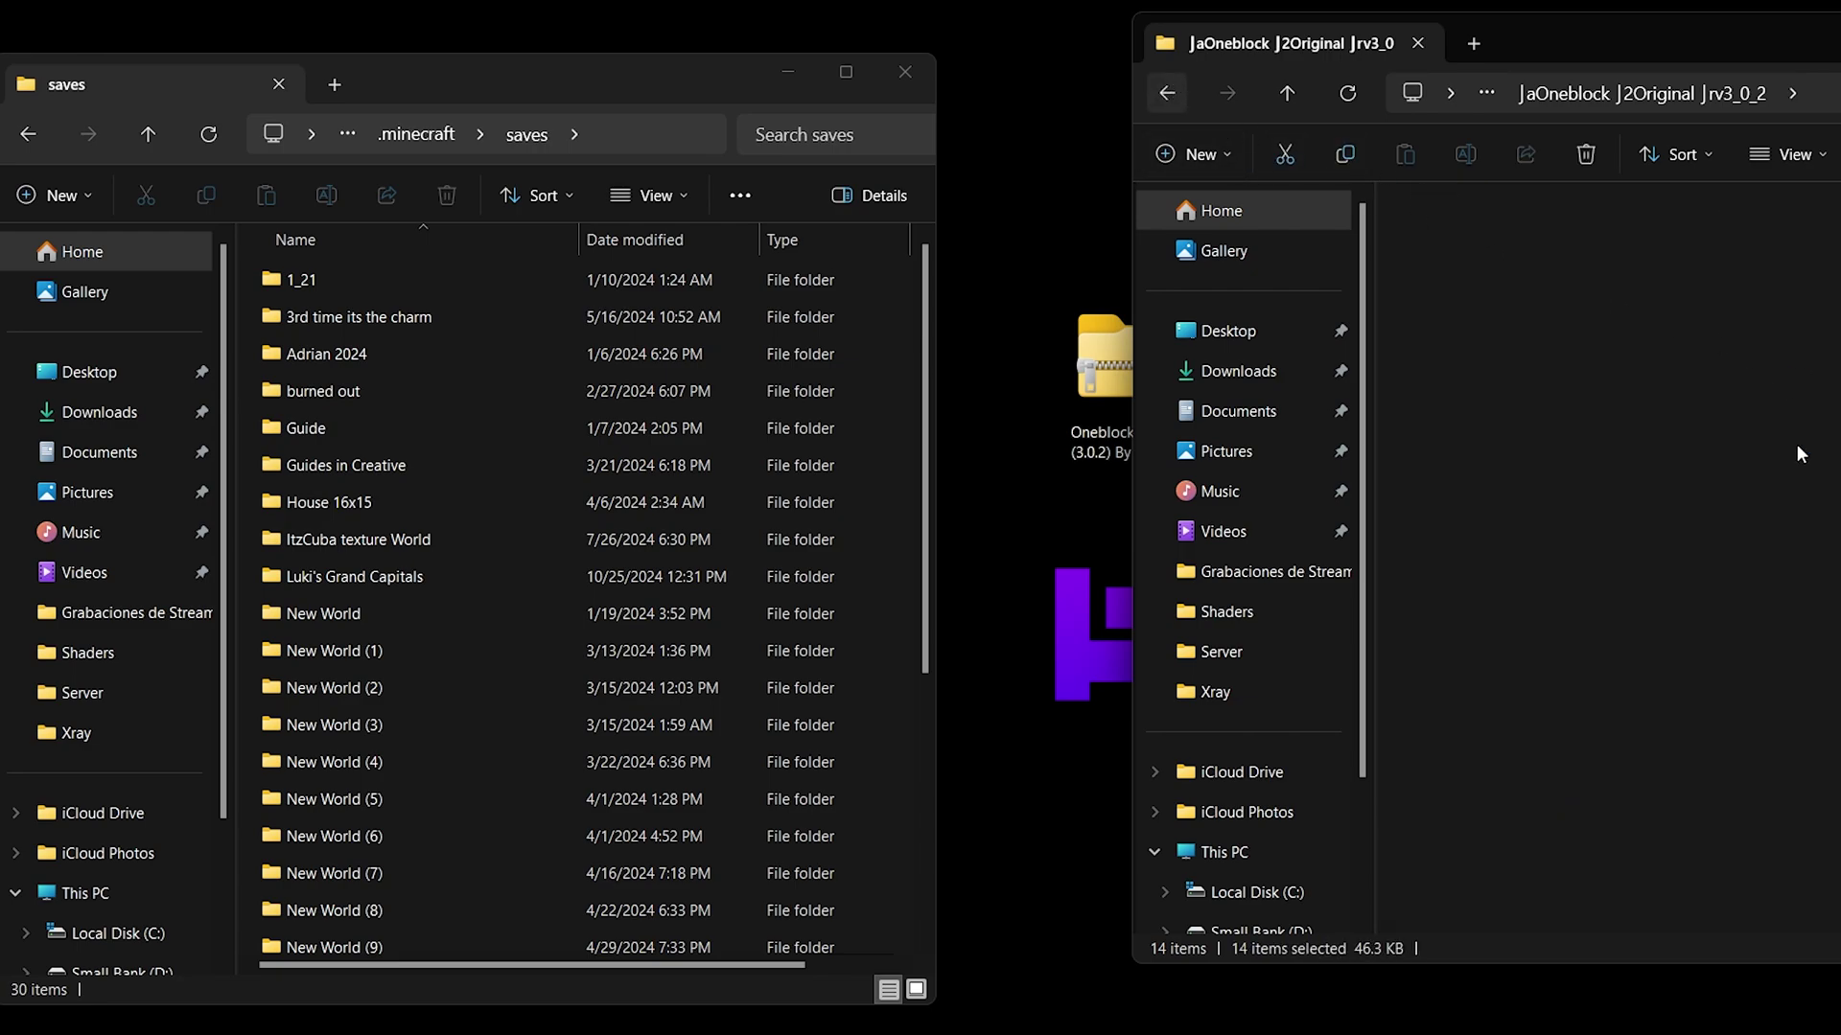
Stretch the saves window to full height and move the zip window further right.
{"action": "left_click", "coordinate": [1520, 238]}
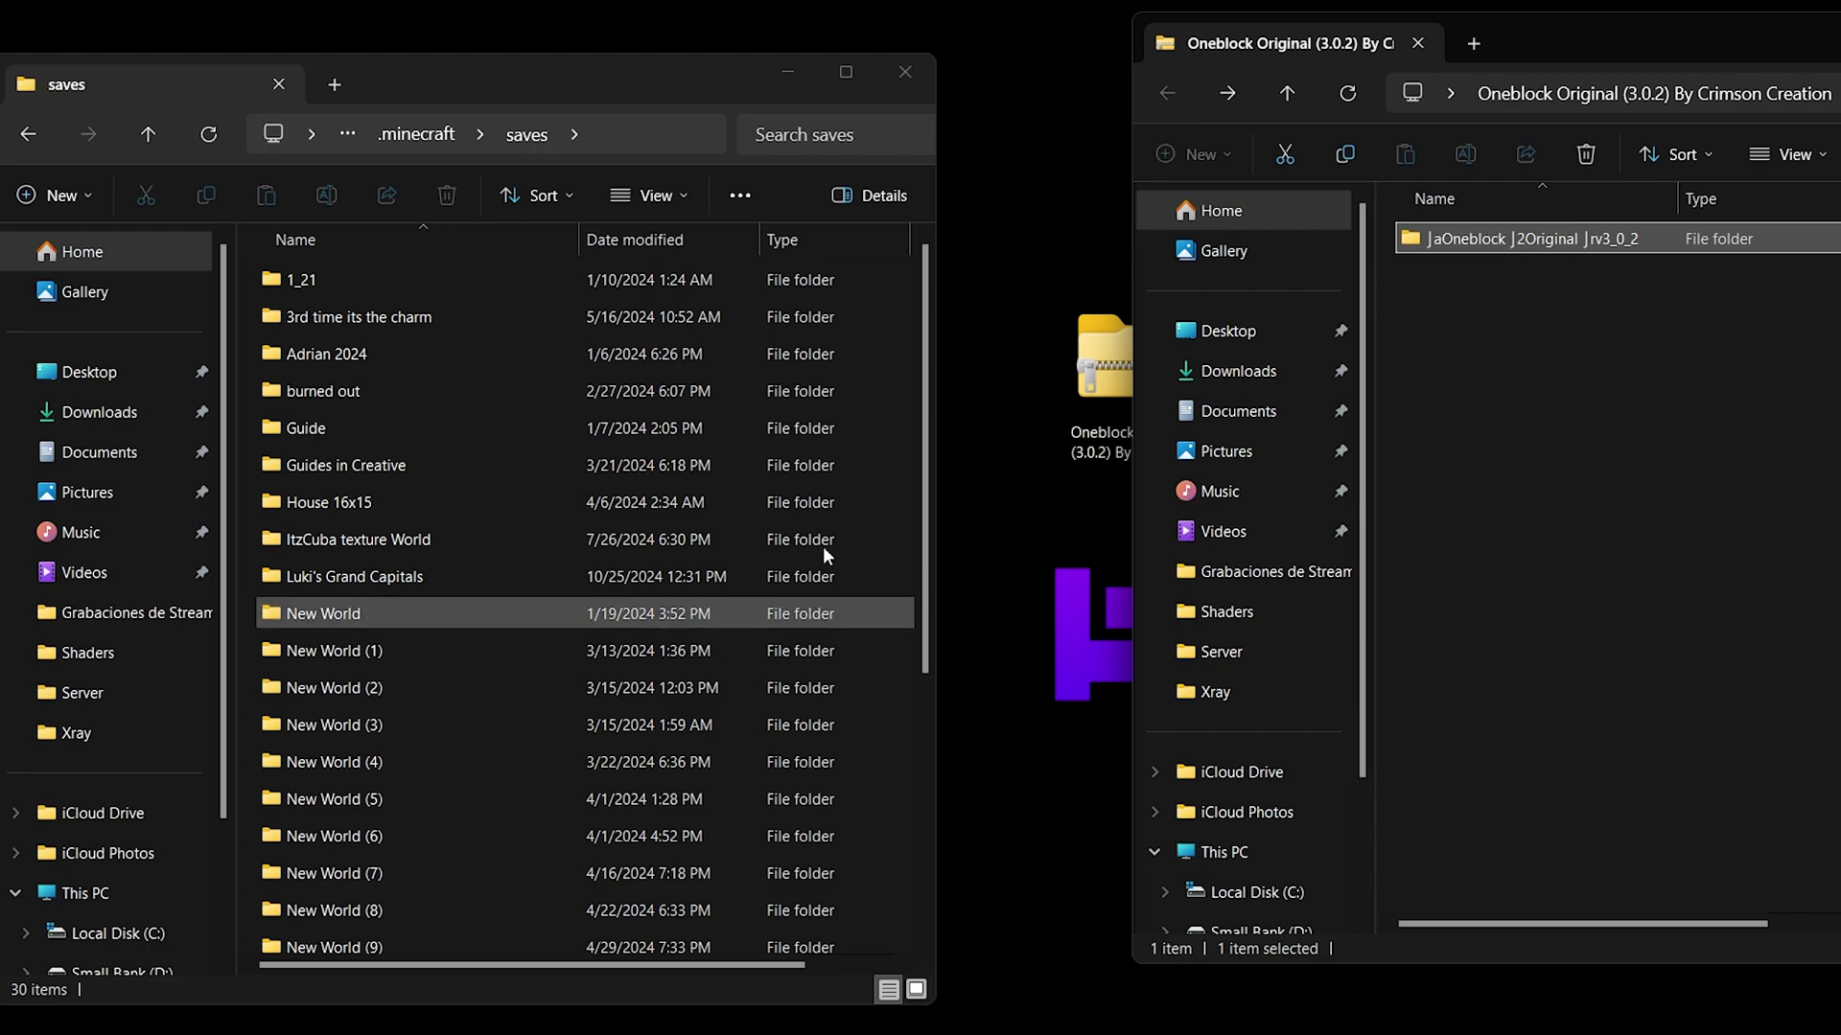
{"action": "left_click_drag", "start_coordinate": [821, 1003], "coordinate": [822, 1034]}
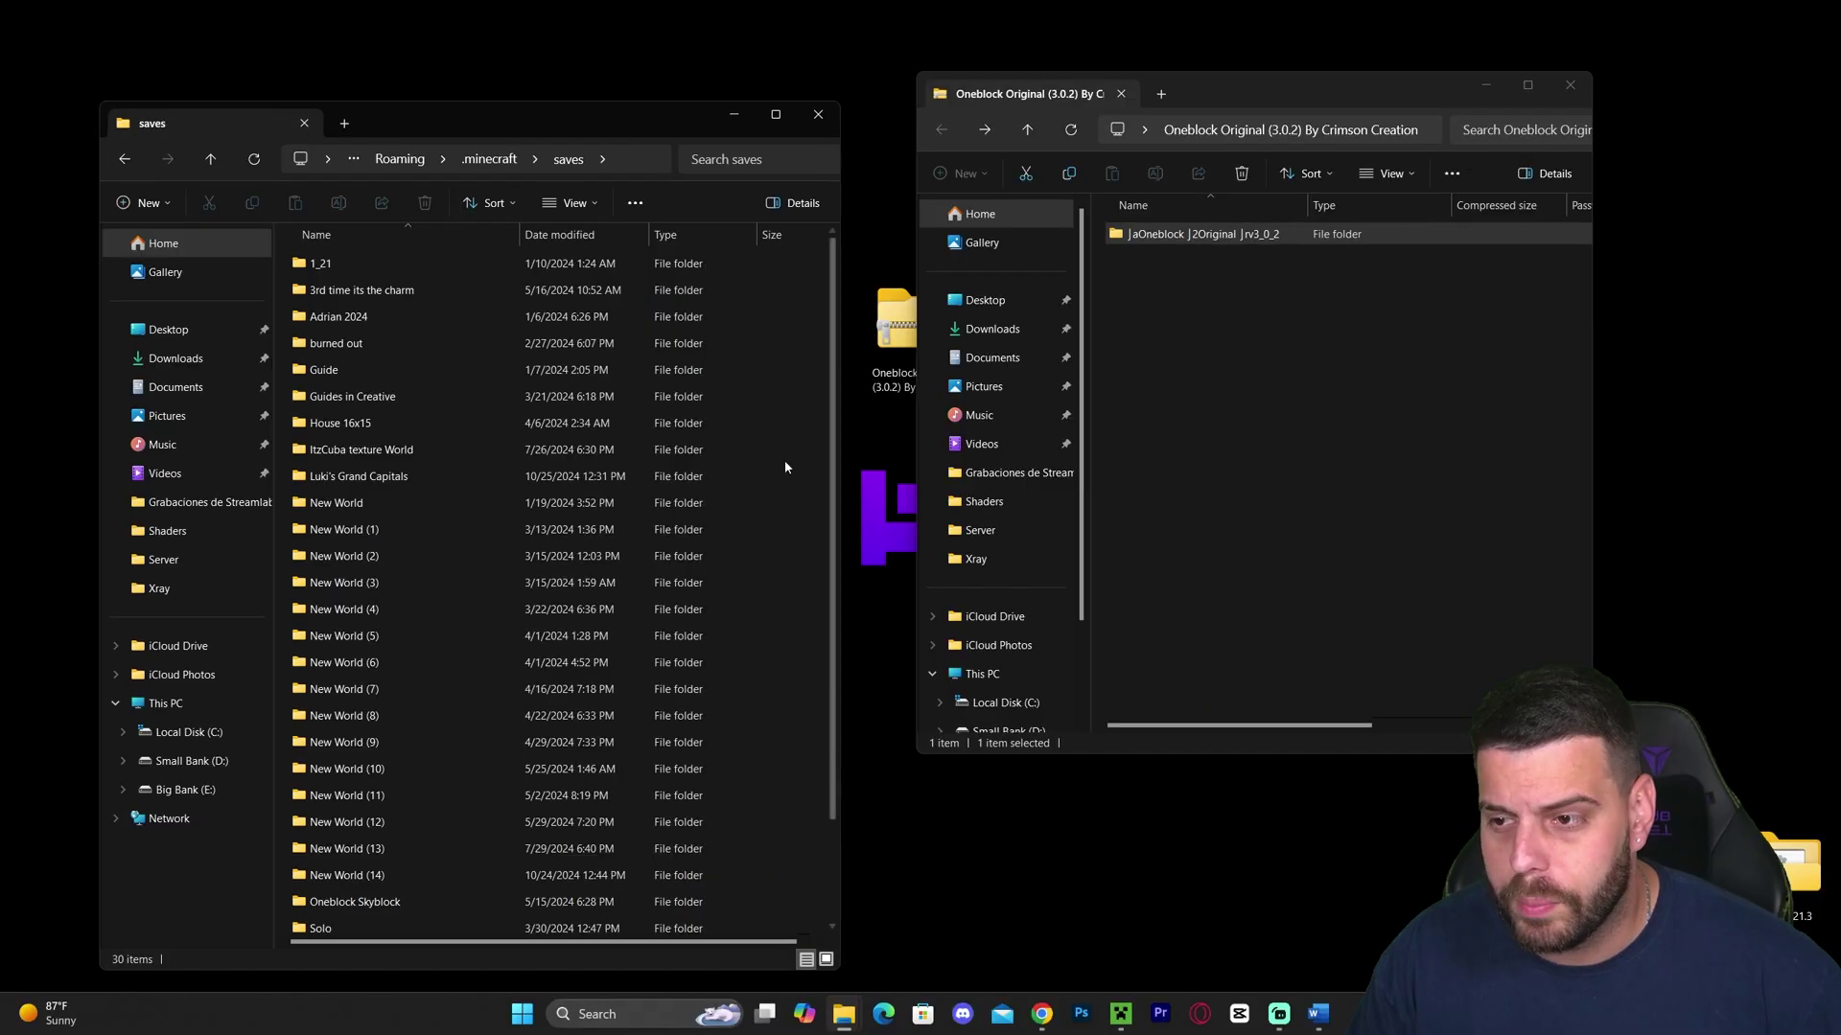
{"action": "left_click_drag", "start_coordinate": [661, 101], "coordinate": [625, 15]}
{"action": "left_click_drag", "start_coordinate": [1323, 92], "coordinate": [1402, 95]}
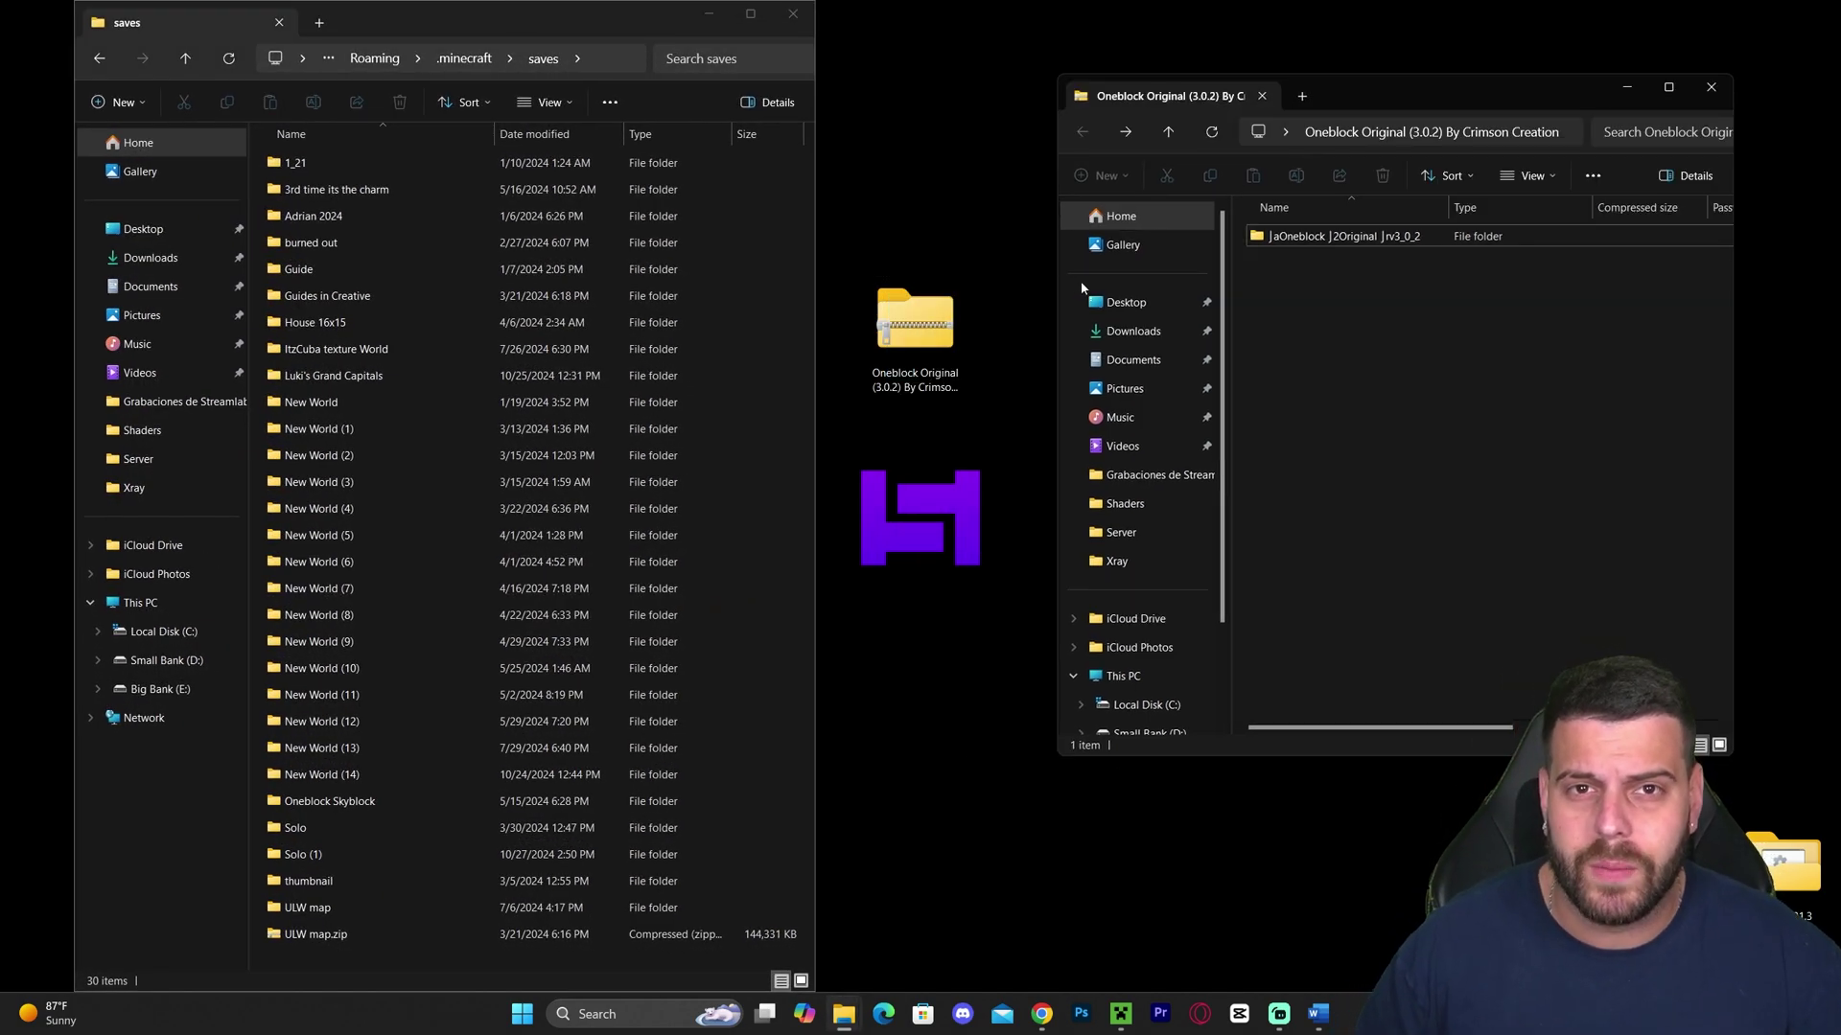
{"action": "left_click_drag", "start_coordinate": [1480, 296], "coordinate": [1330, 231]}
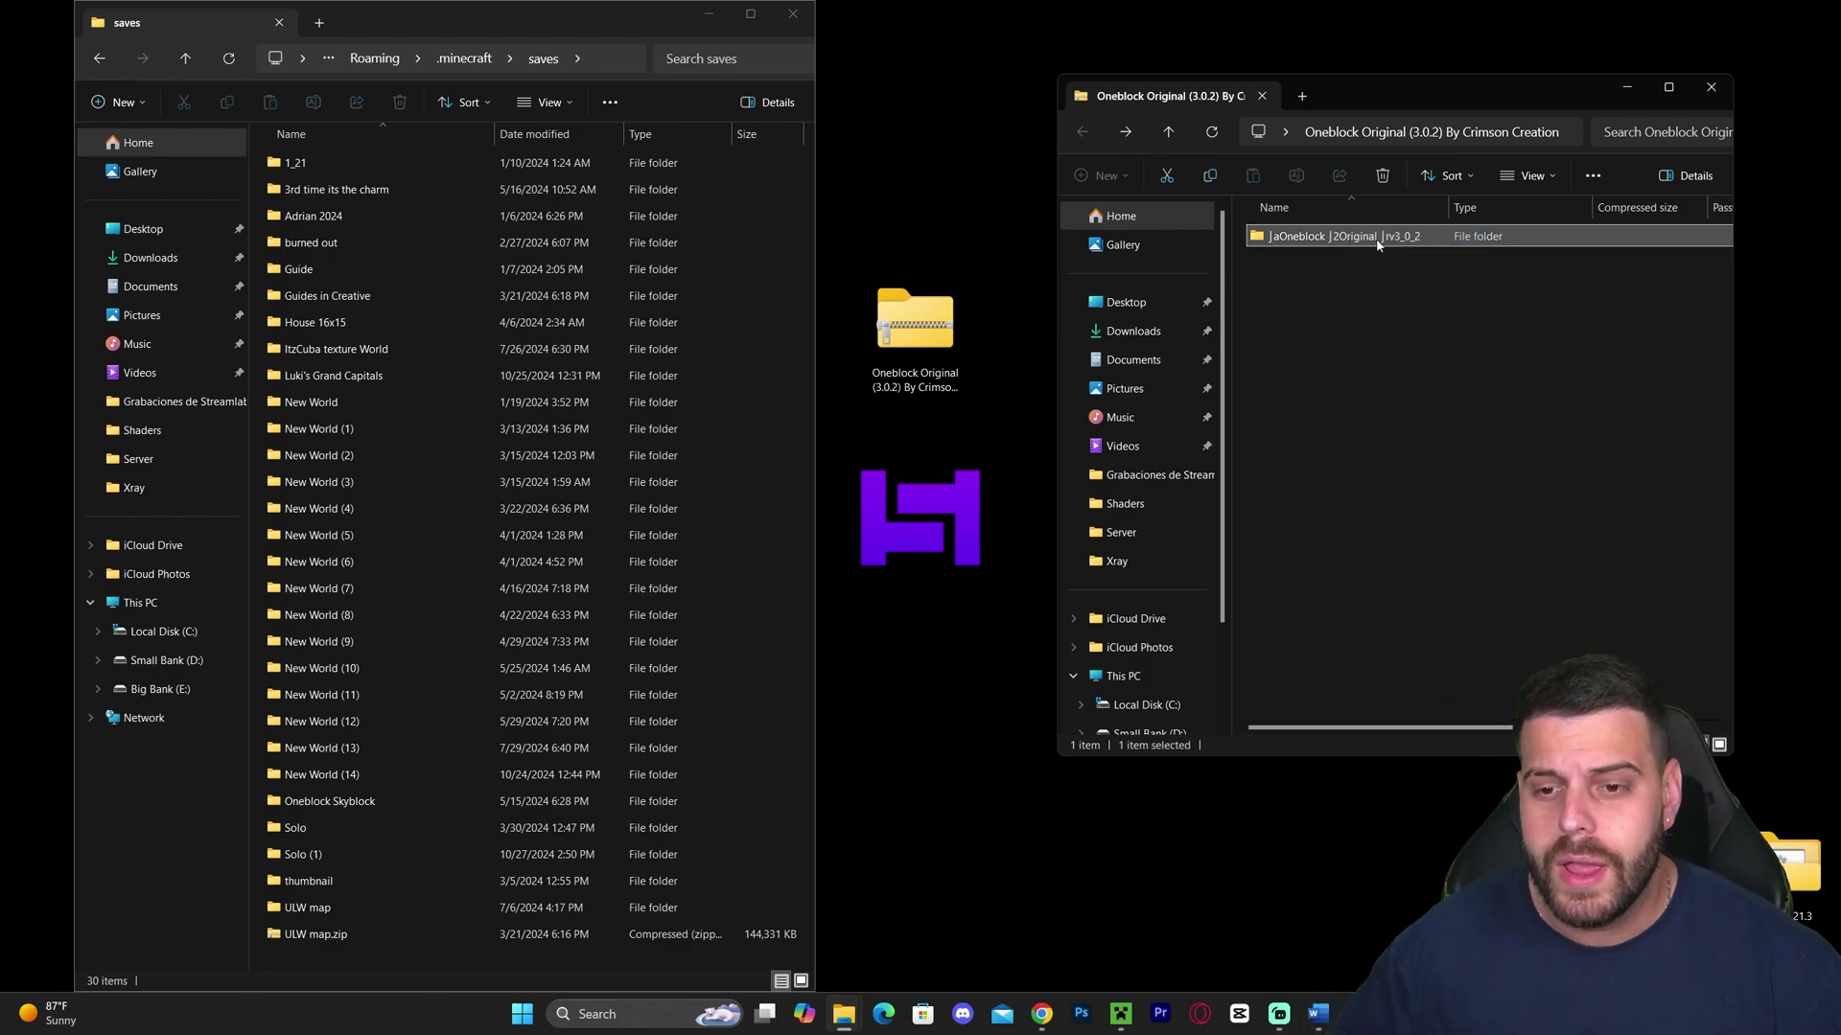
Recheck the world folder's files, then drag the folder into the saves window.
{"action": "double_click", "coordinate": [1531, 235]}
{"action": "left_click_drag", "start_coordinate": [1486, 670], "coordinate": [1127, 163]}
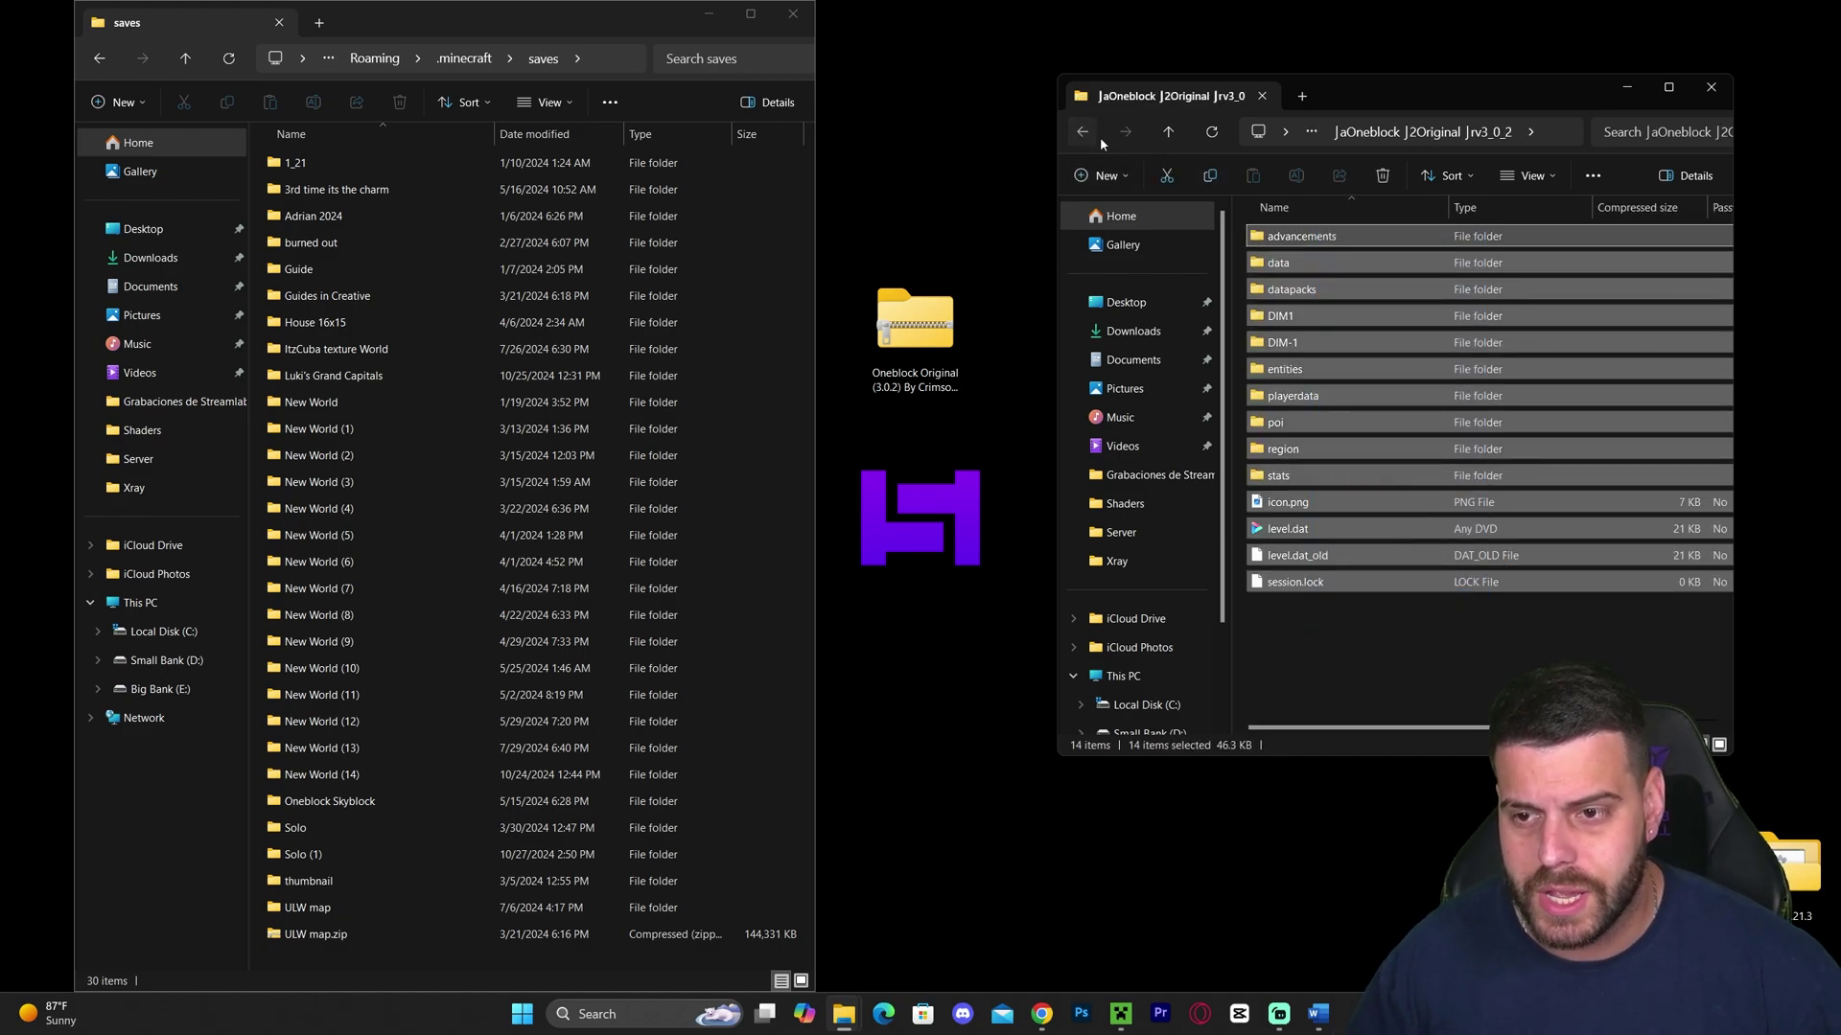
{"action": "left_click", "coordinate": [1093, 134]}
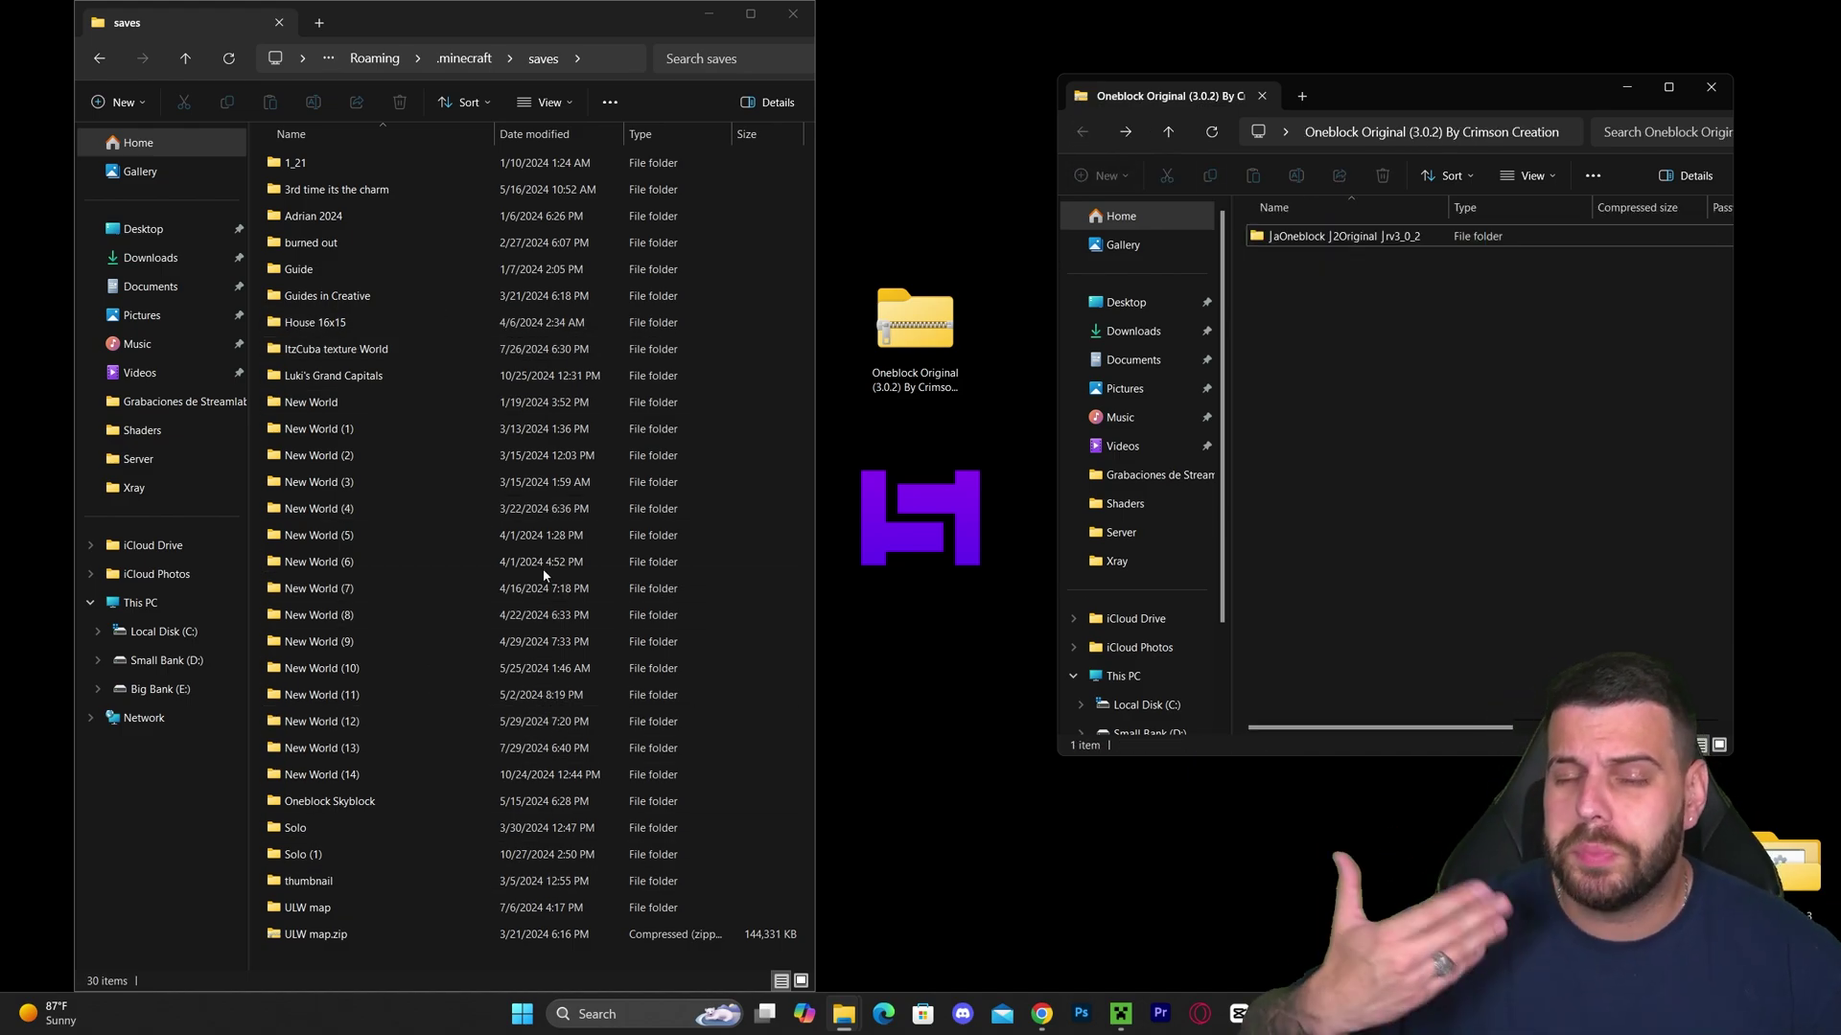
{"action": "double_click", "coordinate": [1315, 238]}
{"action": "left_click_drag", "start_coordinate": [1538, 640], "coordinate": [1268, 168]}
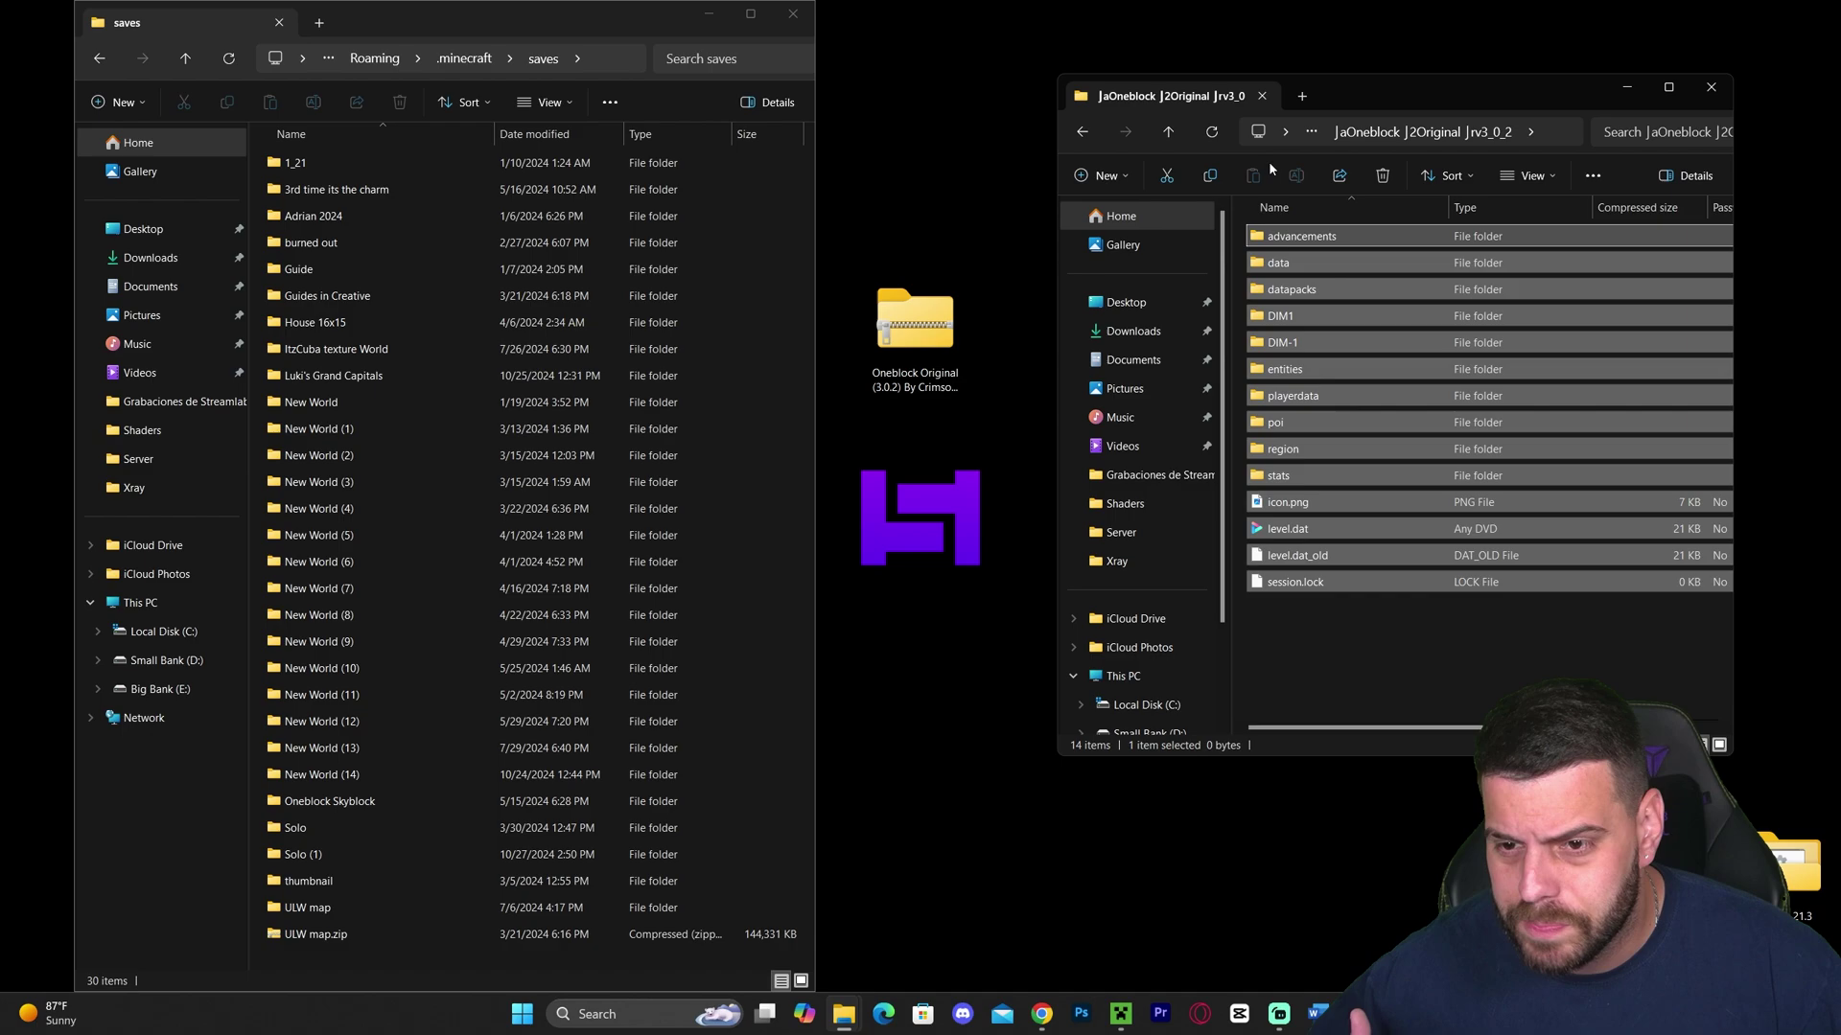
{"action": "key", "text": "alt+Left"}
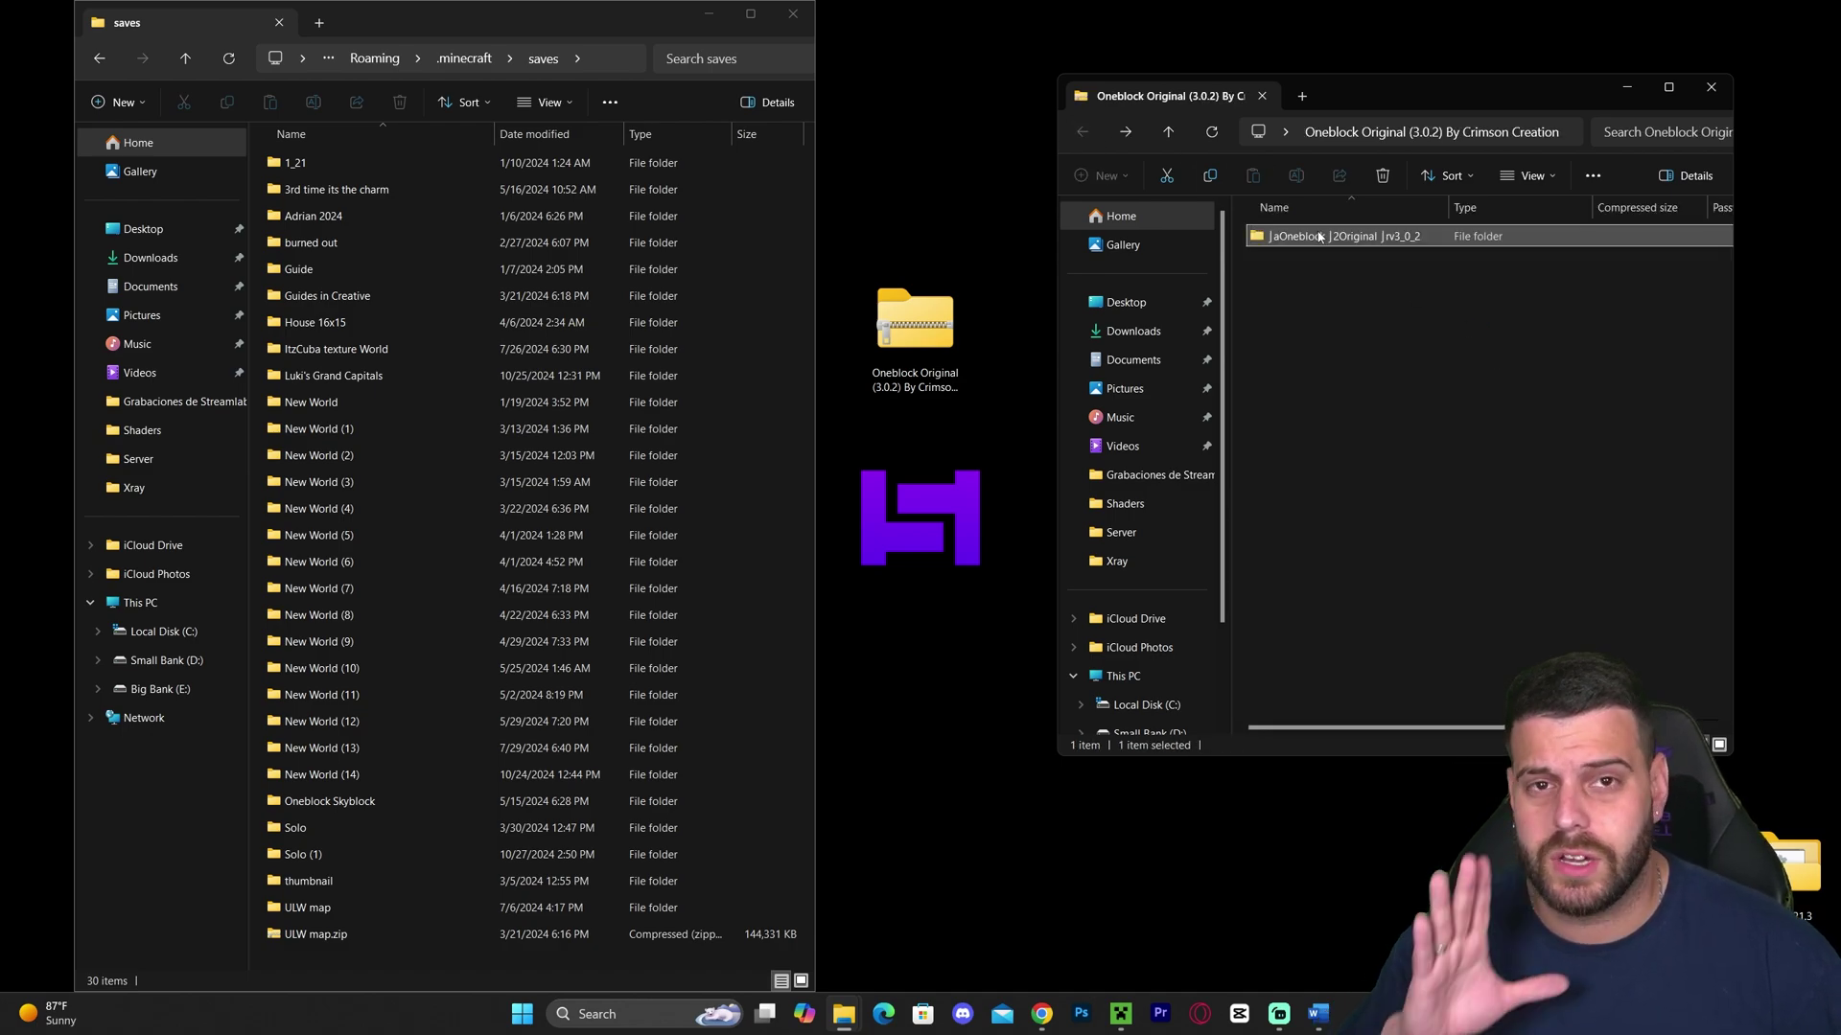
{"action": "left_click_drag", "start_coordinate": [1319, 237], "coordinate": [618, 942]}
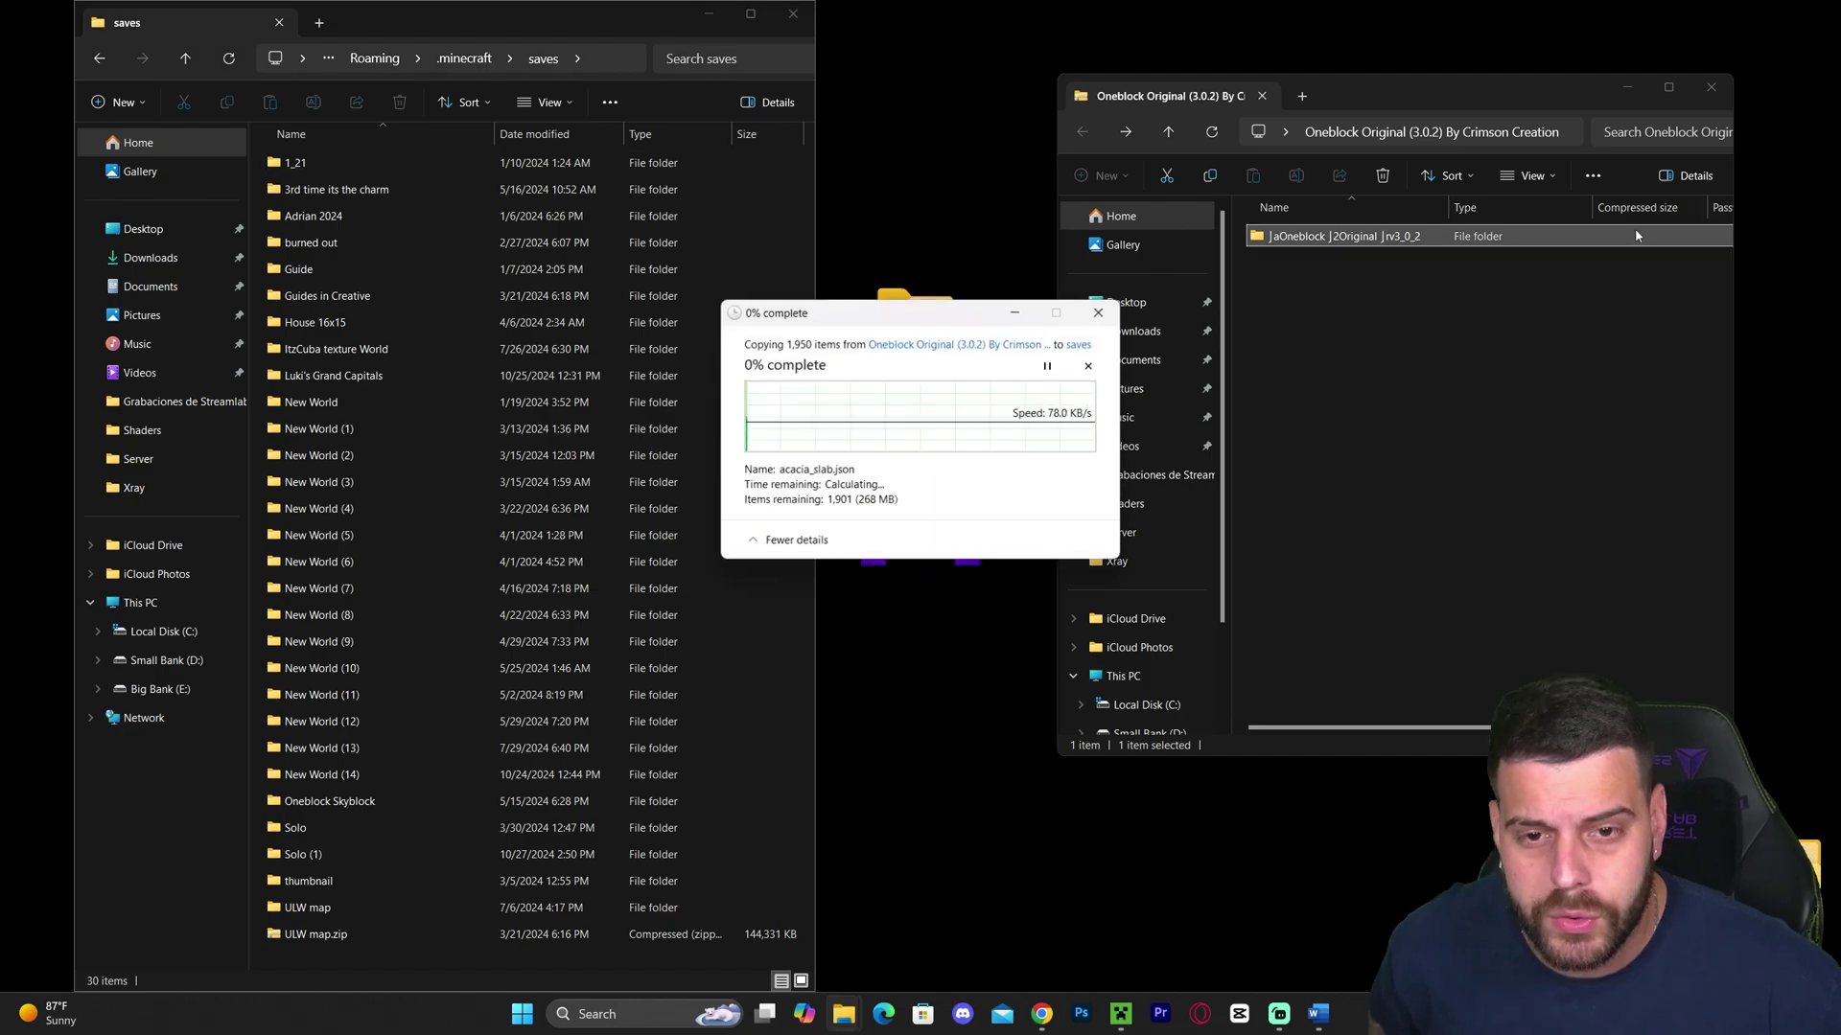
Let the world folder finish copying into saves, dismissing the zip's context menu.
{"action": "right_click", "coordinate": [913, 340]}
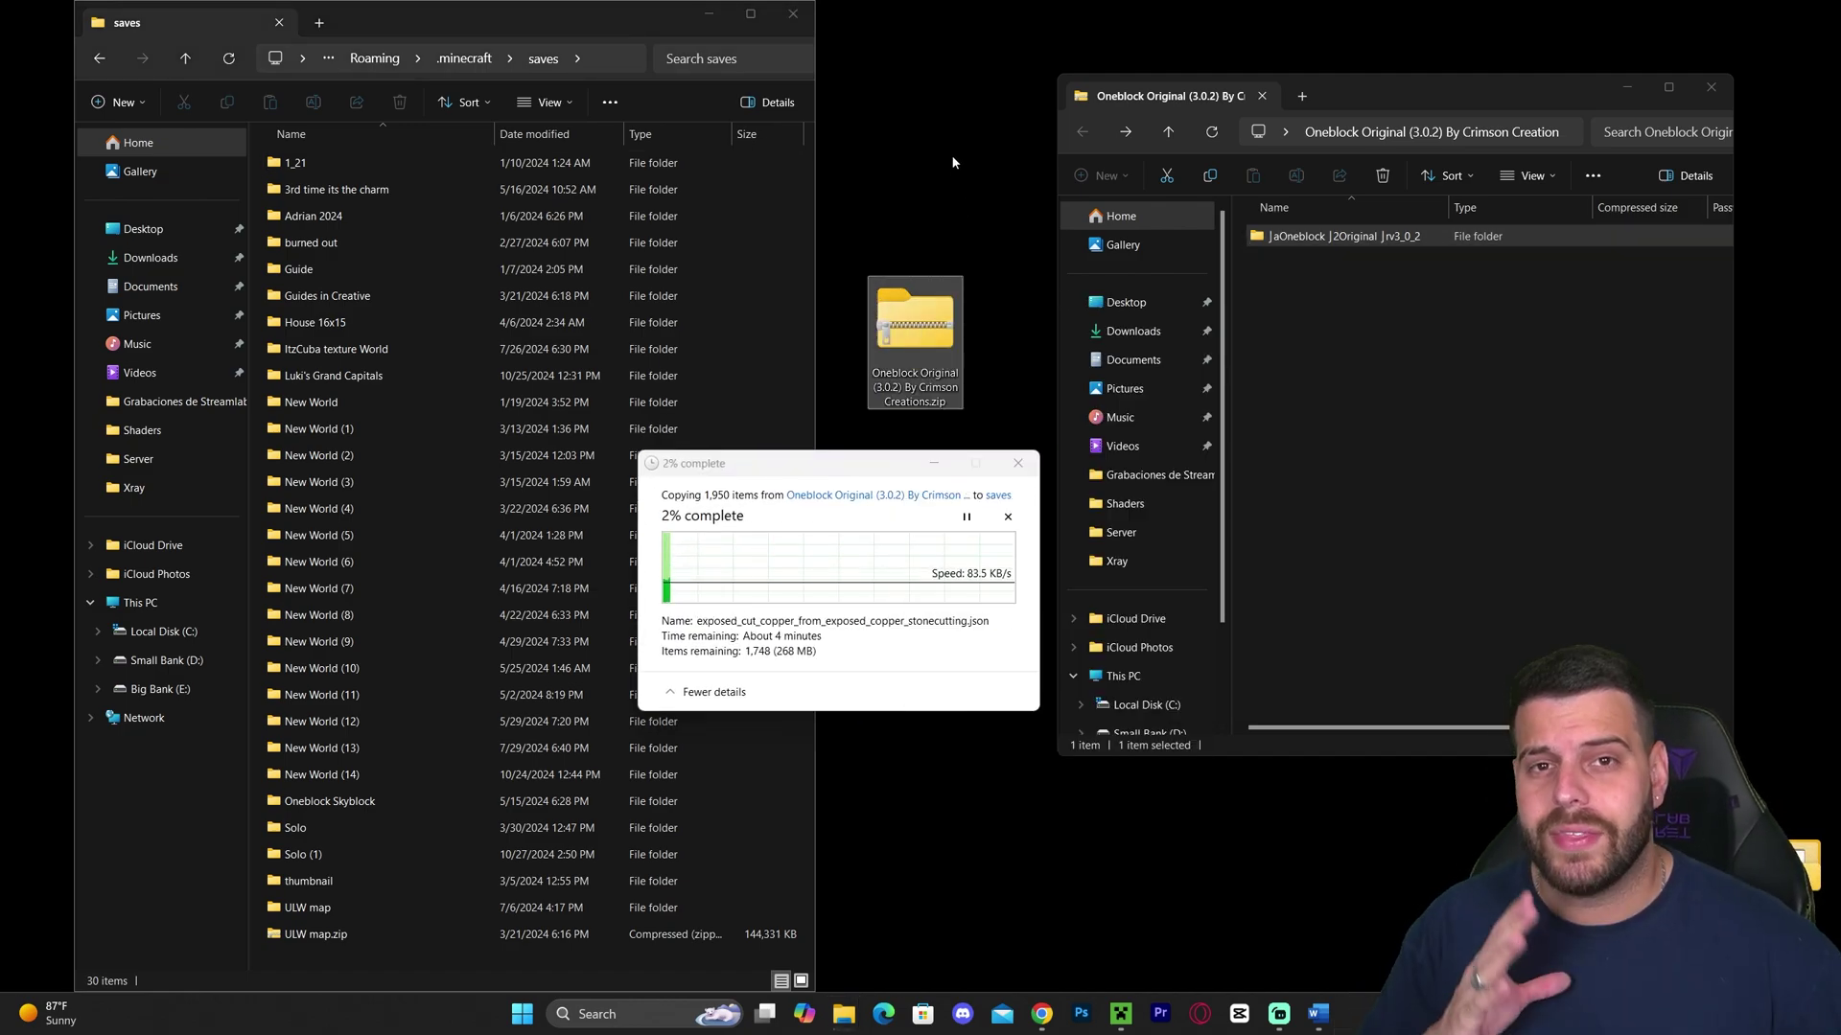
{"action": "key", "text": "Escape"}
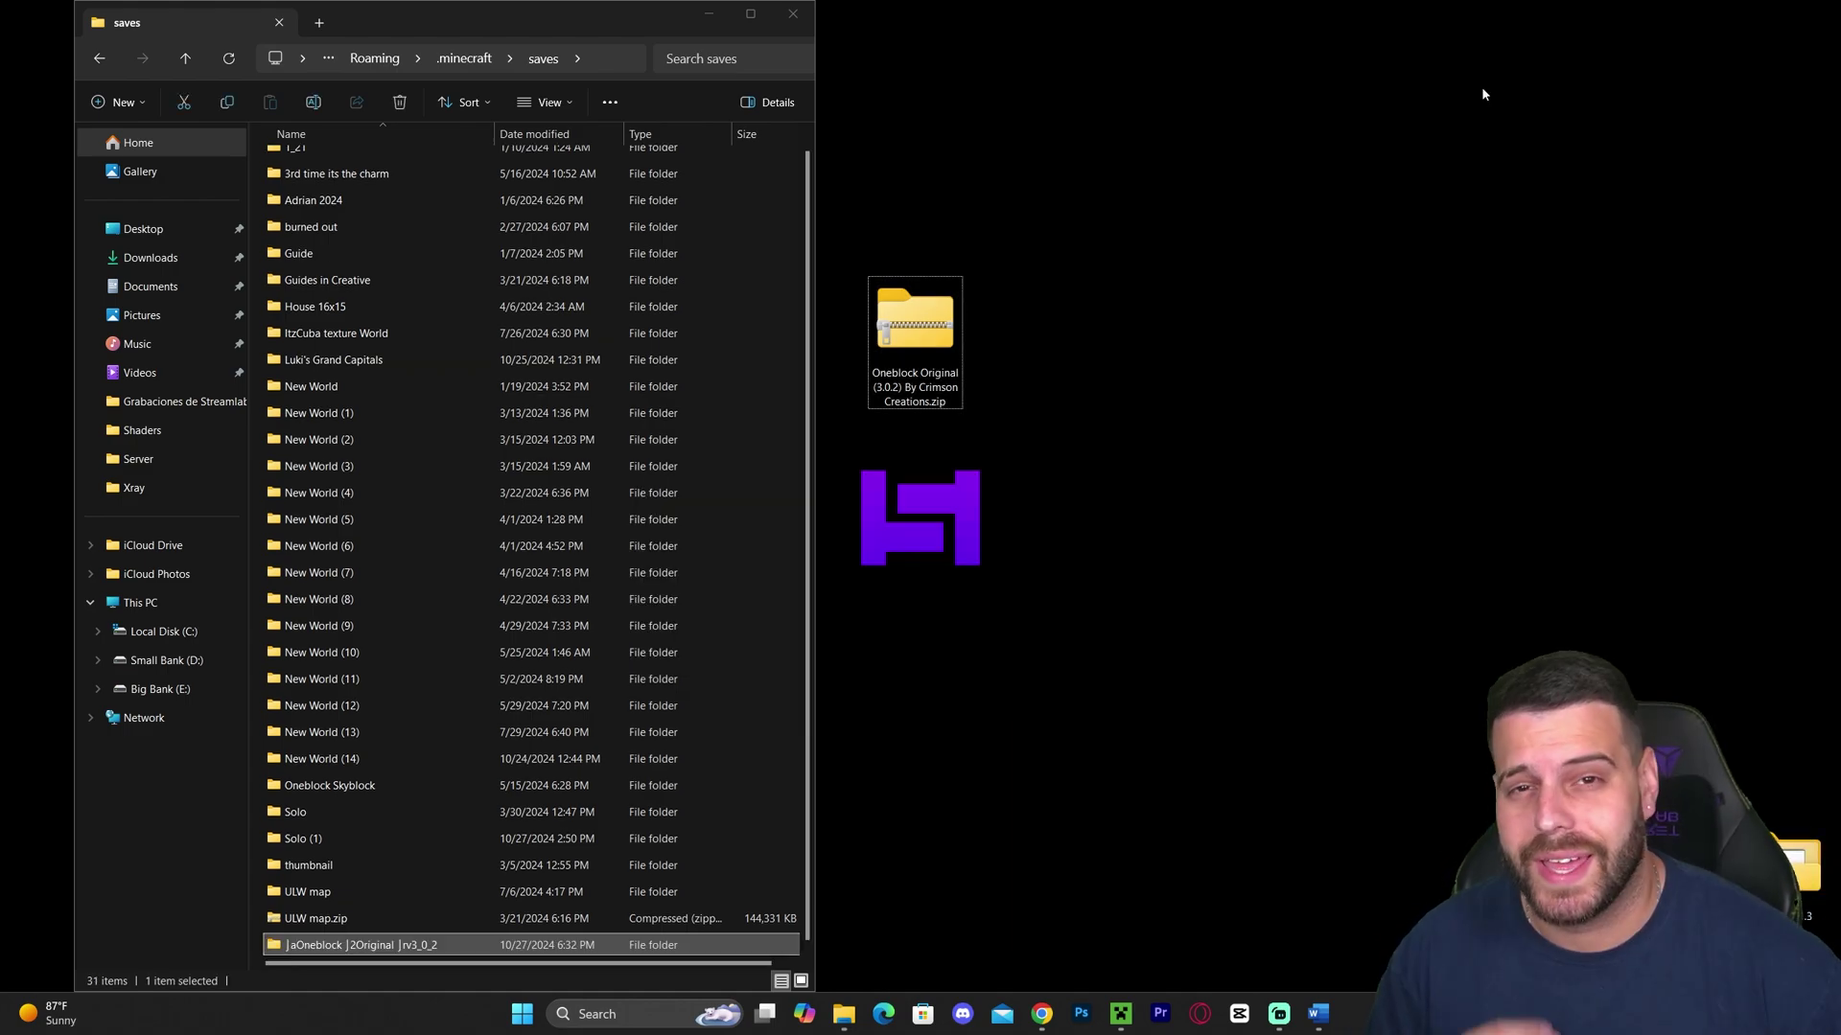
Rename the copied world folder to 'Oneblock 1.21.3' and view its files.
{"action": "left_click", "coordinate": [393, 941]}
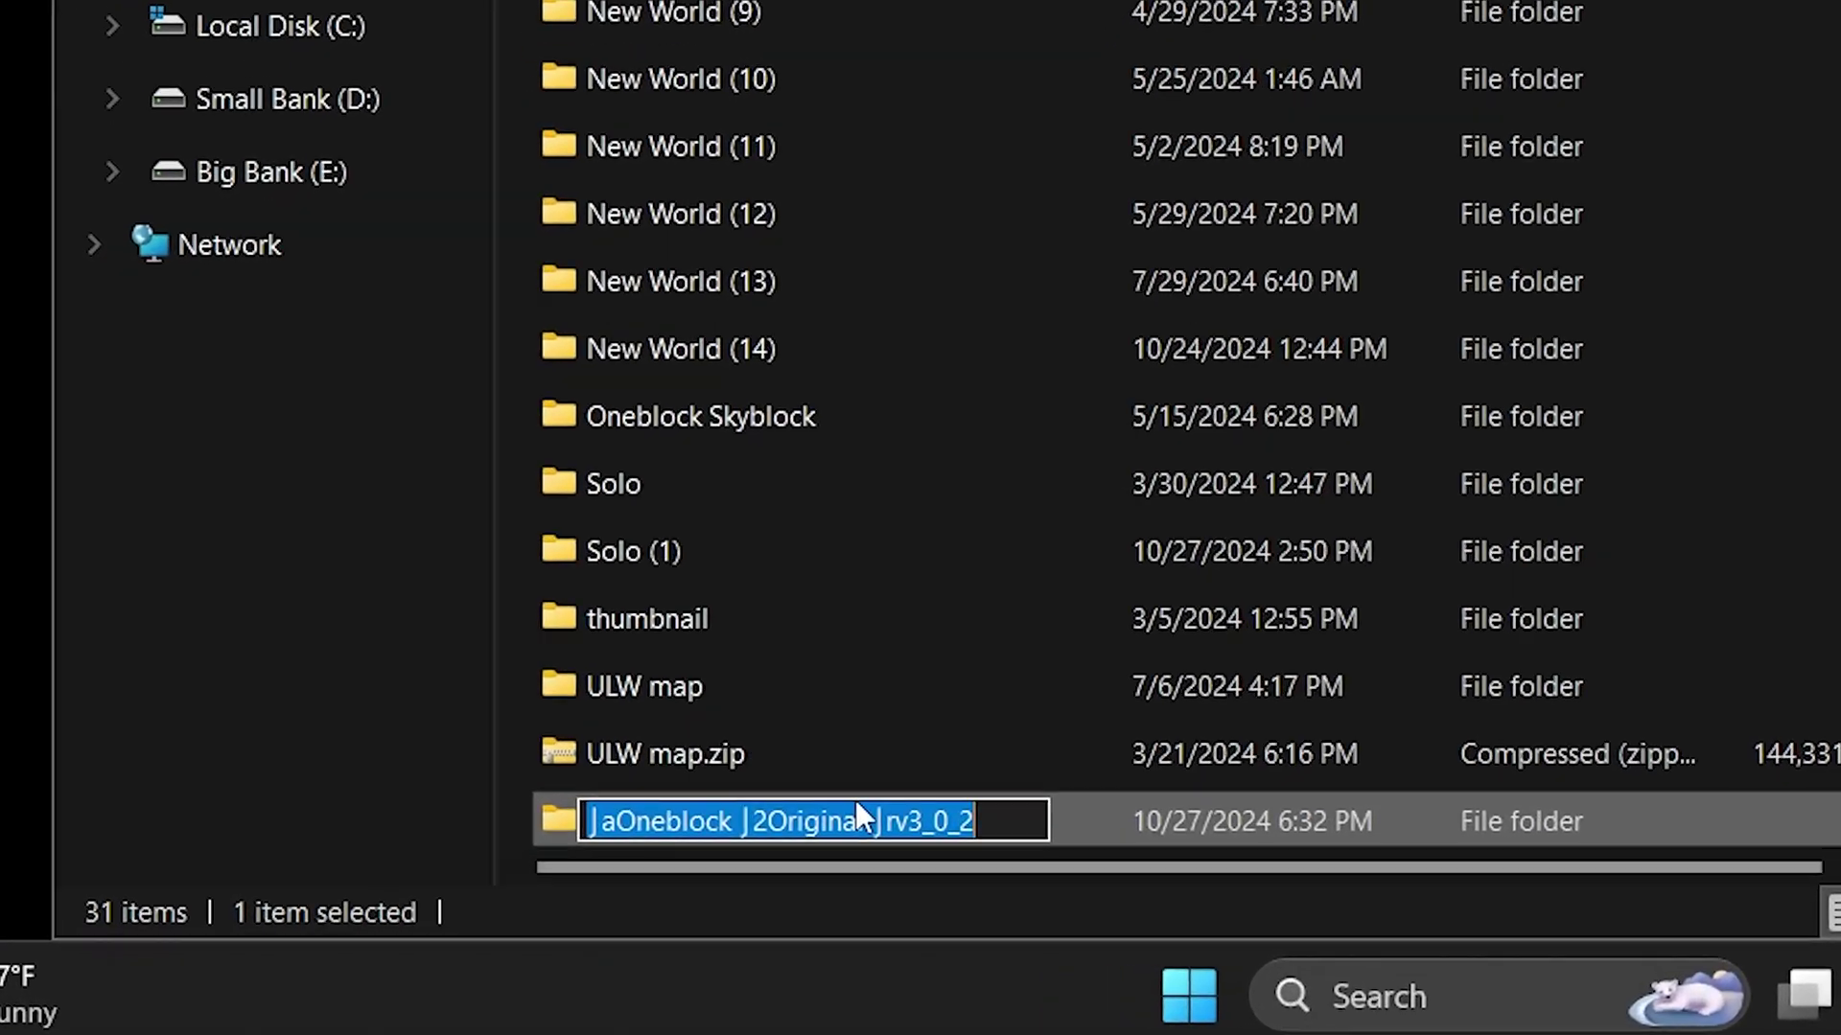
{"action": "type", "text": "Oneblock 1.21.3"}
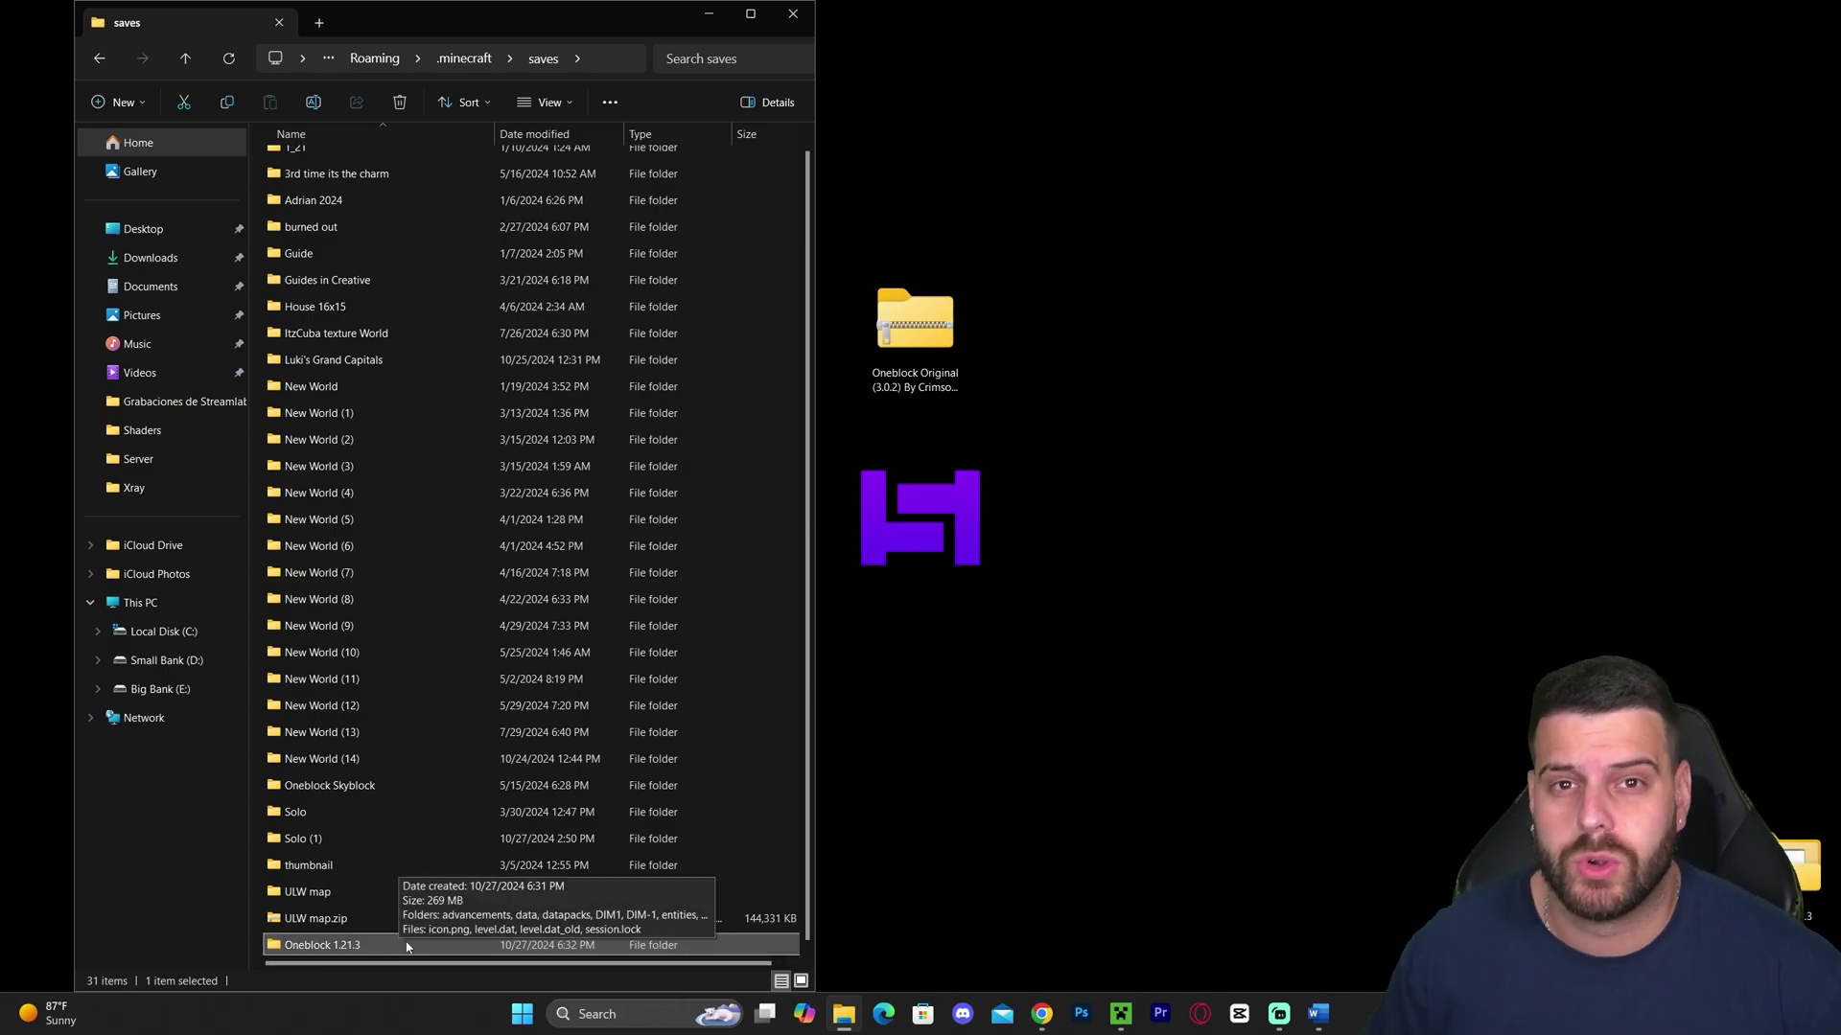
{"action": "double_click", "coordinate": [329, 947]}
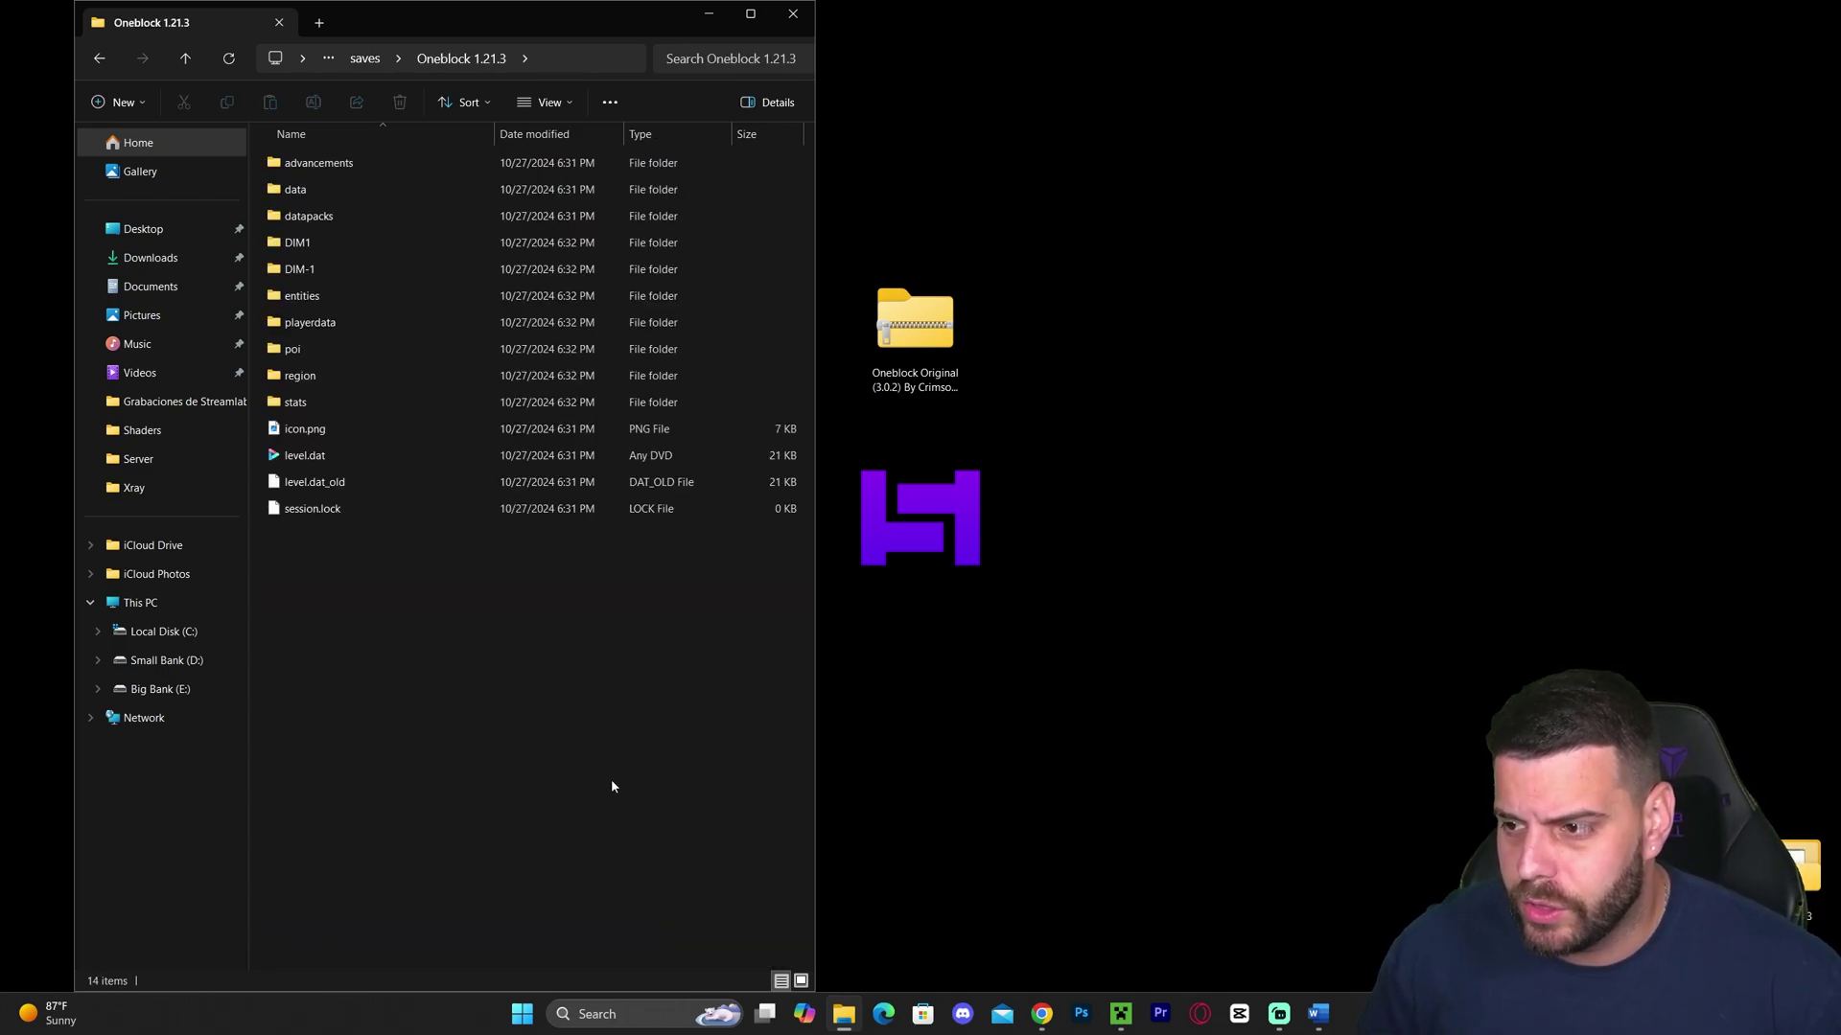
{"action": "left_click_drag", "start_coordinate": [614, 772], "coordinate": [350, 168]}
{"action": "left_click", "coordinate": [452, 566]}
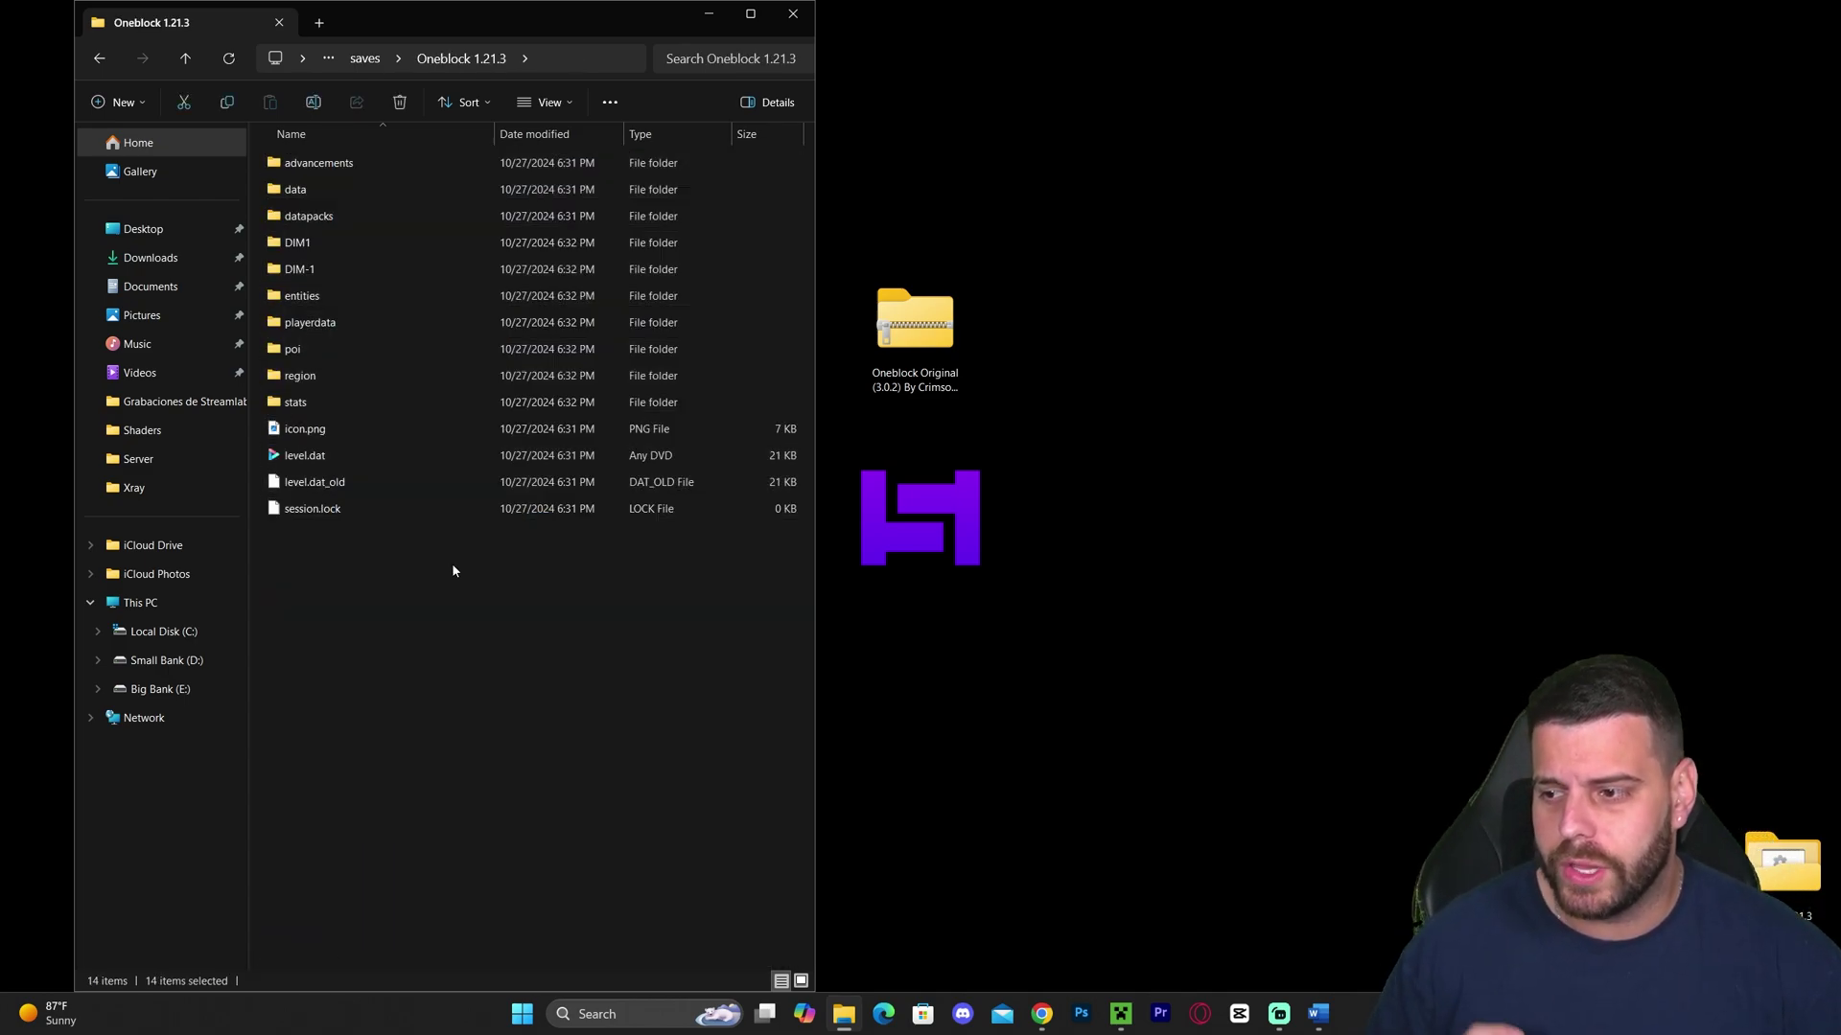
Reopen Oneblock 1.21.3 to recheck its 14 save files, then return to saves.
{"action": "left_click", "coordinate": [99, 58]}
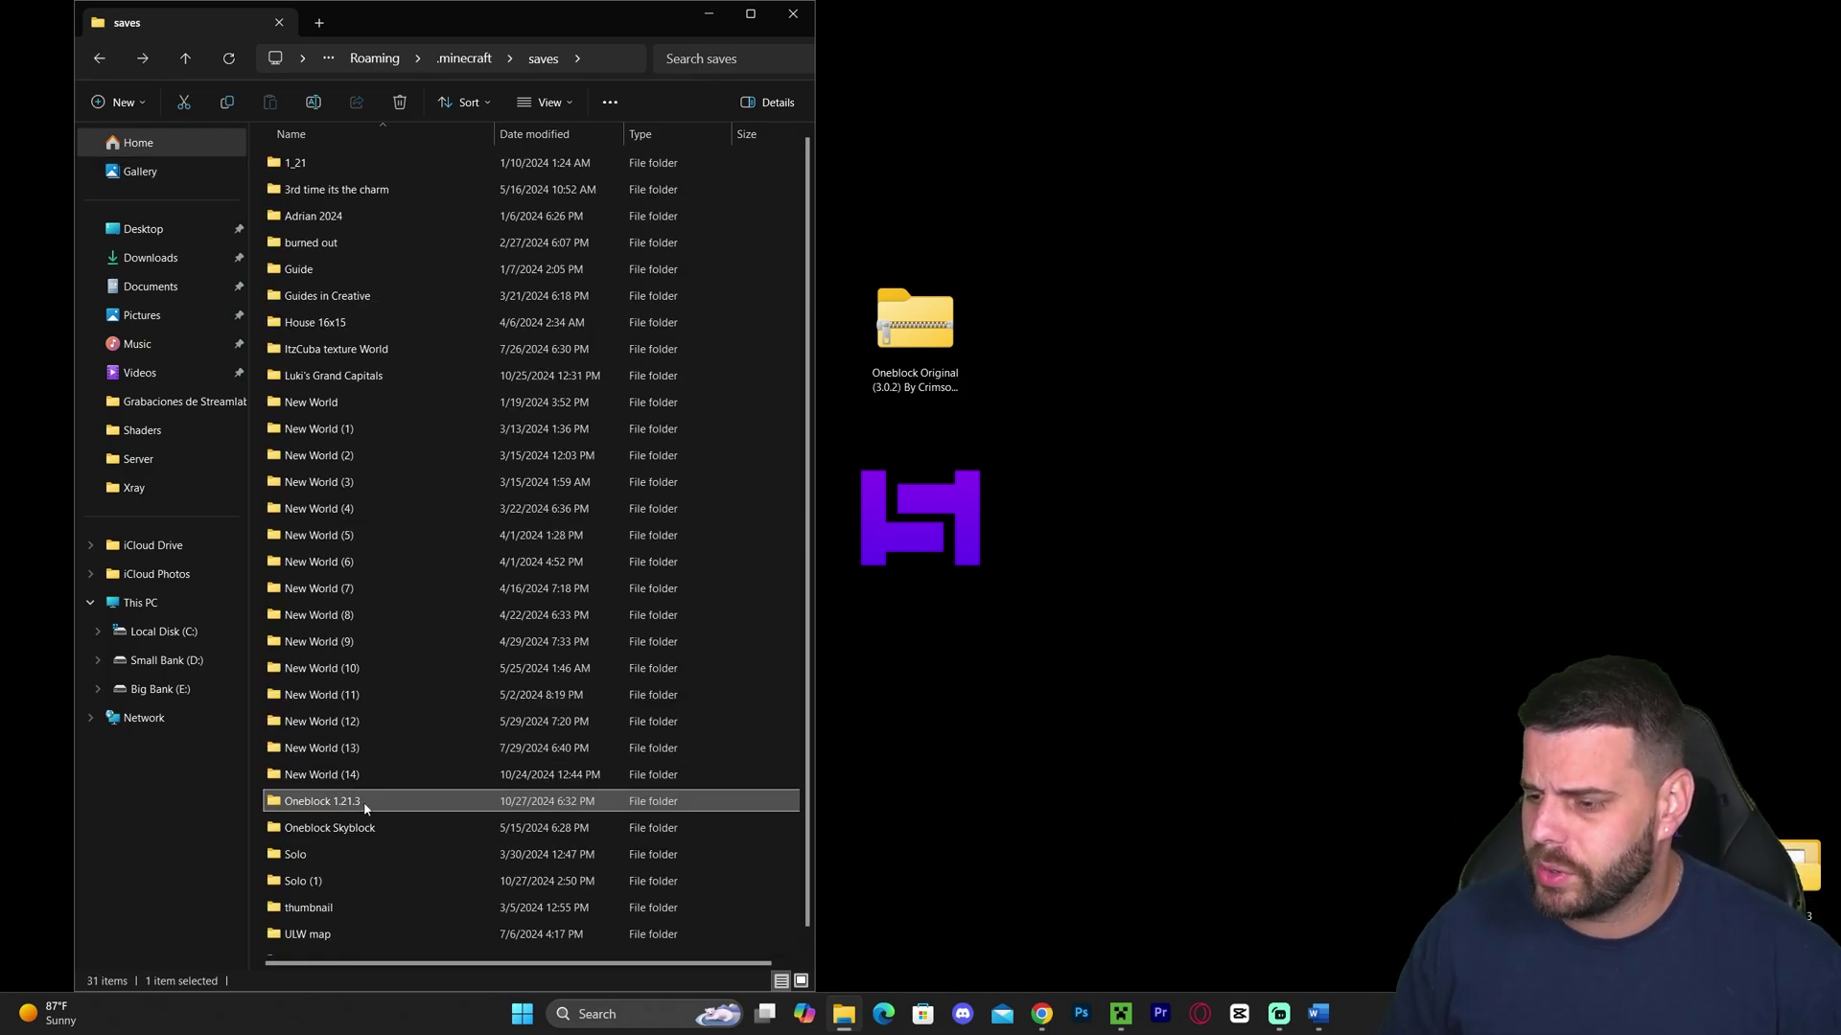
{"action": "double_click", "coordinate": [365, 808]}
{"action": "left_click_drag", "start_coordinate": [620, 682], "coordinate": [307, 151]}
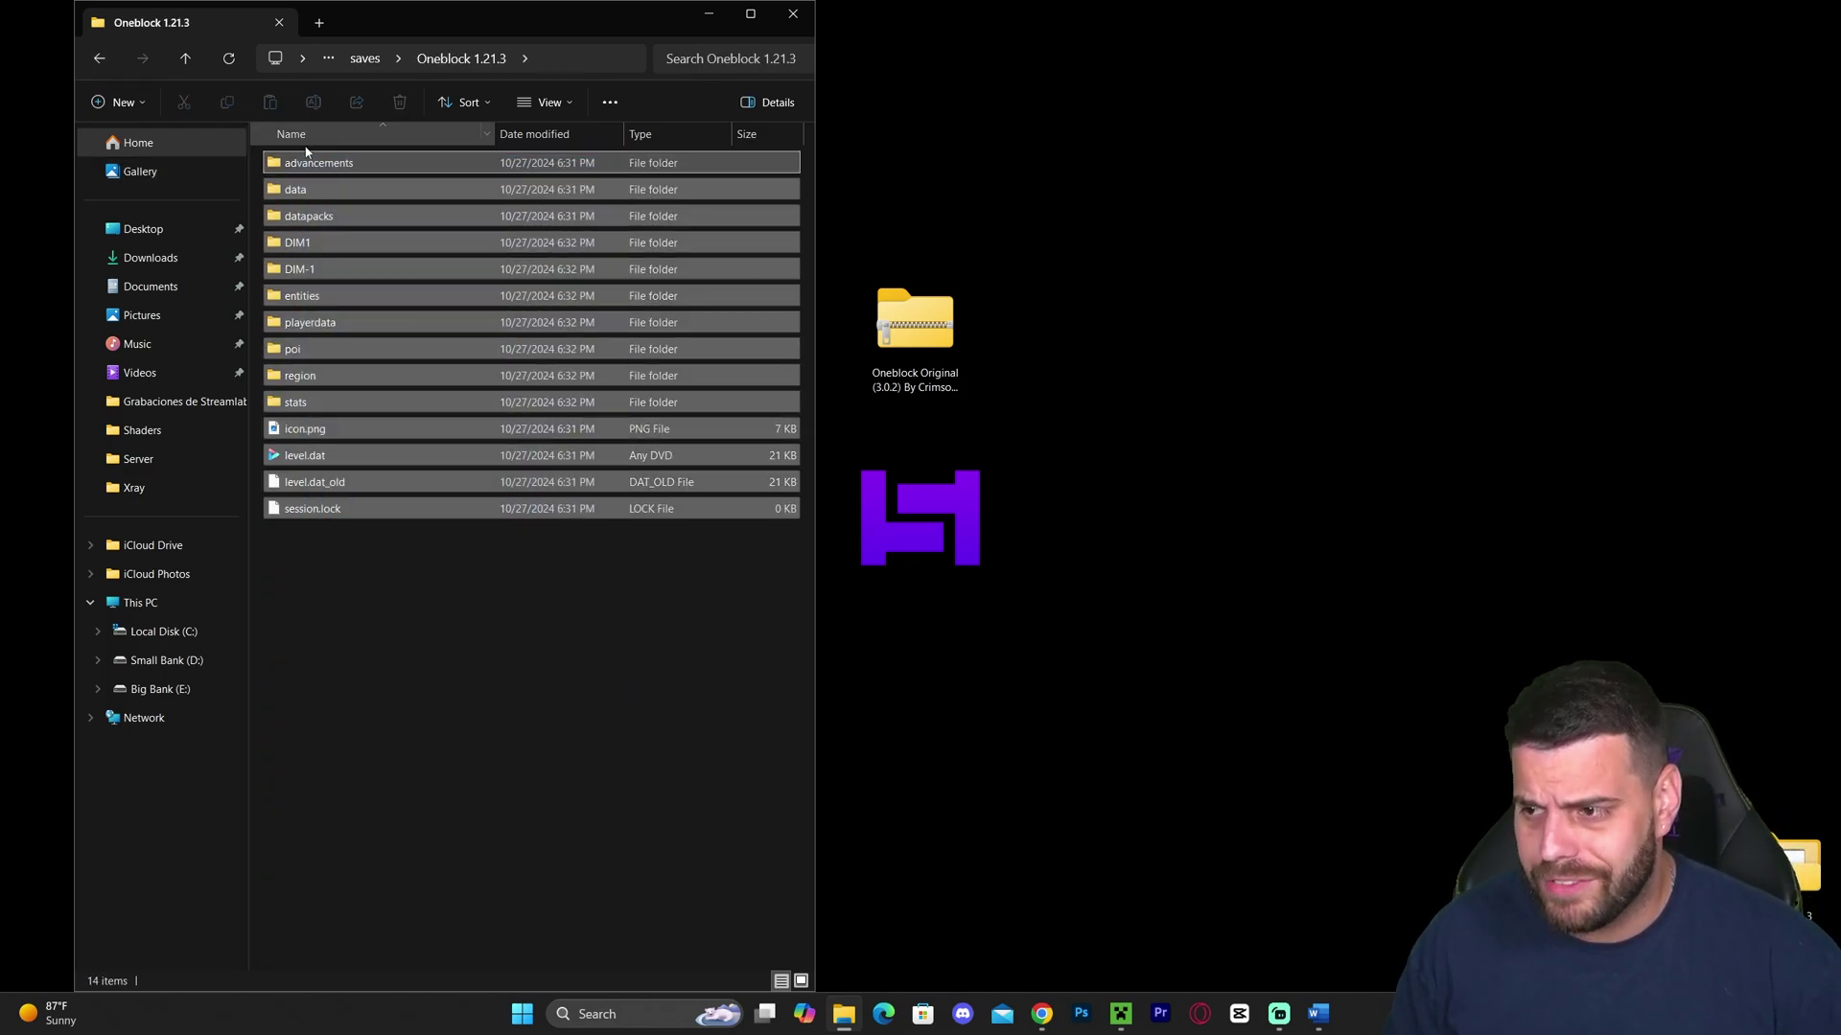
{"action": "left_click", "coordinate": [98, 58]}
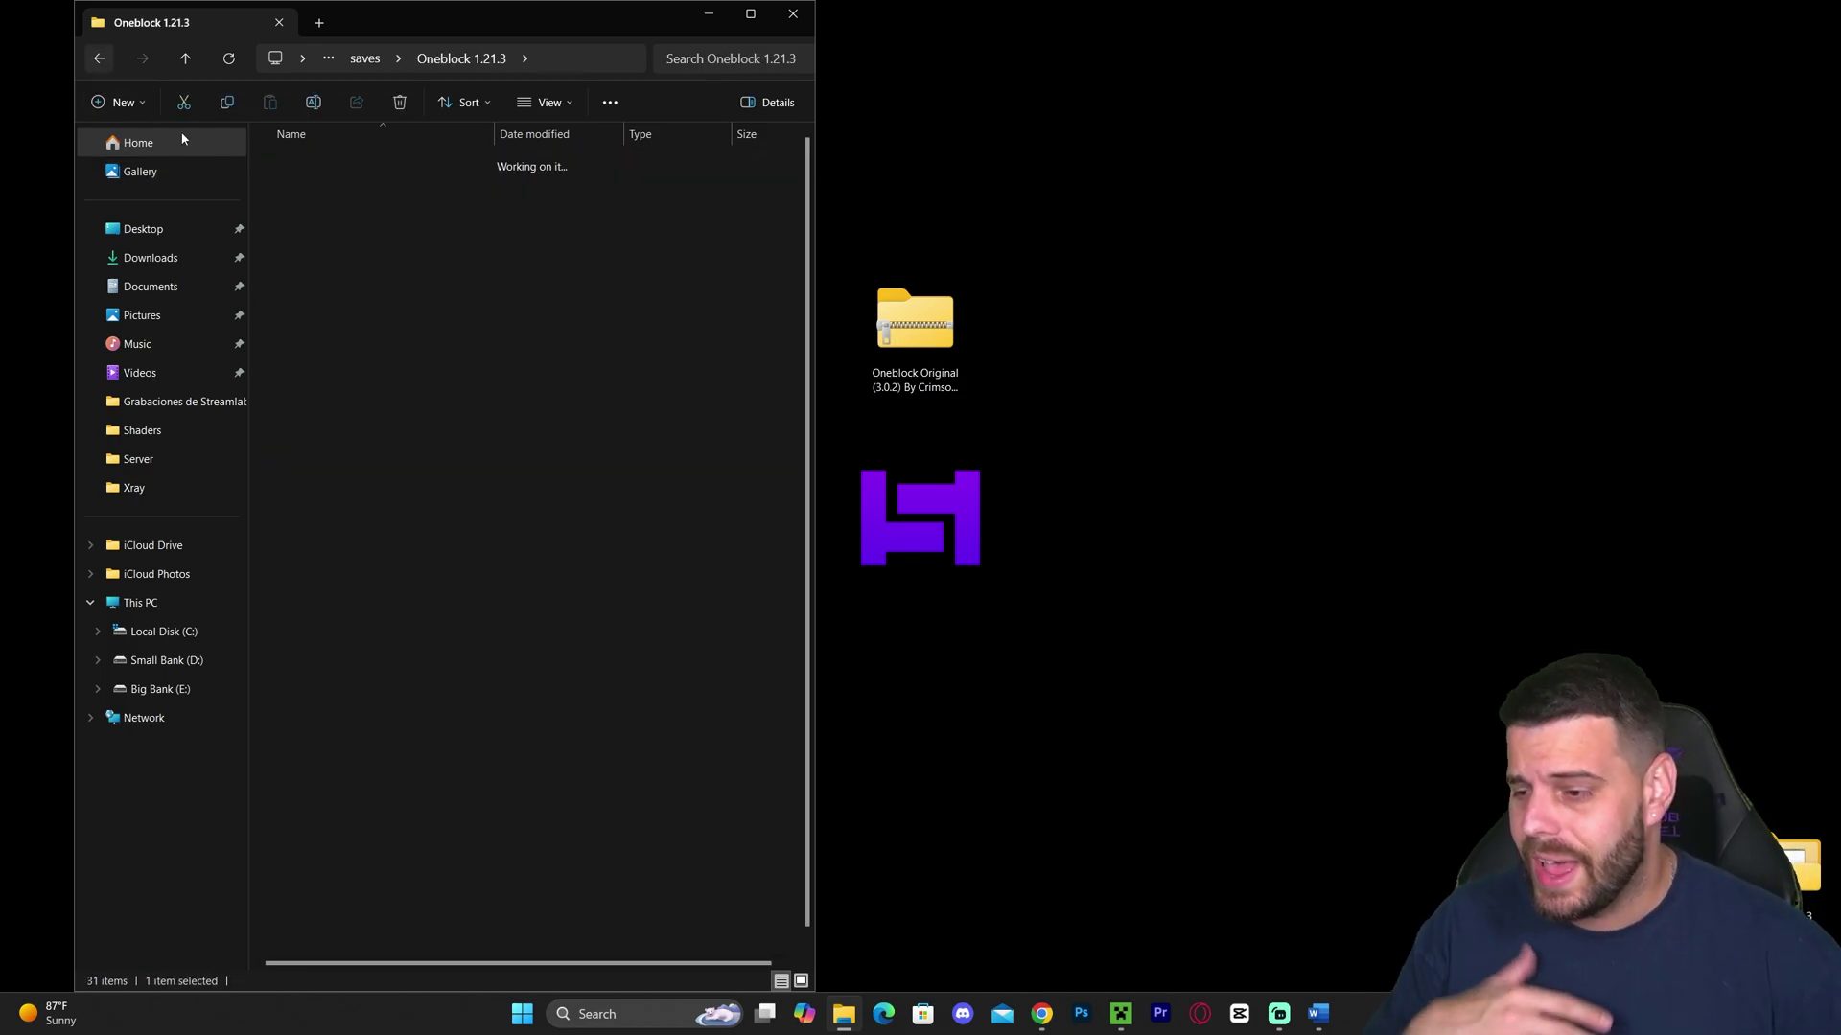
Close the saves folder and start Minecraft Java Edition 1.21.3 from the taskbar launcher.
{"action": "left_click", "coordinate": [784, 23]}
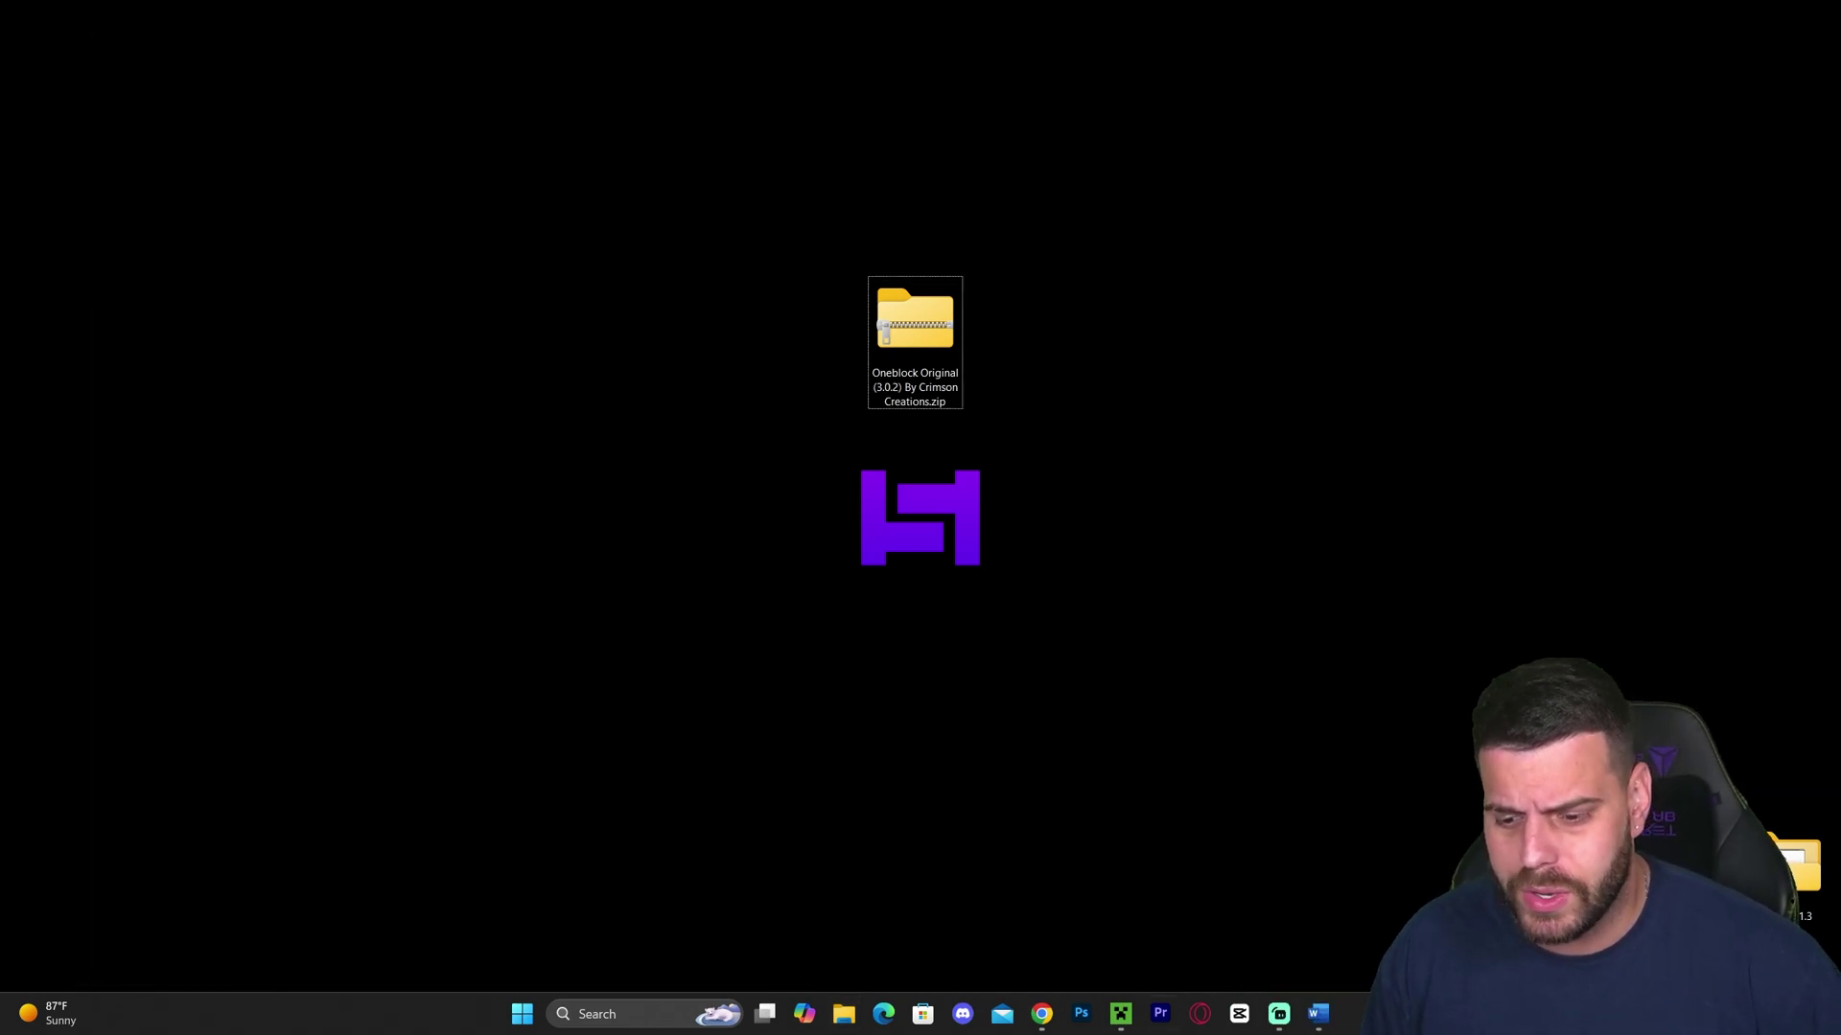
{"action": "left_click", "coordinate": [1127, 1023]}
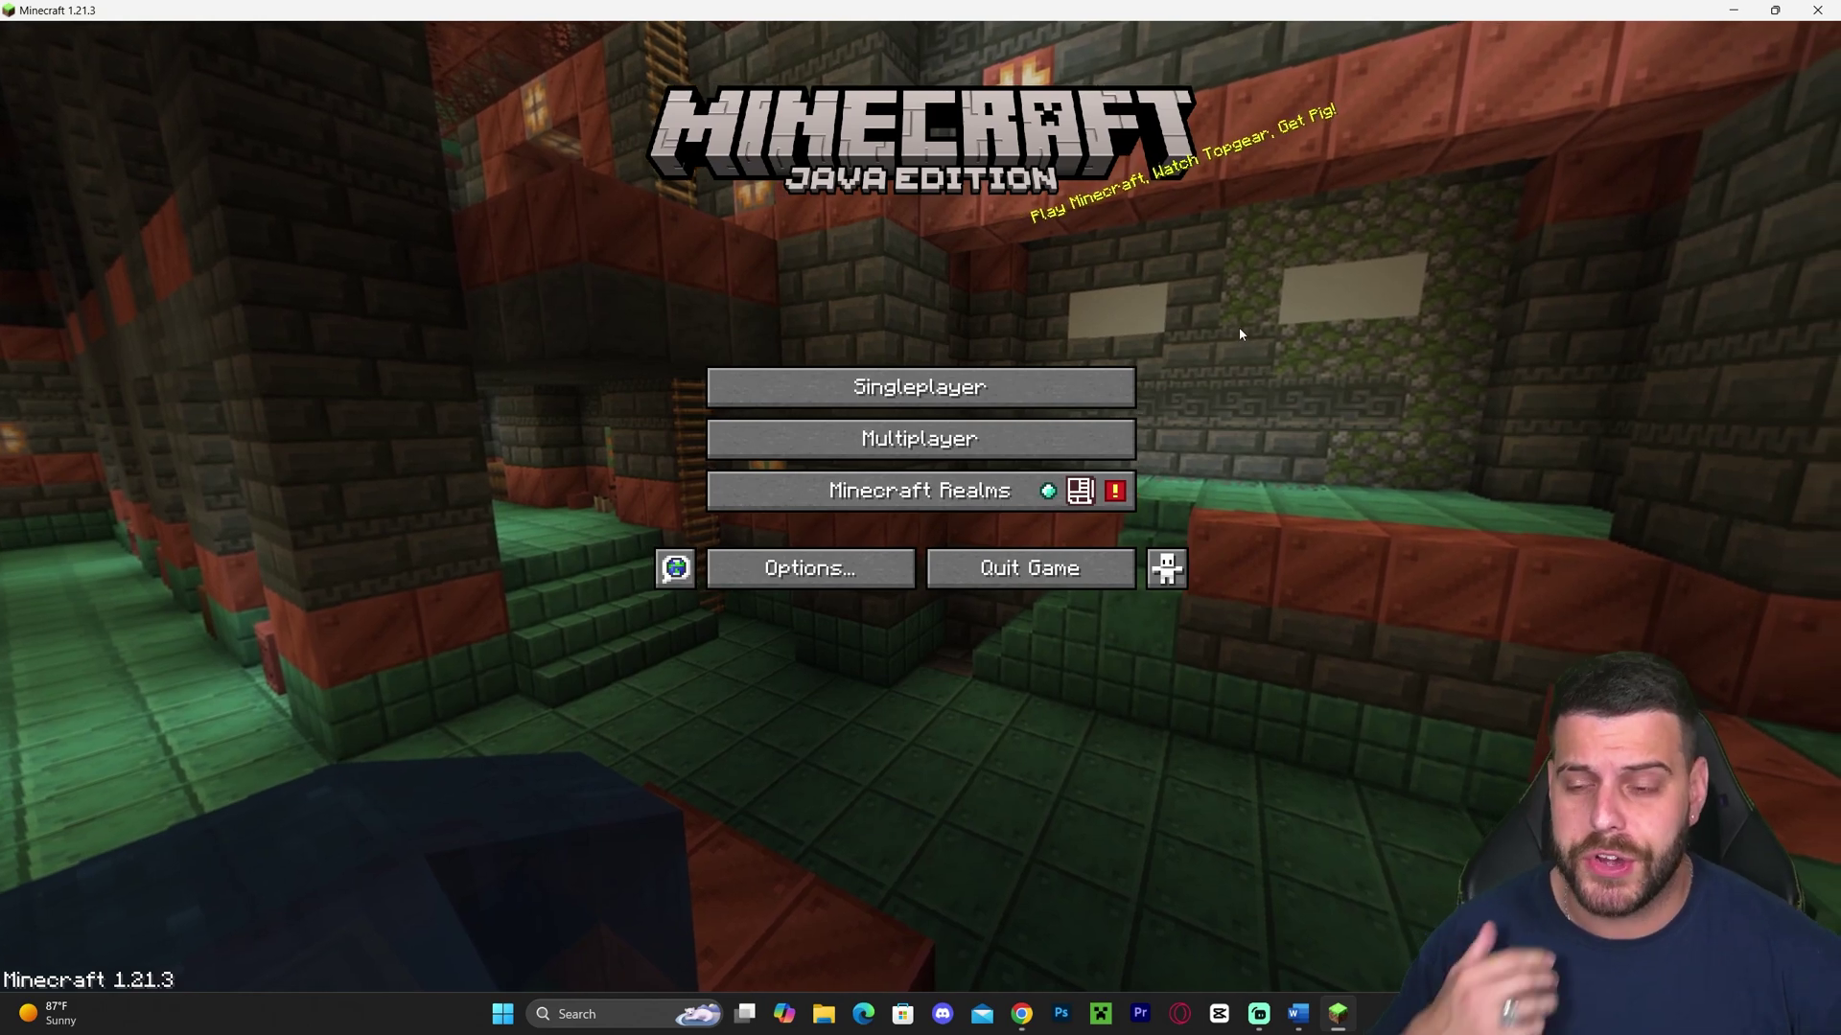
Load the Oneblock Original v3.0.2 world from the Singleplayer world list.
{"action": "left_click", "coordinate": [1093, 393]}
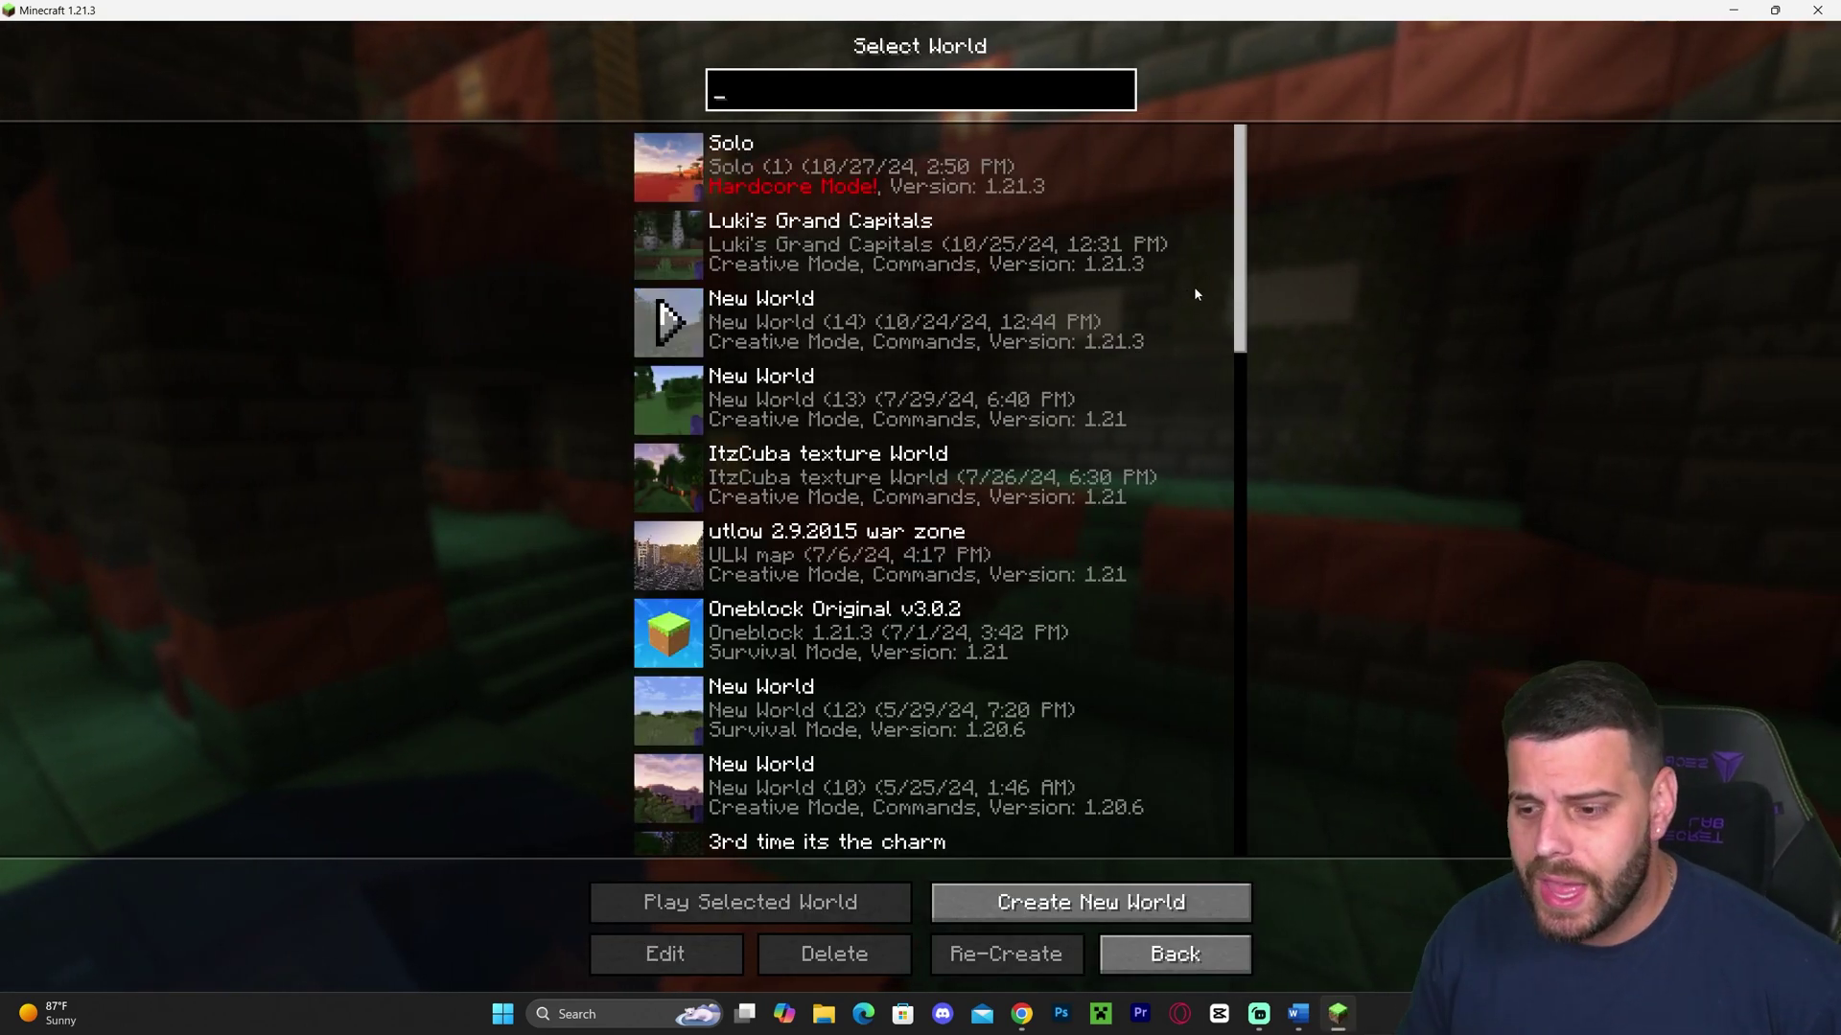
{"action": "scroll", "coordinate": [1195, 381], "scroll_direction": "down", "scroll_amount": 4}
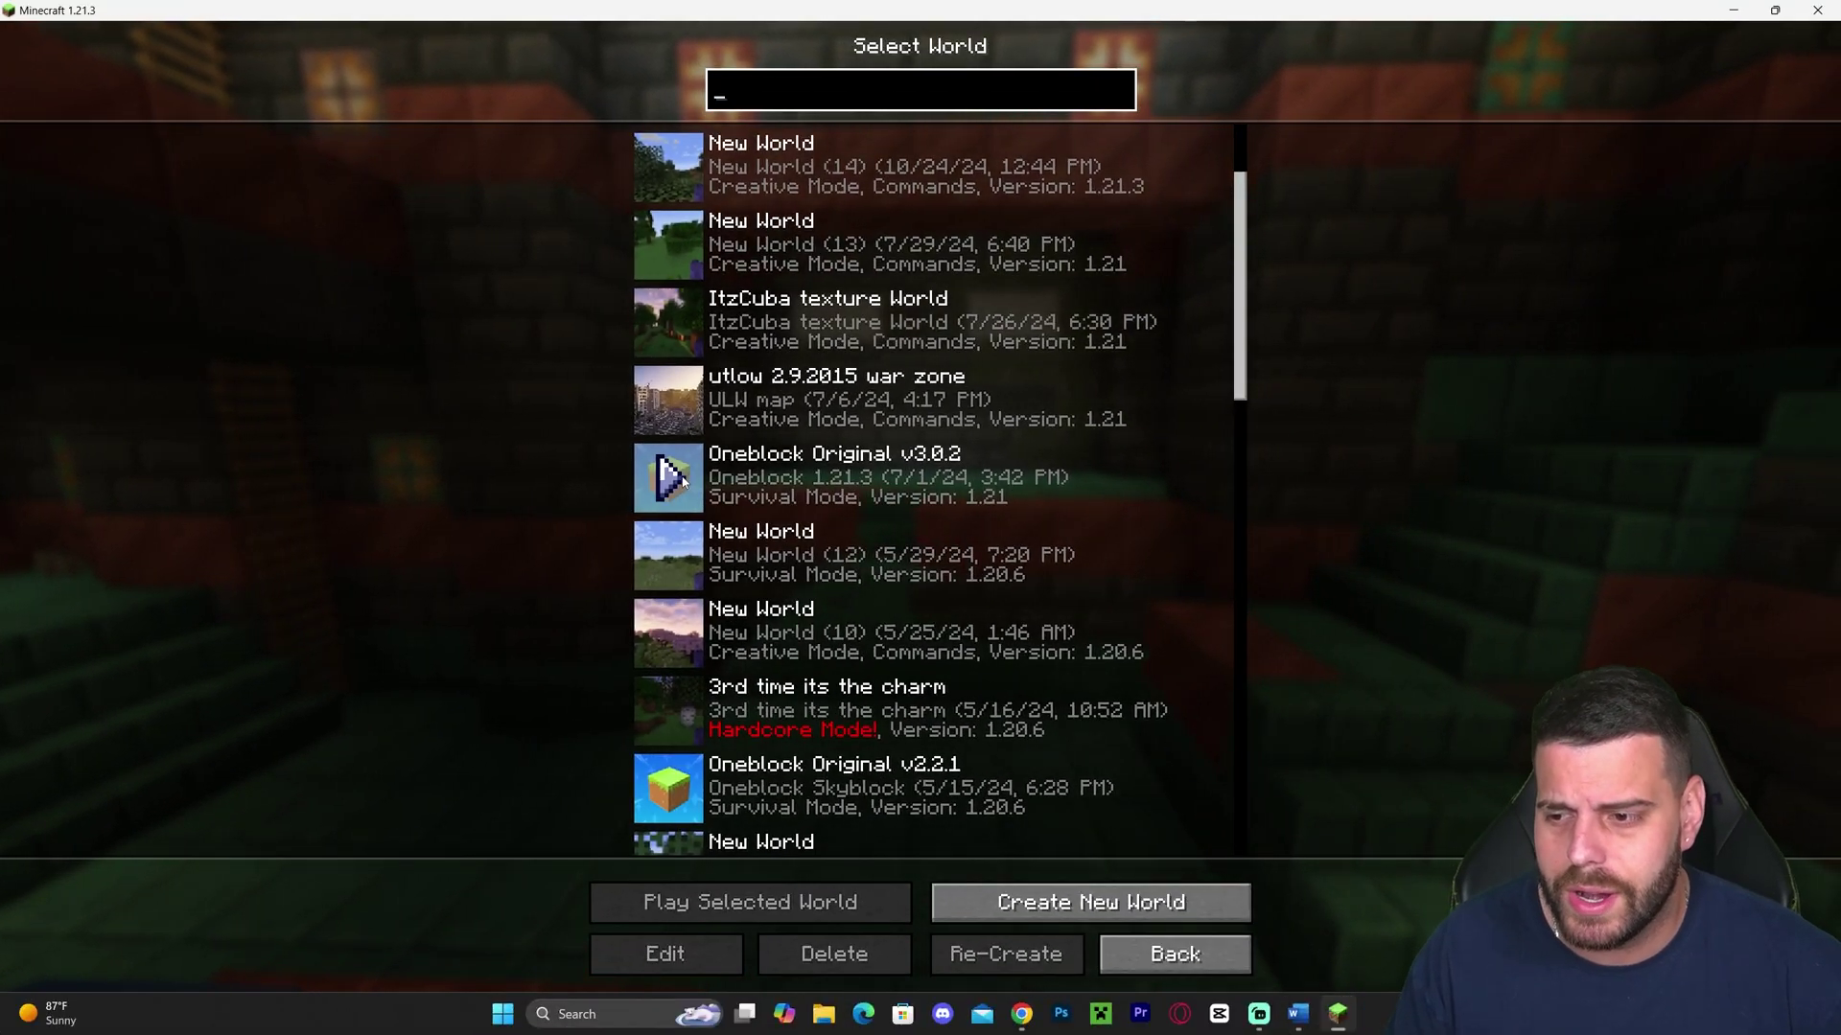
{"action": "double_click", "coordinate": [836, 489]}
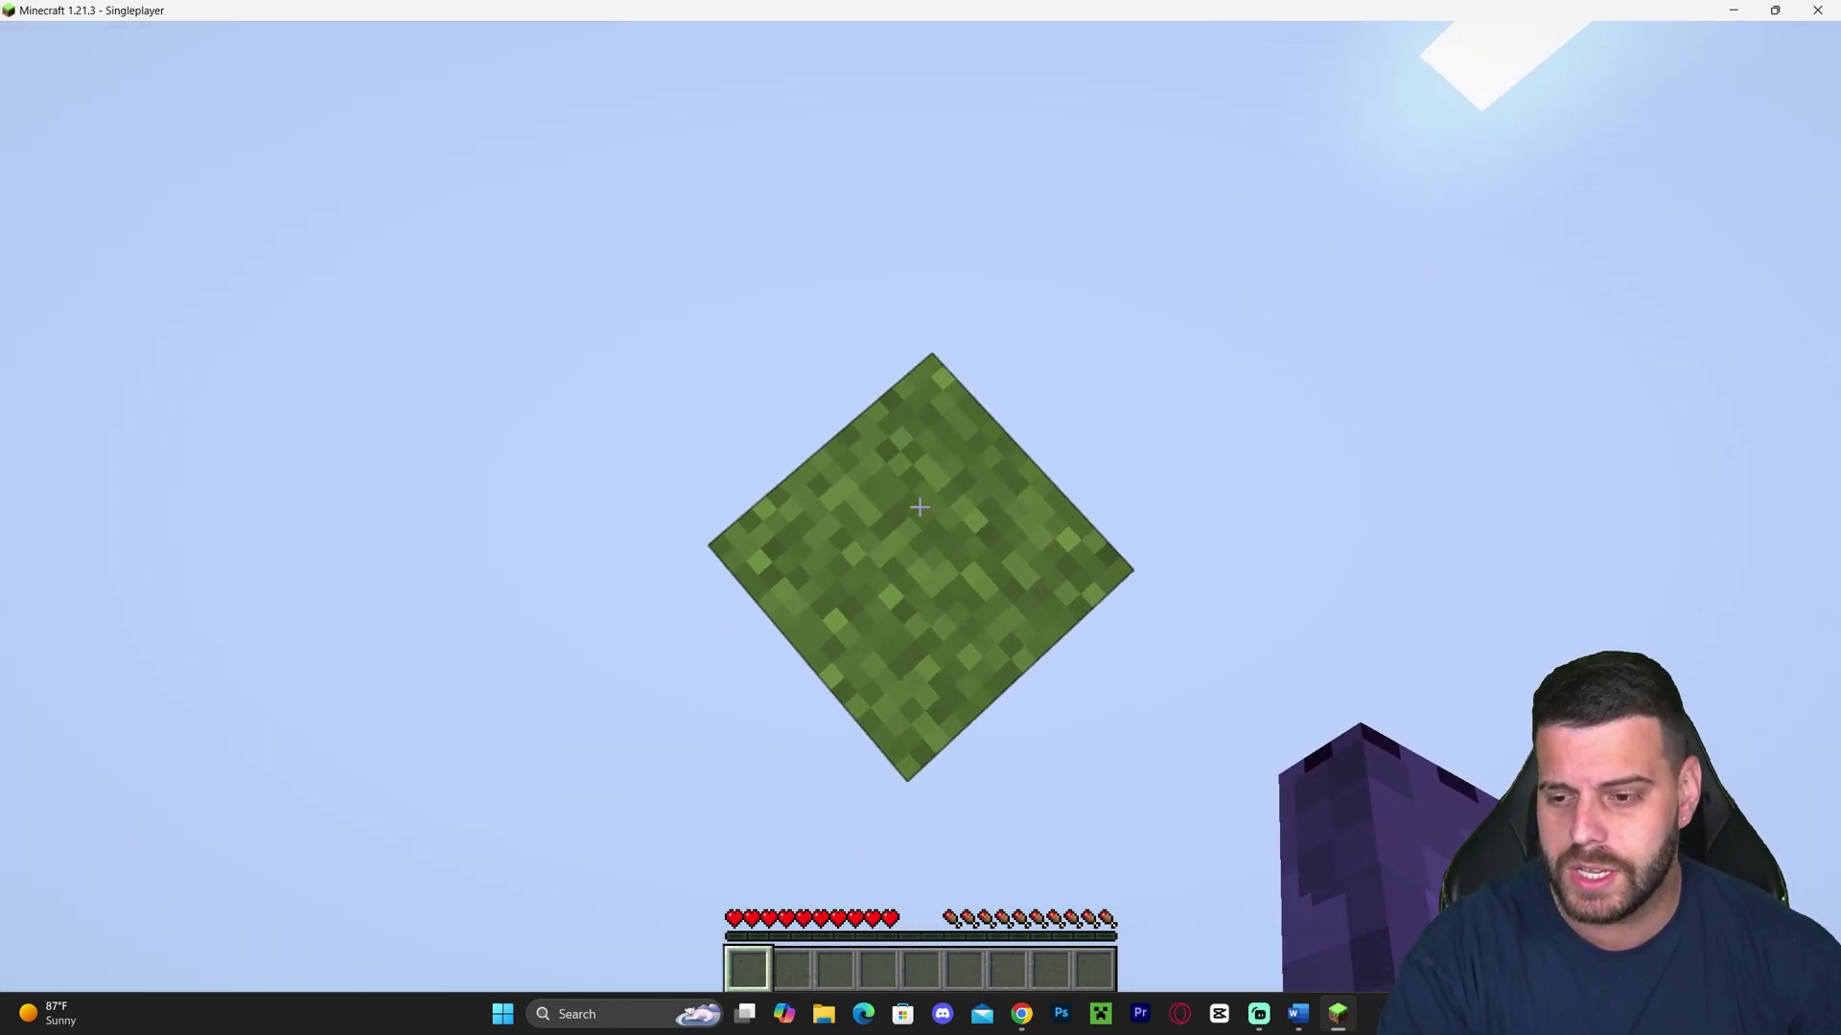
Mine the grass block repeatedly to reach Progress 9/30, then switch to third-person front view.
{"action": "left_click", "coordinate": [919, 506]}
{"action": "left_click_drag", "start_coordinate": [920, 506], "coordinate": [919, 506]}
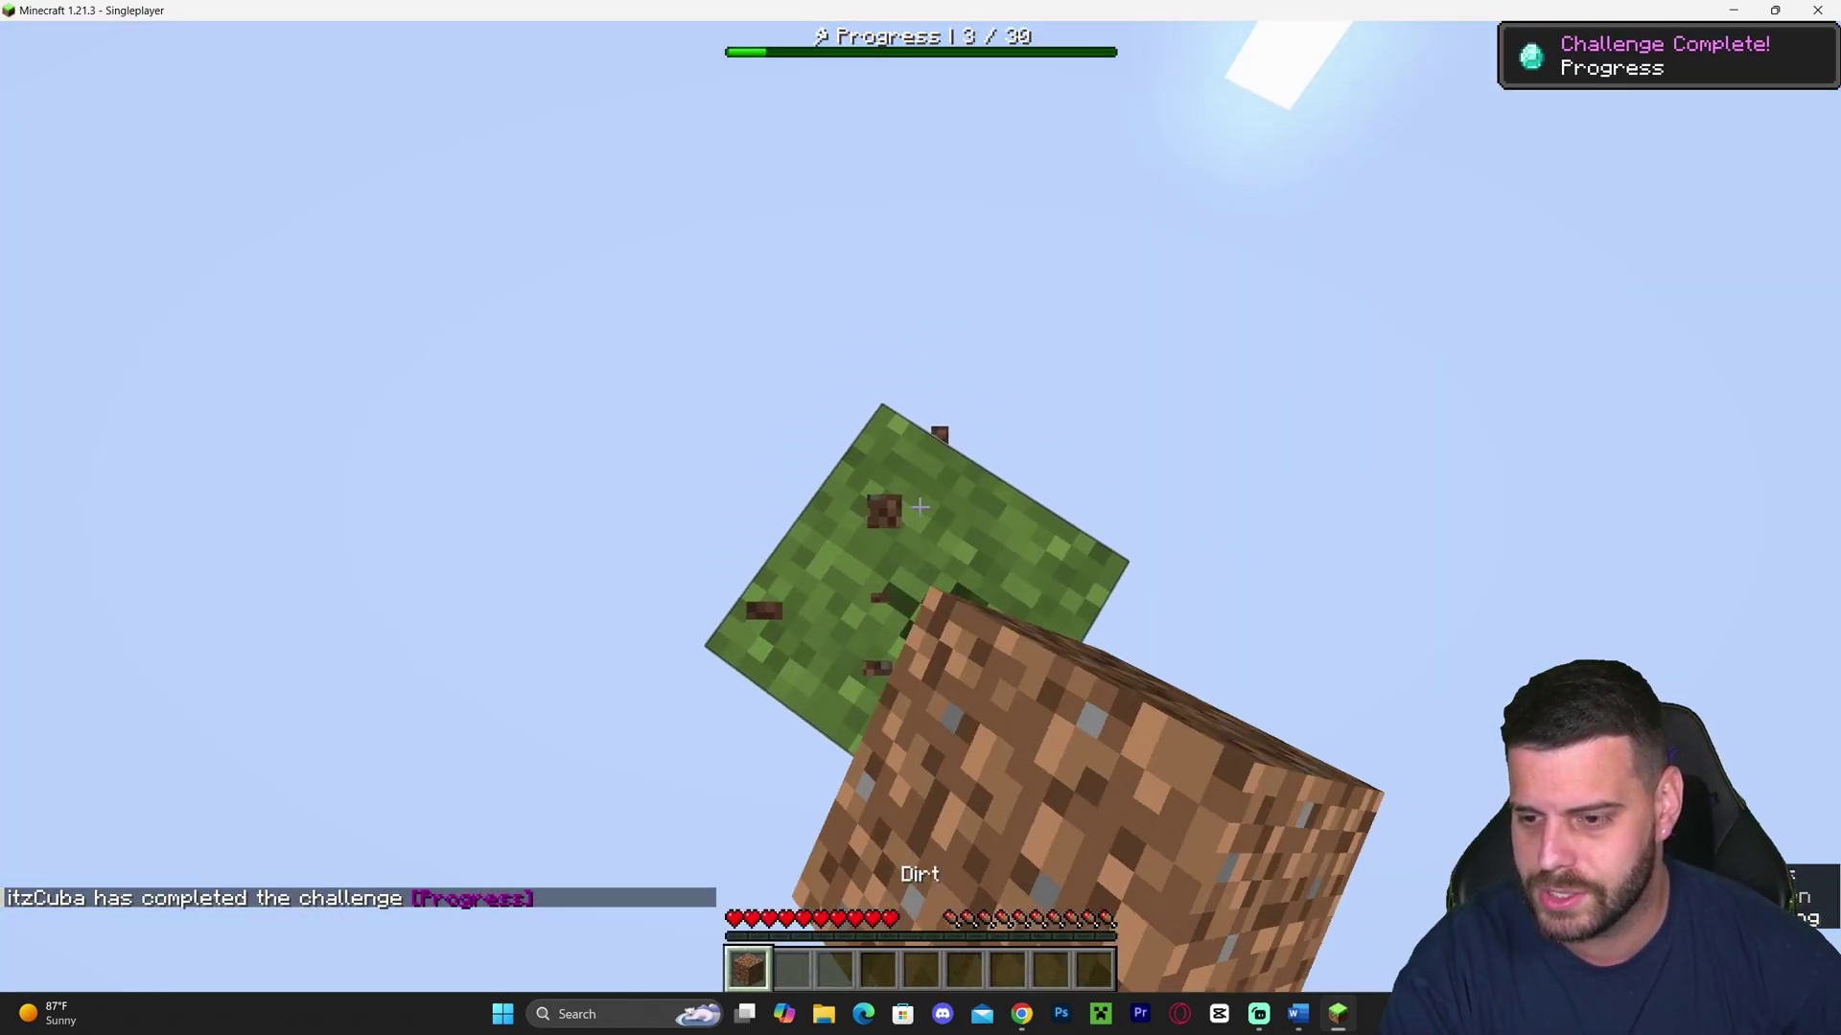
{"action": "left_click_drag", "start_coordinate": [920, 506], "coordinate": [919, 506]}
{"action": "key", "text": "F5"}
{"action": "key", "text": "F5"}
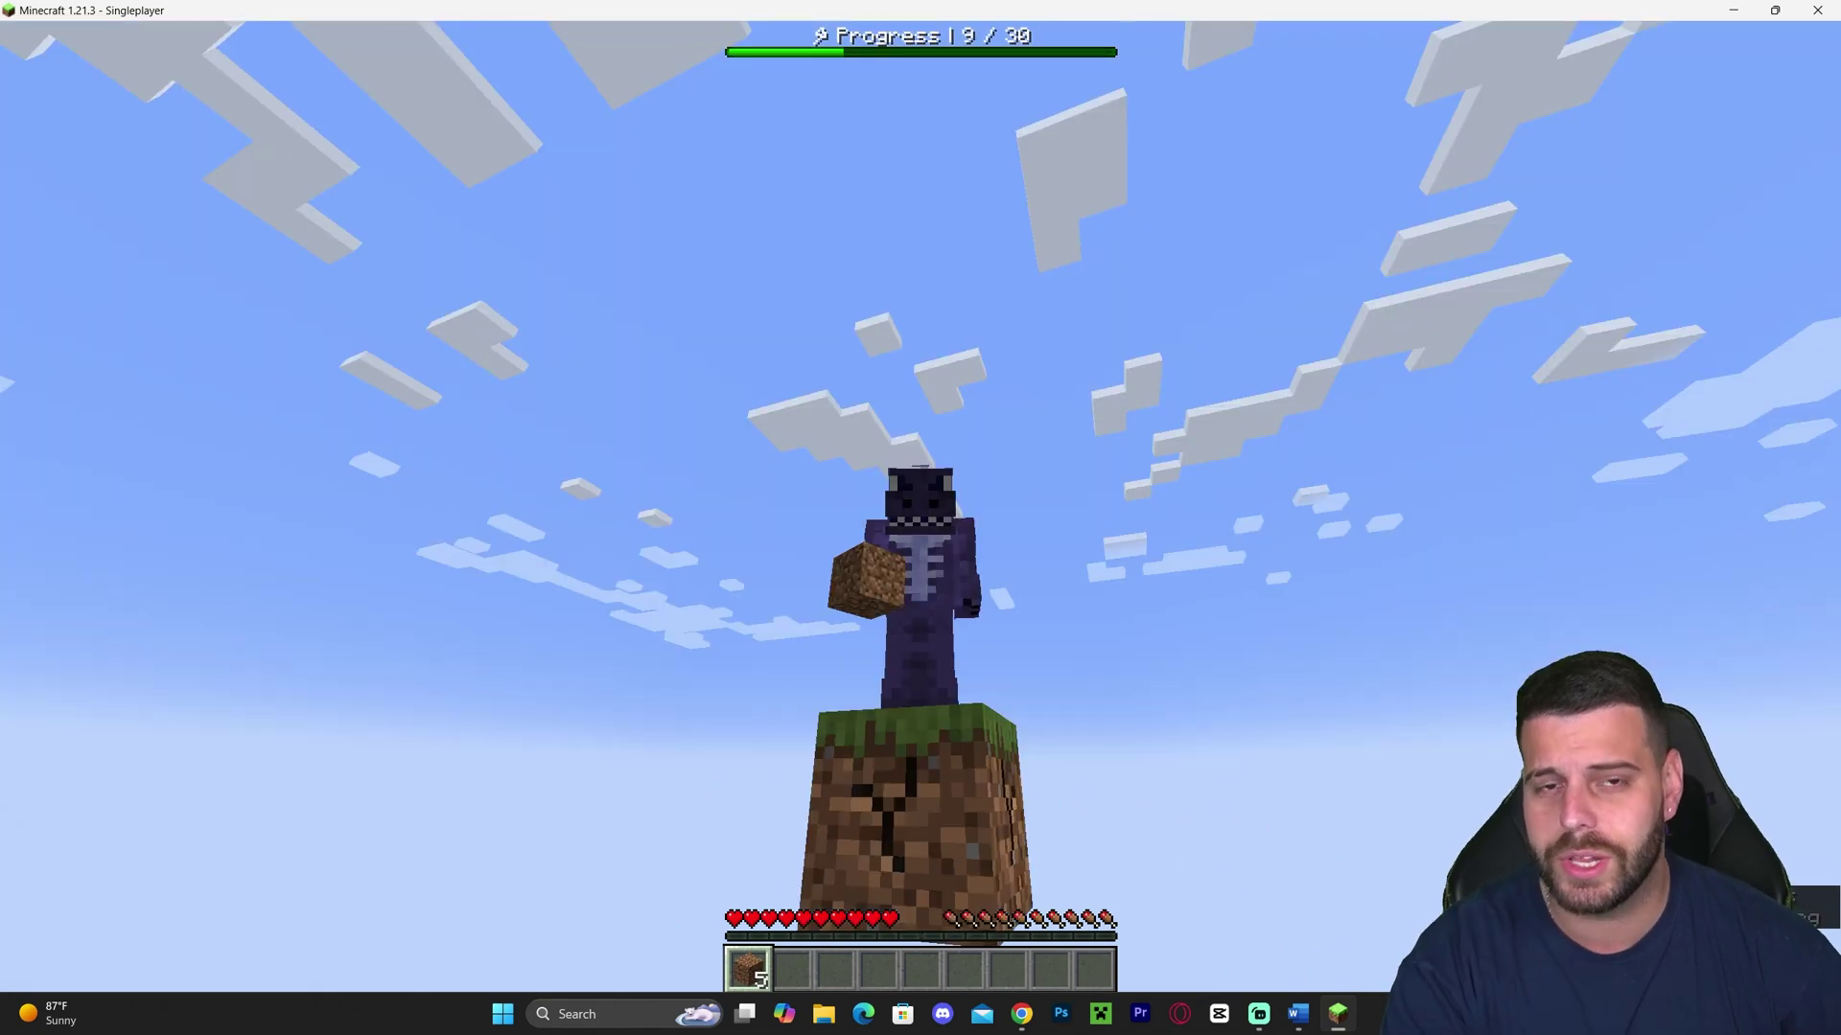